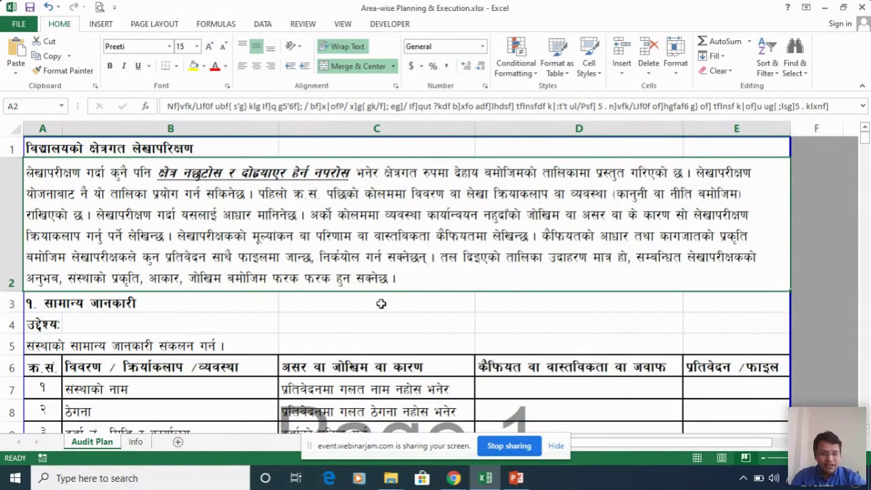
- Look through the audit plan's introduction and the general information section, from its heading and objective down to the first numbered items
key("Down")
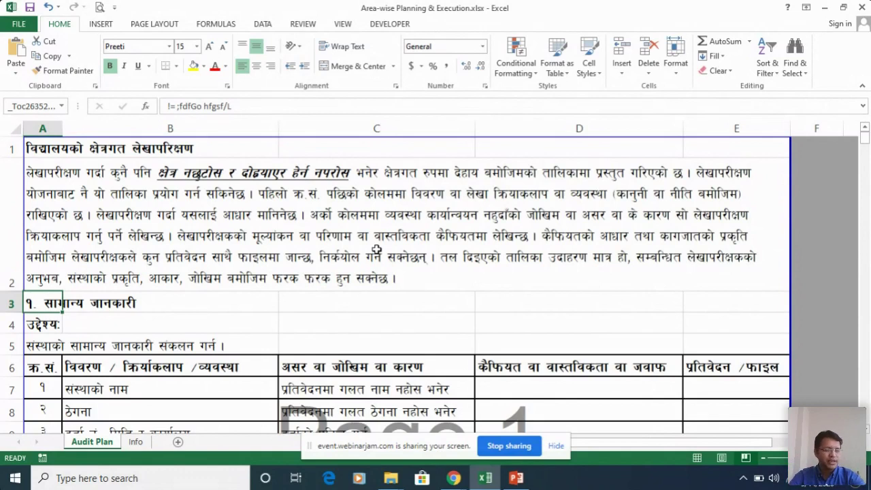
key("Down")
key("Down")
key("Down")
key("Down")
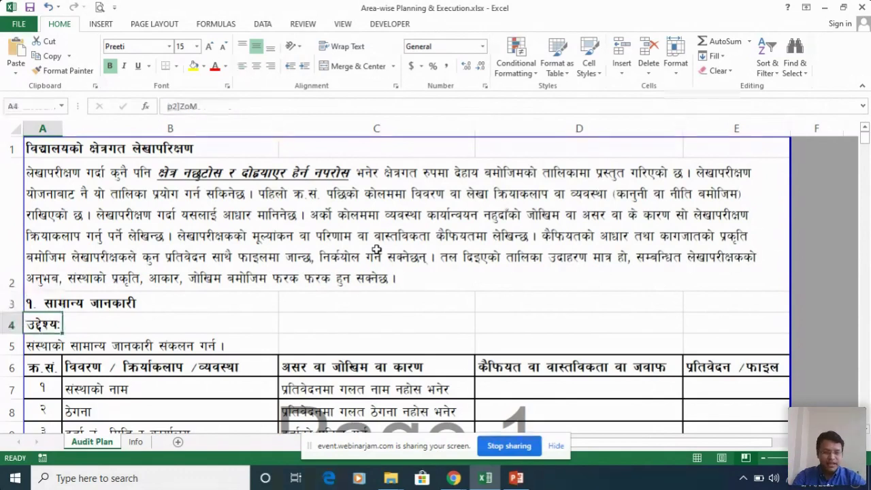
key("Down")
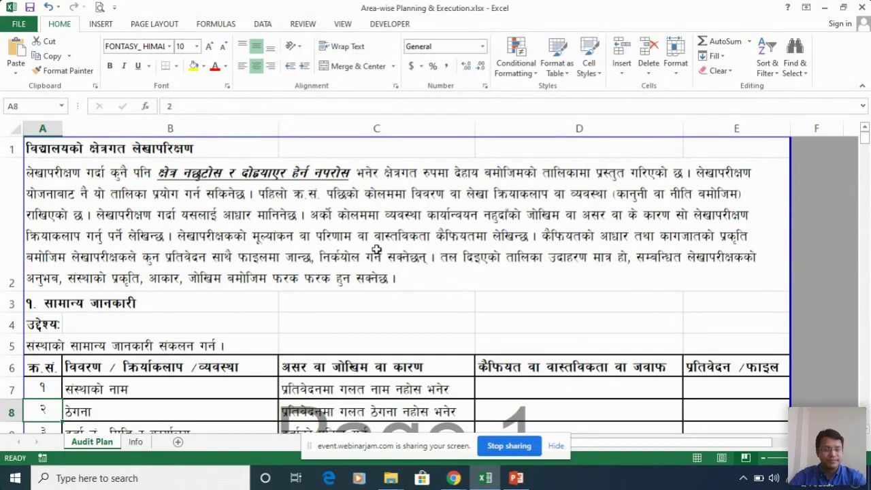
scroll(376, 251, "down", 1)
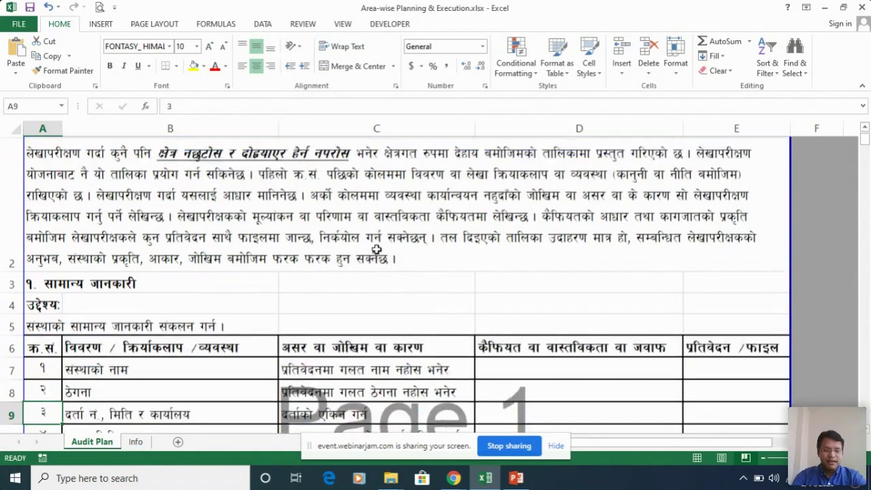
key("Up")
key("Up")
key("Up")
key("Up")
key("Up")
key("Up")
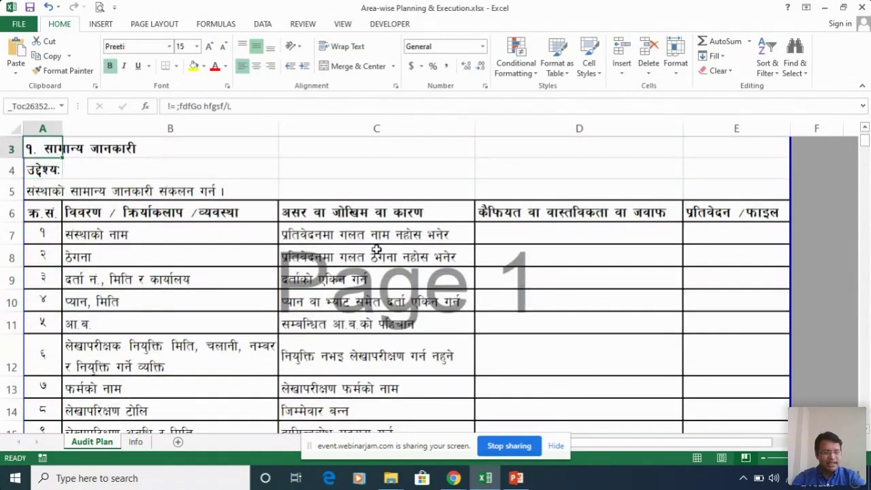
key("Down")
key("Down")
key("Up")
key("Down")
key("Down")
key("Down")
key("Down")
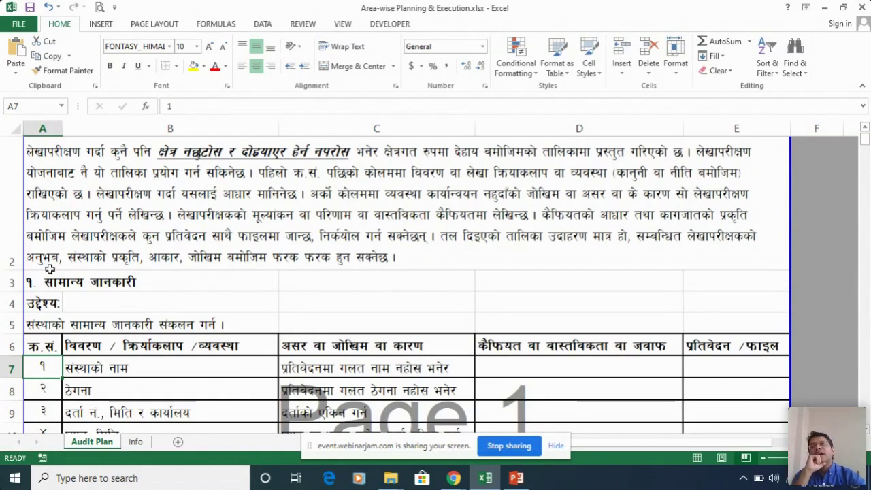
- Examine the objective text and the row 6 column headings from serial number to remarks, plus the remarks cells down to row 10
left_click(35, 325)
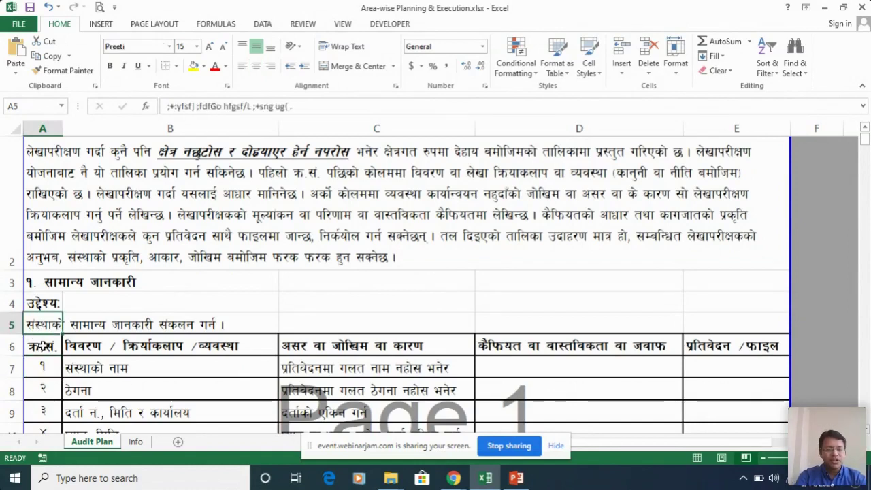
left_click(53, 347)
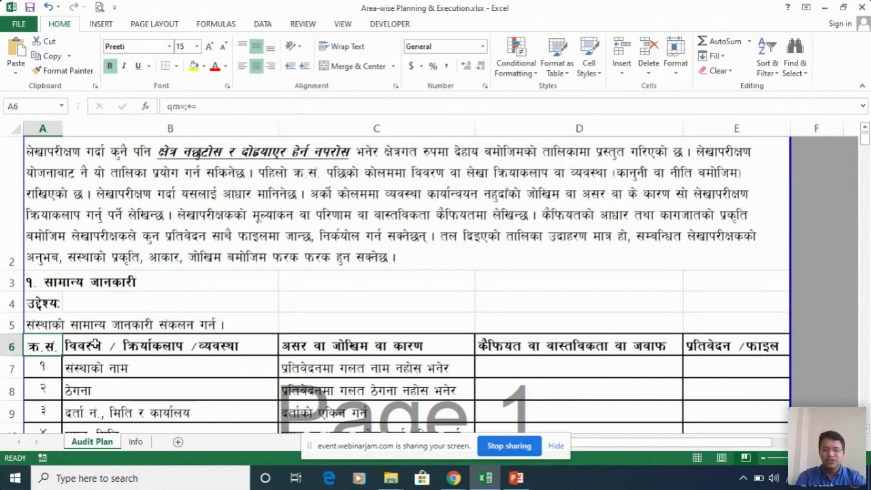
left_click(105, 347)
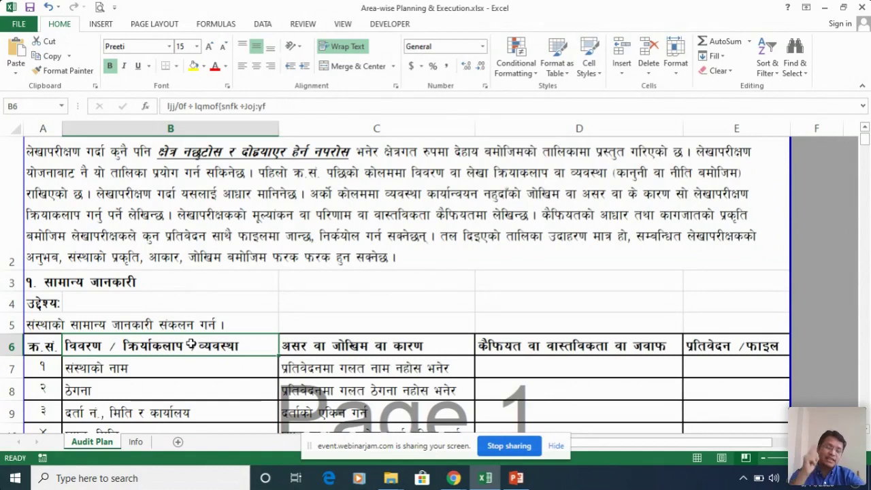
left_click(333, 349)
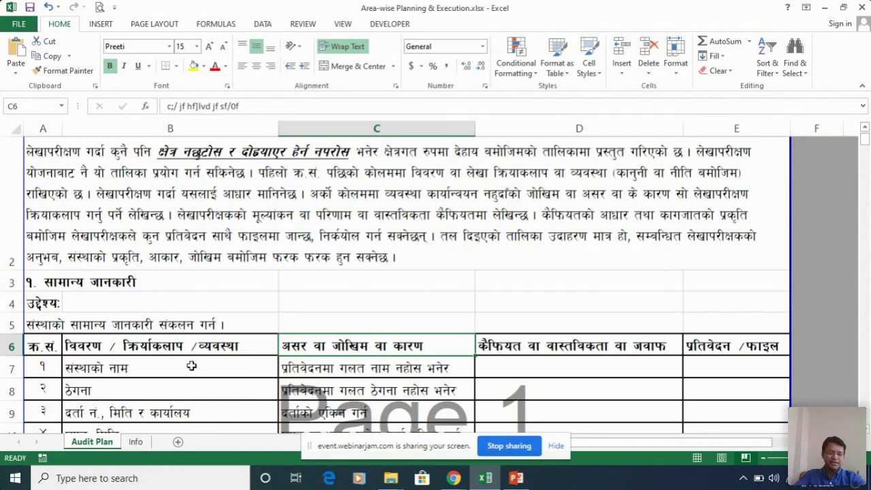
left_click(571, 350)
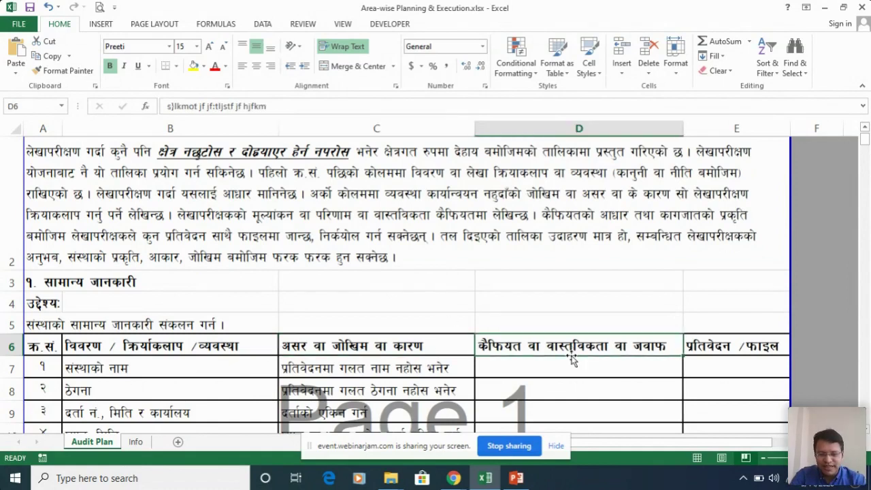
key("Down")
key("Down")
key("Down")
key("Down")
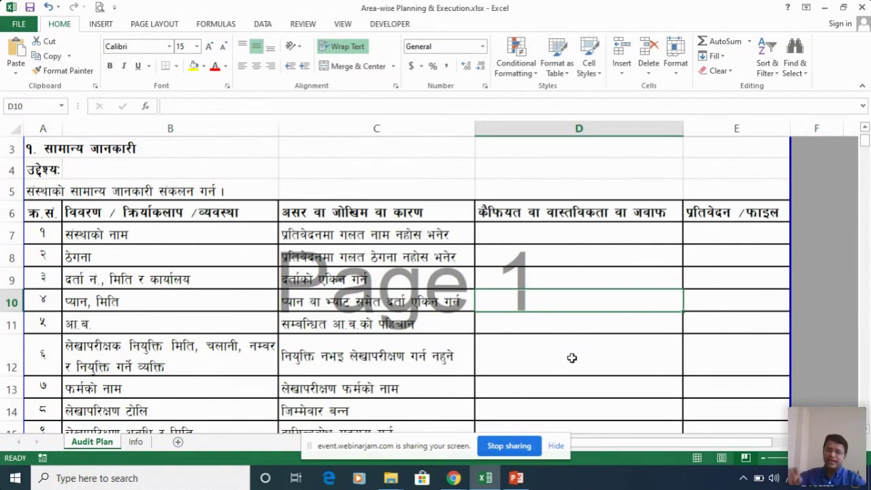
- Examine columns D and E, the organisation name item across row 7, and the report/file cells down to row 12
left_click_drag(632, 127, 703, 127)
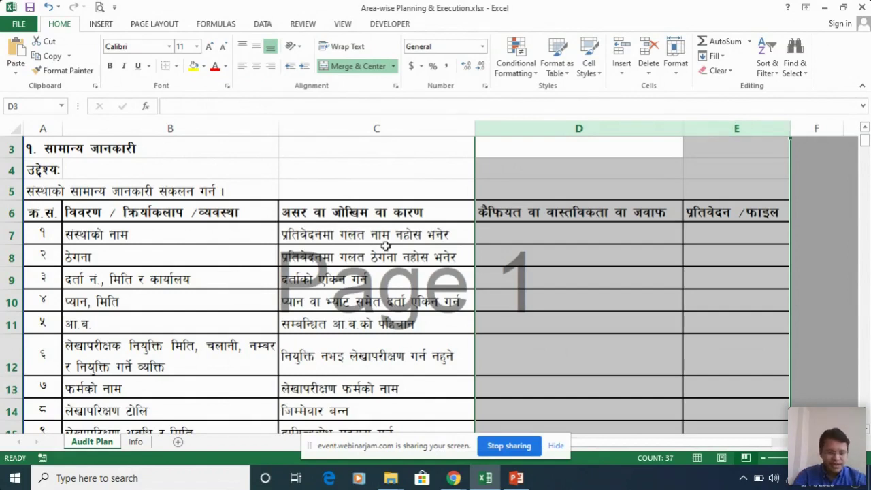
left_click(411, 273)
left_click(161, 265)
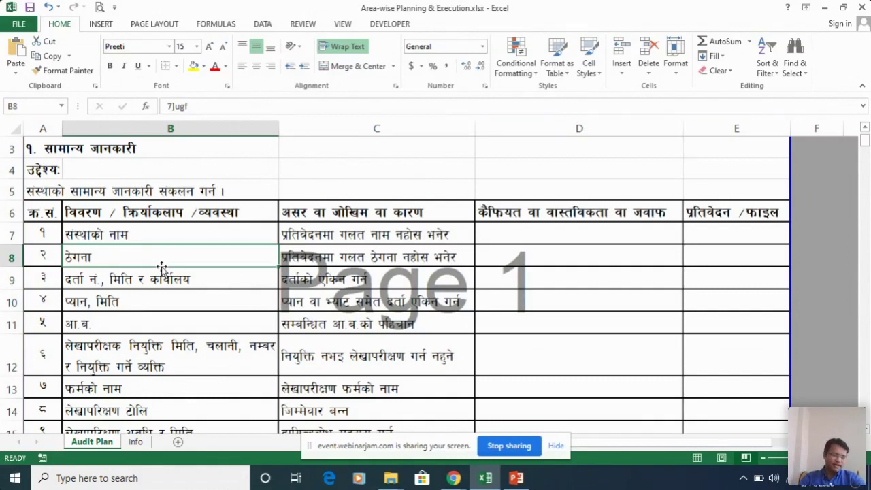
left_click(129, 236)
left_click(373, 231)
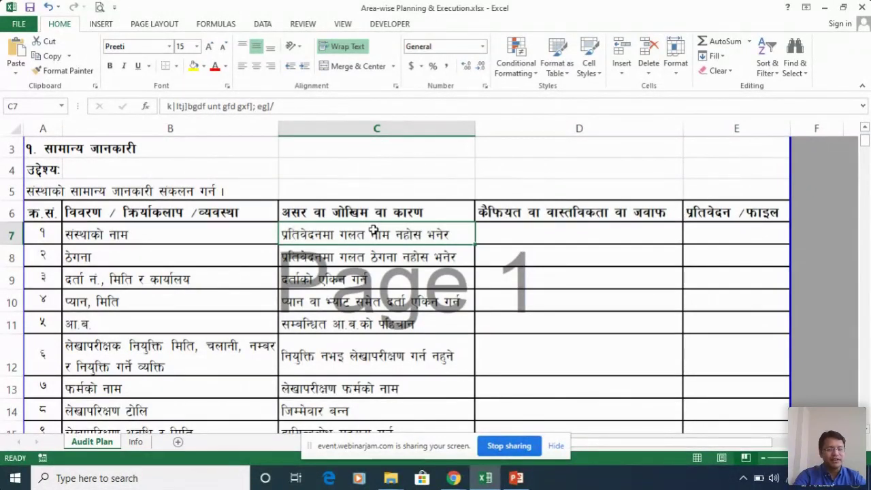
left_click(558, 233)
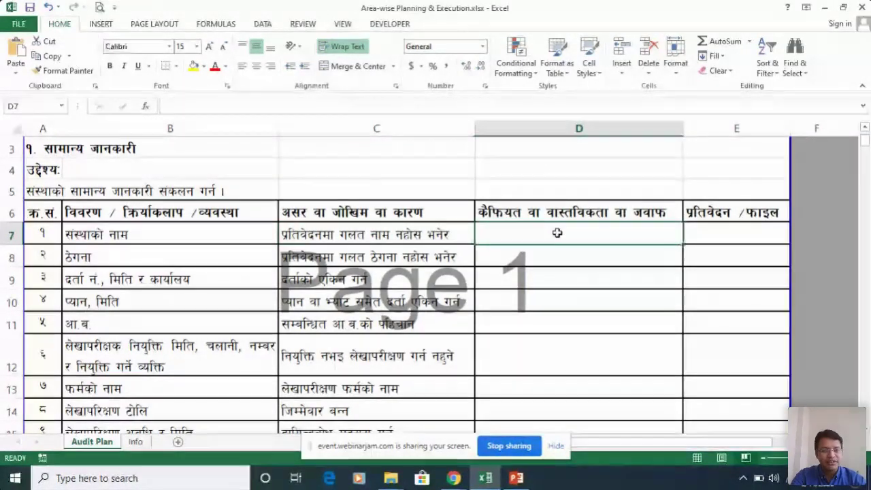
left_click(728, 233)
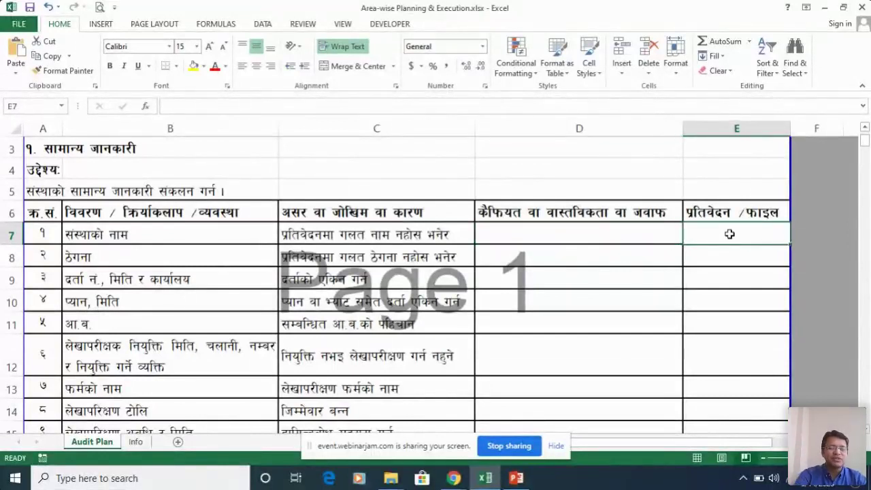
left_click_drag(729, 233, 731, 351)
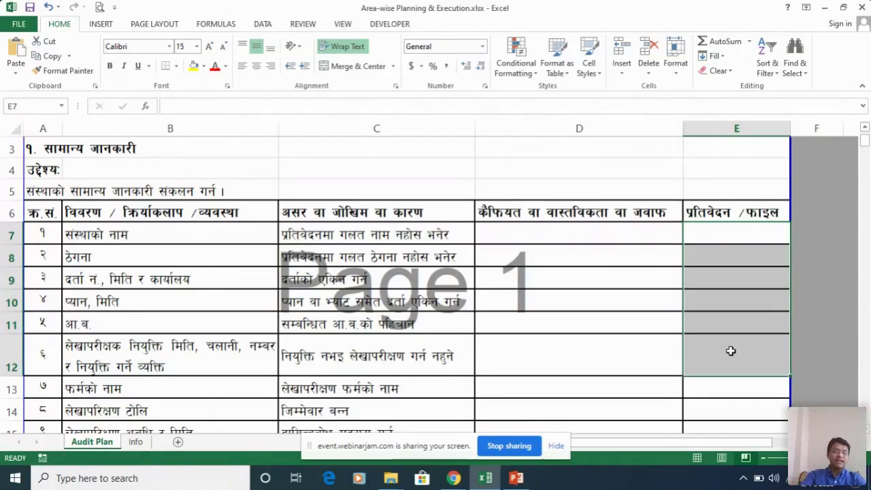
left_click(730, 285)
left_click_drag(731, 285, 733, 350)
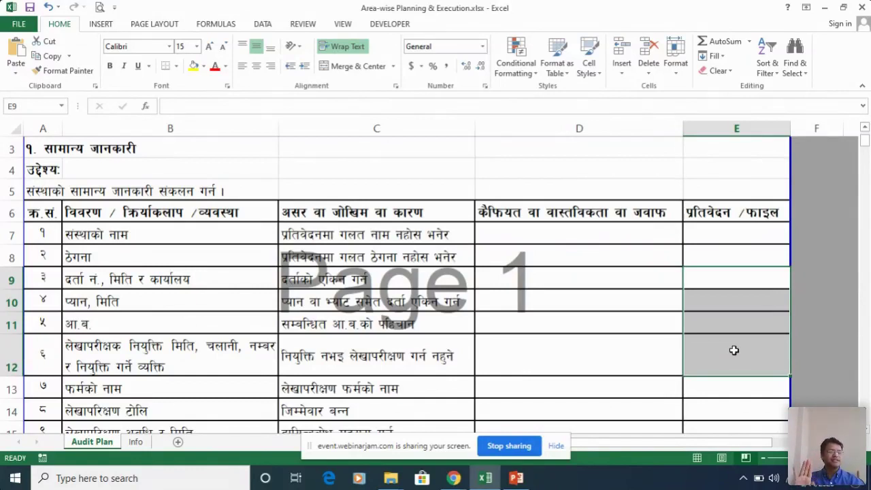
- Review the address, registration and PAN items in rows 8 to 10 together with the remarks column
left_click(131, 247)
key("Down")
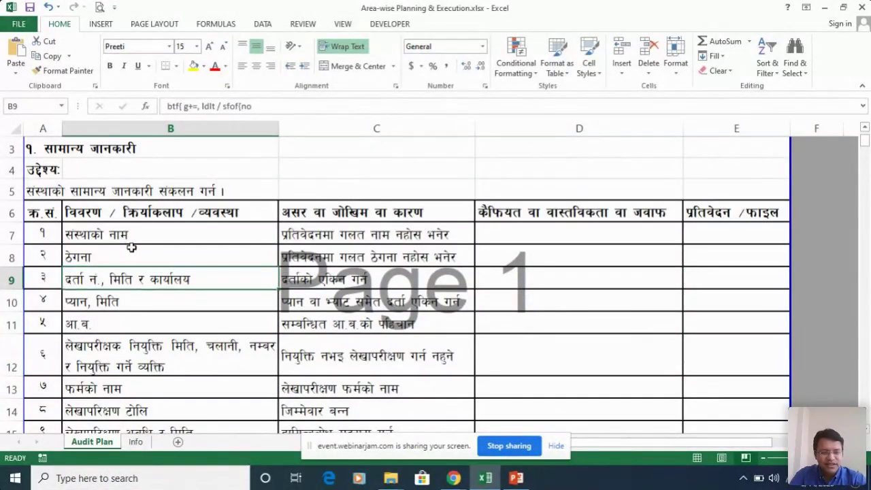
key("Down")
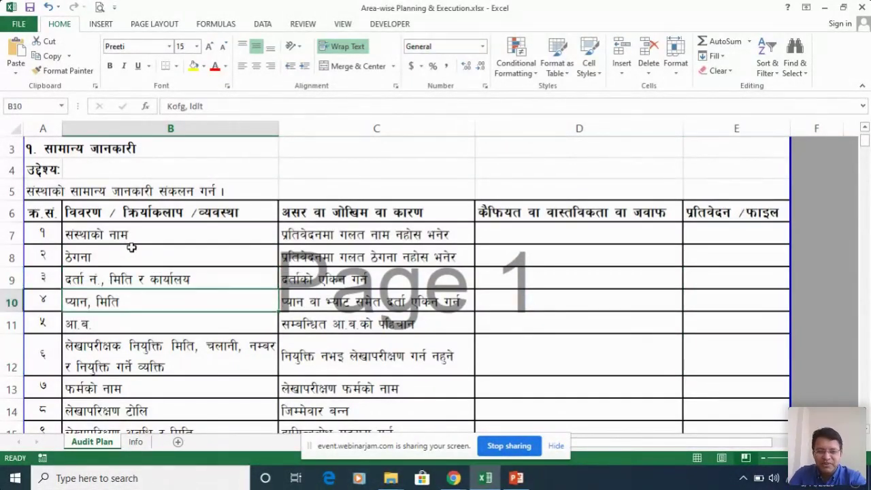
key("Right")
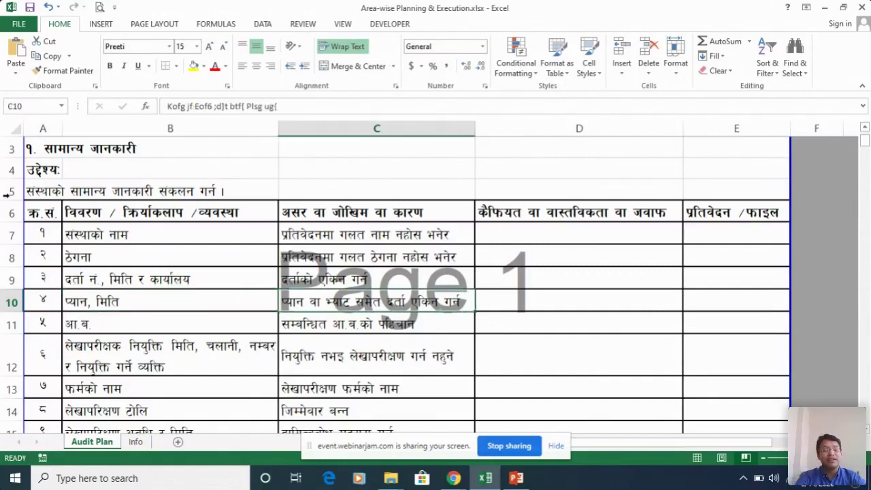
left_click(561, 294)
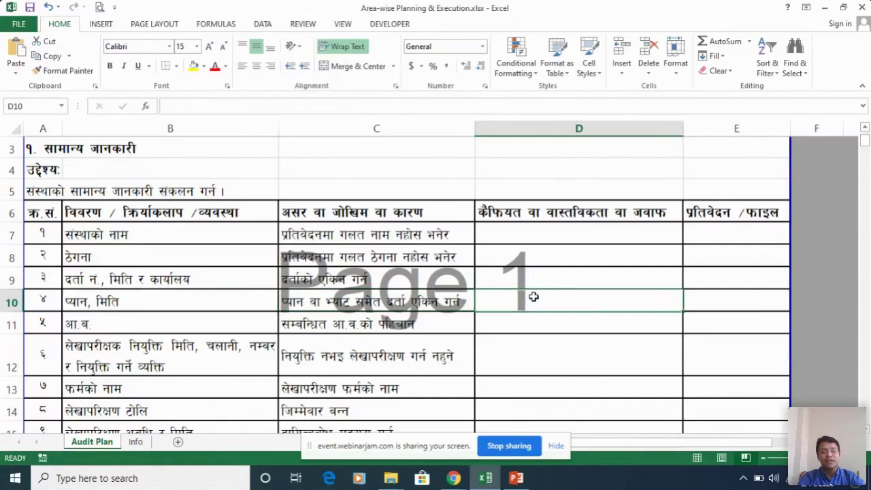
left_click(575, 123)
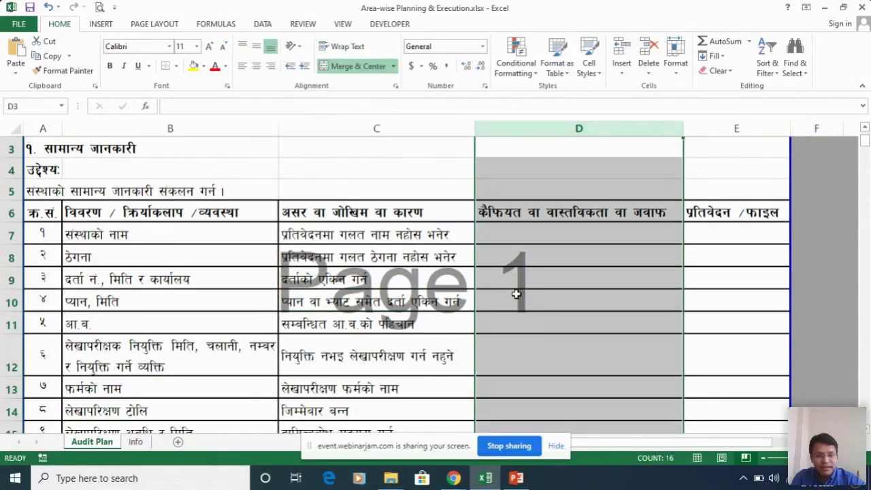
left_click(517, 295)
left_click(500, 275)
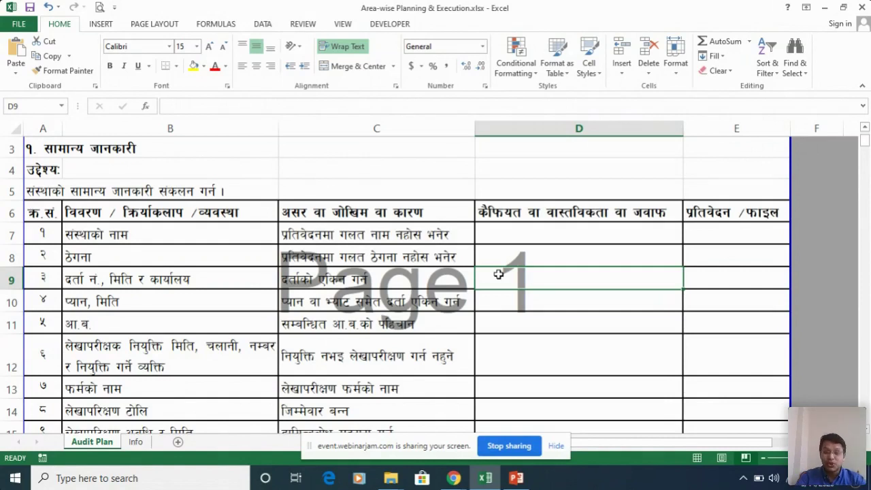
- Enter KO in the PAN item's remarks cell D10 and set the font of D8:E11 to Preeti
left_click(596, 298)
type("KO")
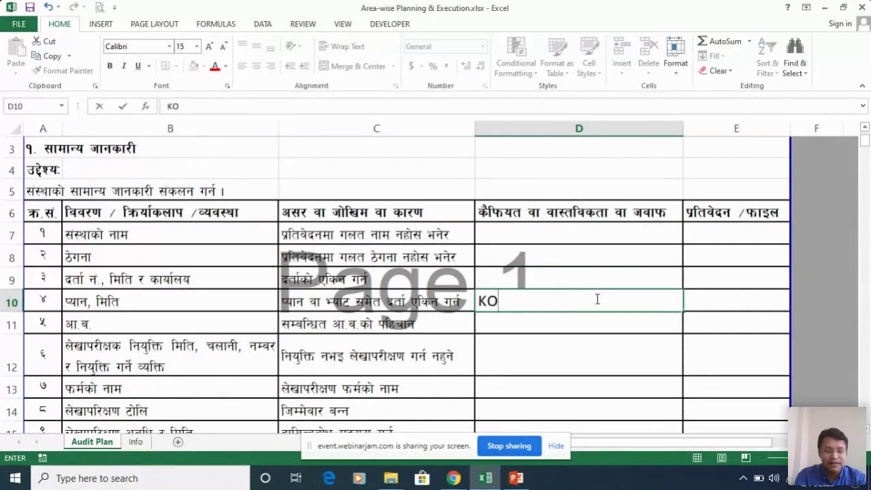
left_click_drag(521, 264, 712, 332)
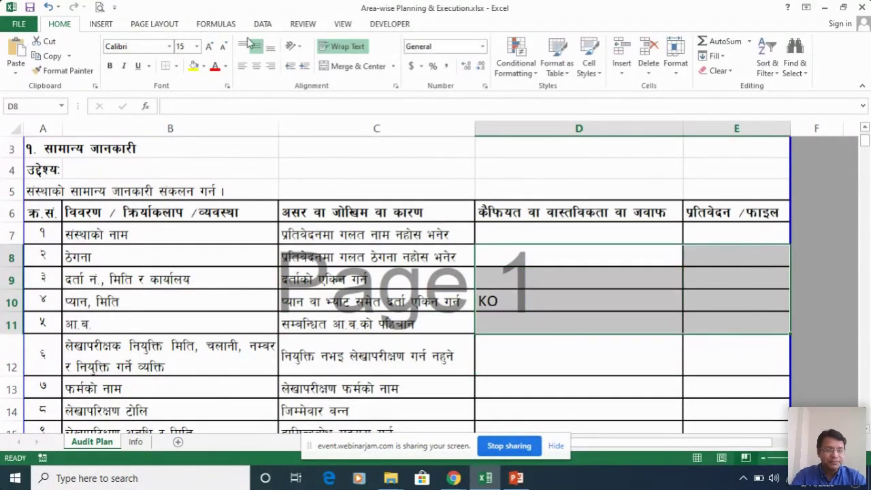
left_click(128, 47)
type("Preeti")
key("Return")
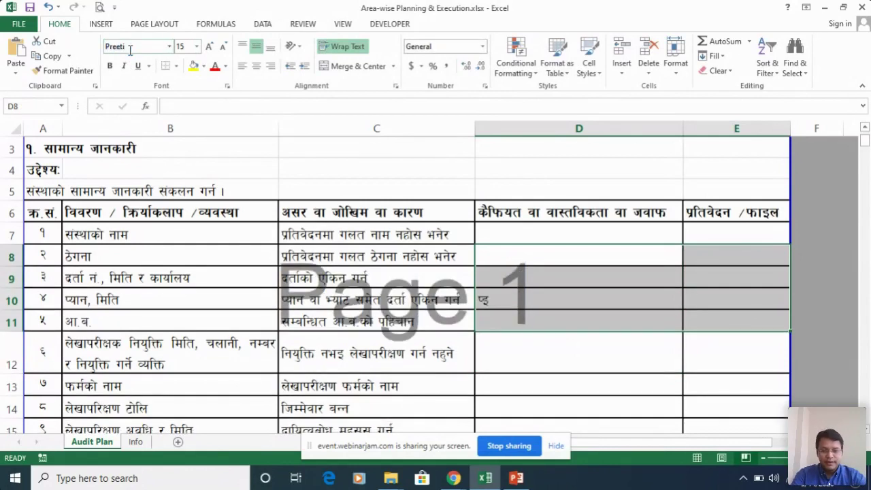
- Replace the PAN item's remark in D10 with "प्यान लिएको छैन ।"
left_click(511, 296)
type("K")
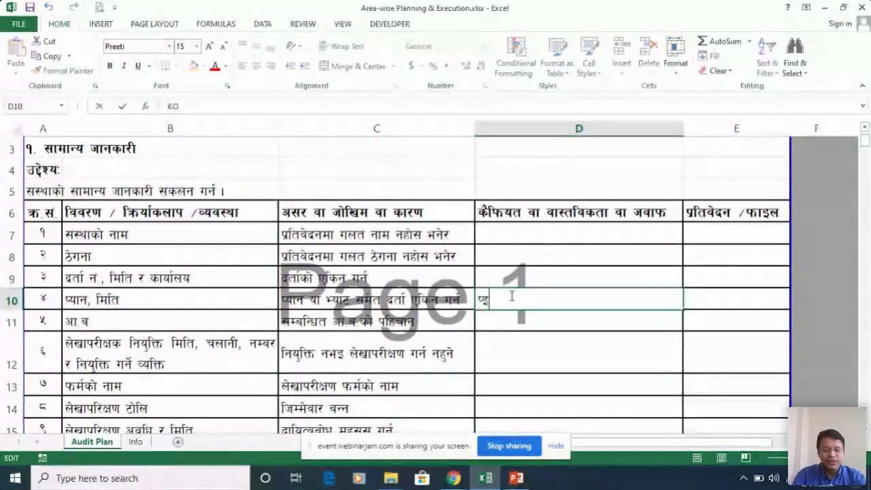
type("of")
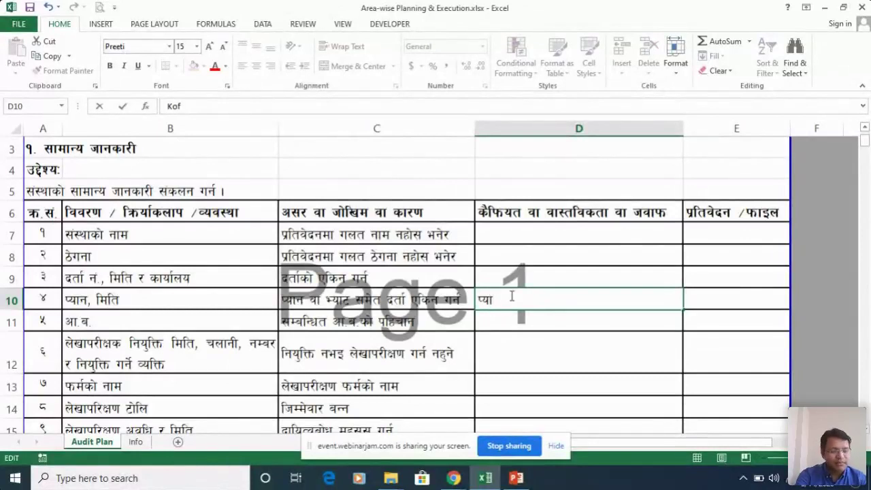
type("g ln")
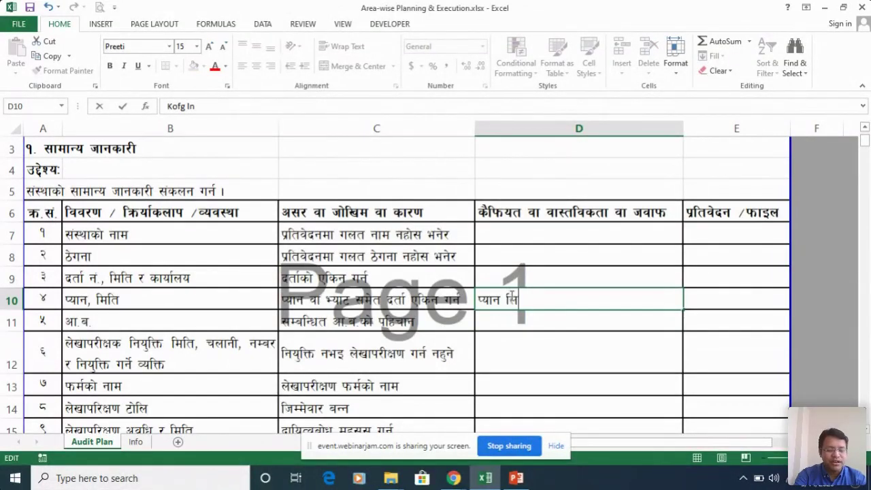
type("Psf] 5")
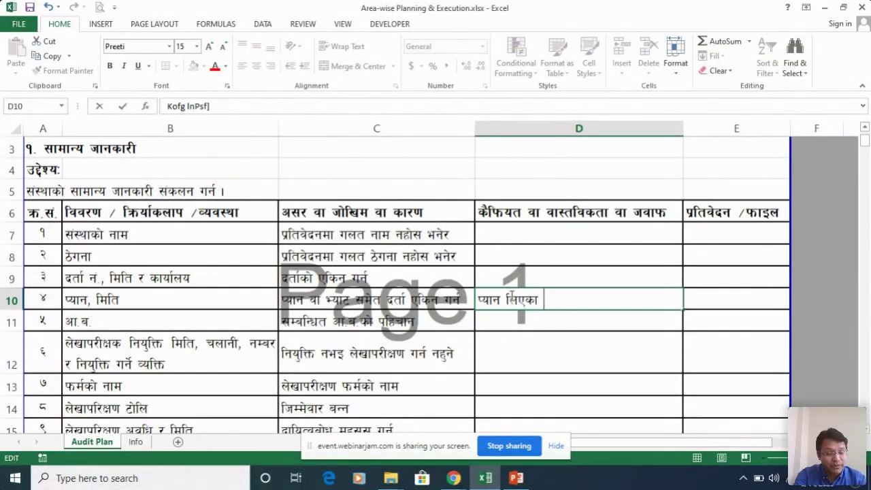
type("]g ")
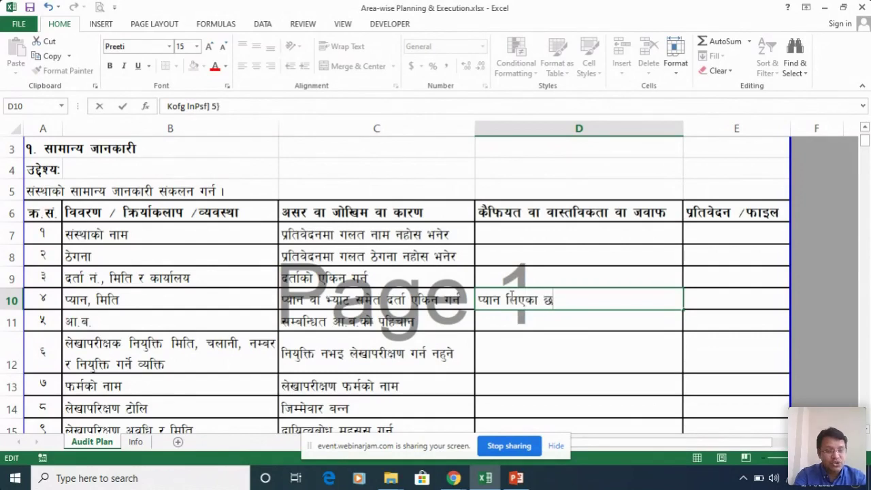
type(".")
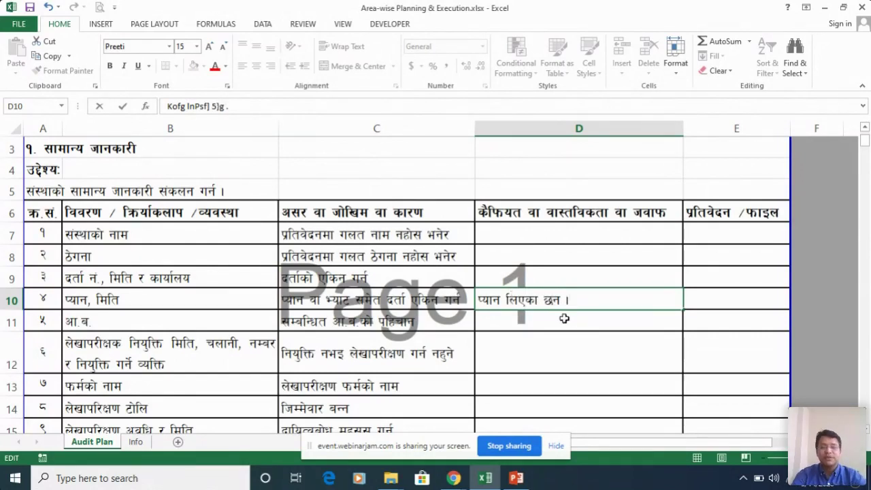
left_click(711, 297)
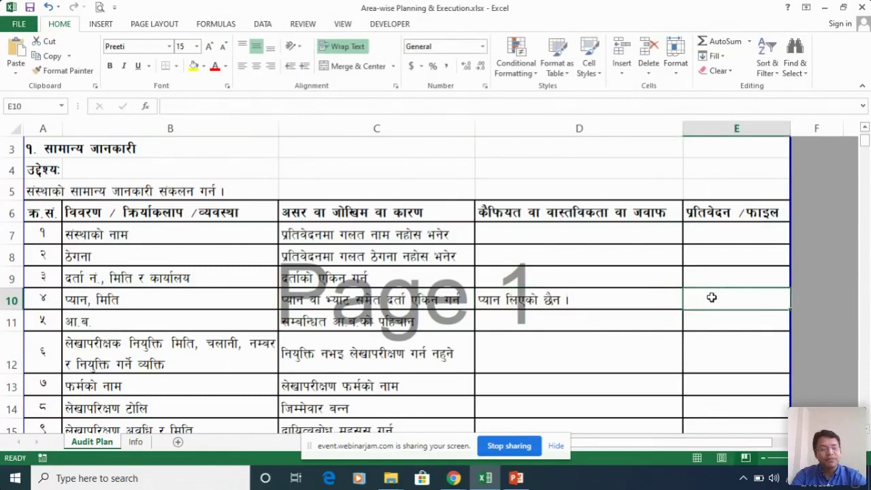
- Enter "व्यवस्थापन पत्र" in the PAN item's report/file cell E10
type("Joj")
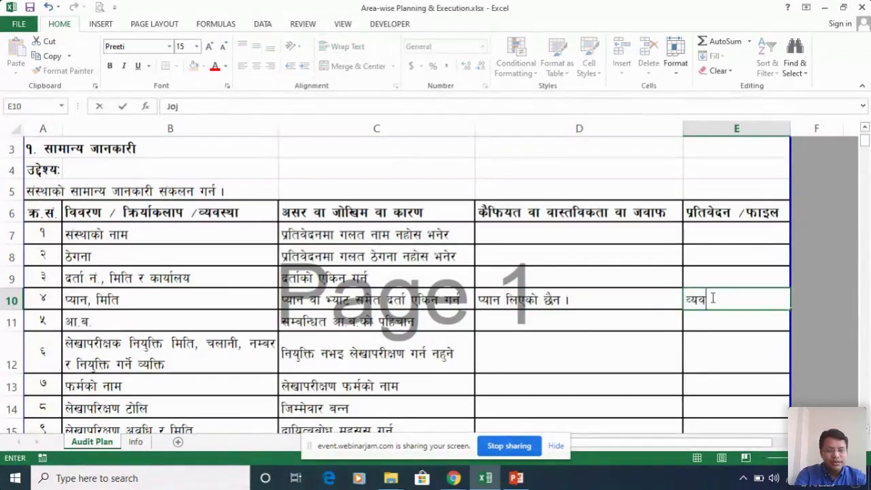
type(":")
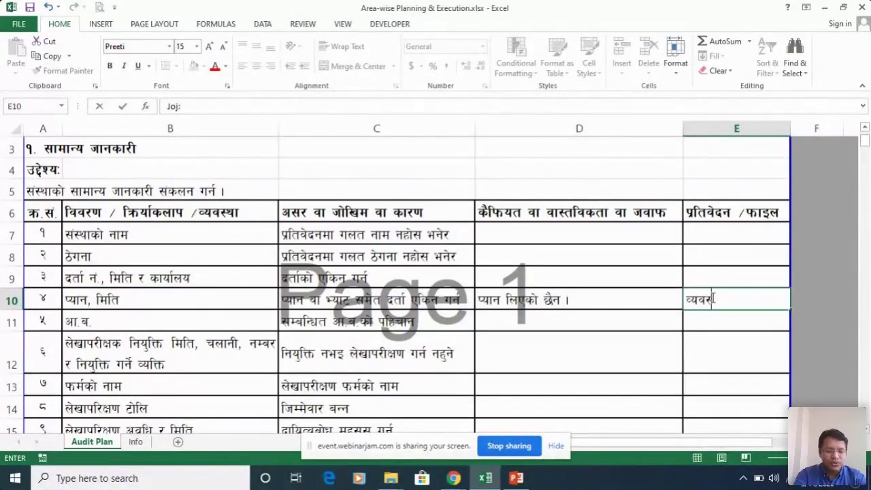
type("yfkg")
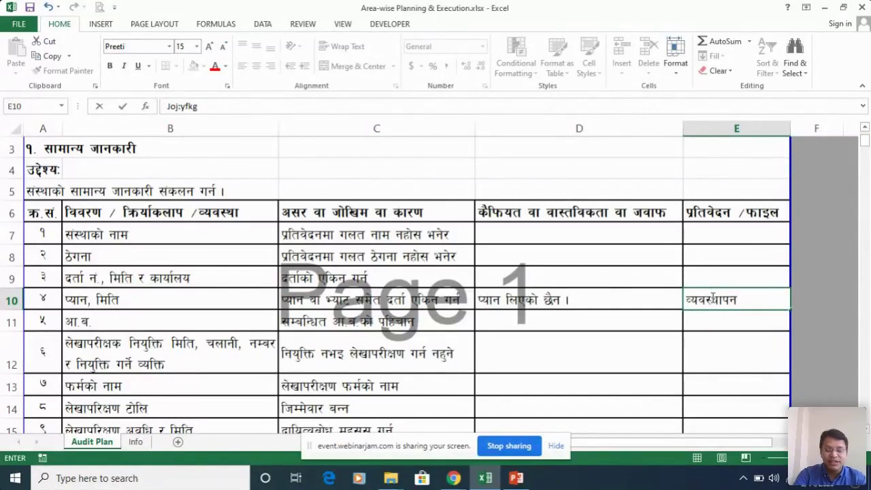
left_click(739, 336)
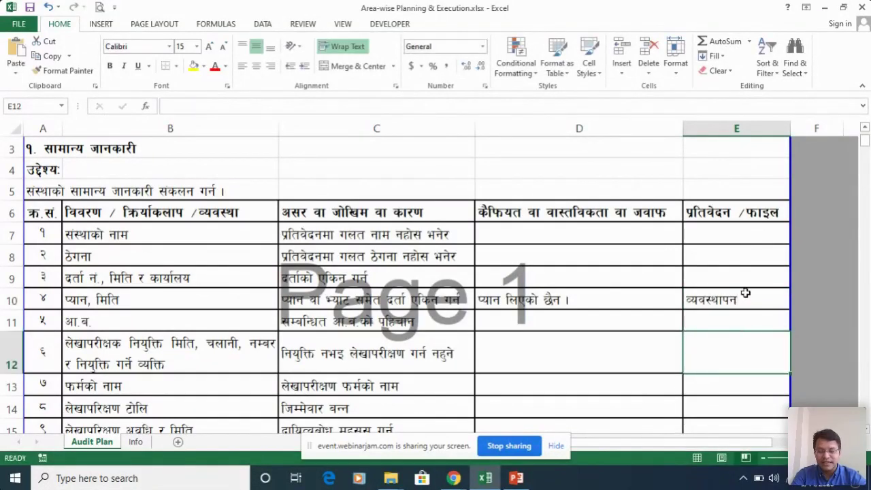
left_click(745, 295)
double_click(744, 297)
type("kq")
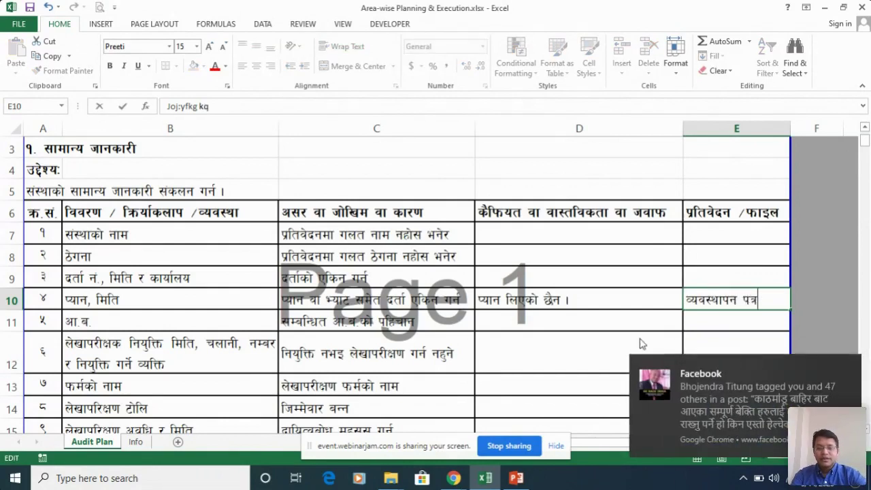
key("ctrl+Return")
left_click(556, 301)
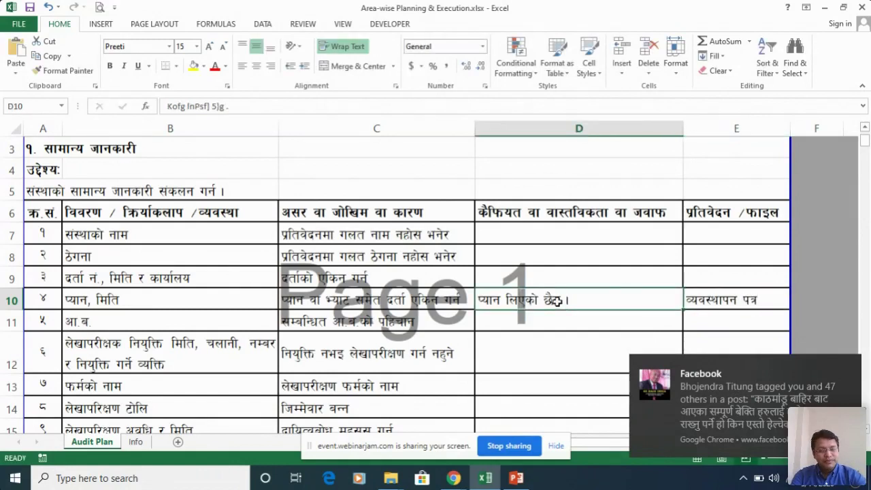
left_click(693, 429)
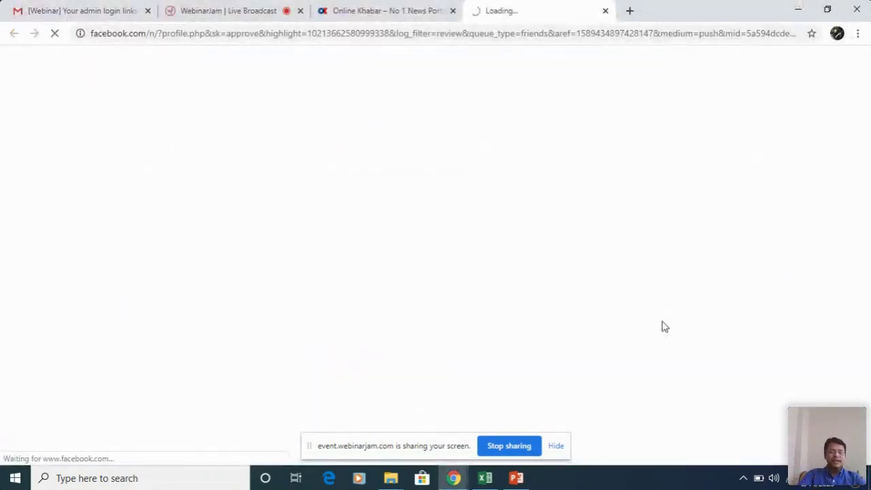
left_click(799, 12)
left_click(633, 280)
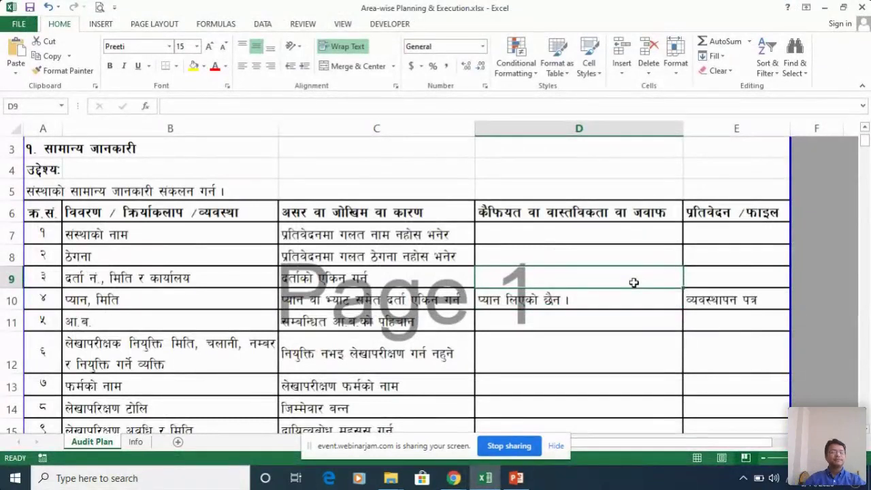
- Enter "Temporary File" in the report/file cell E12 of the auditor appointment item
left_click(126, 355)
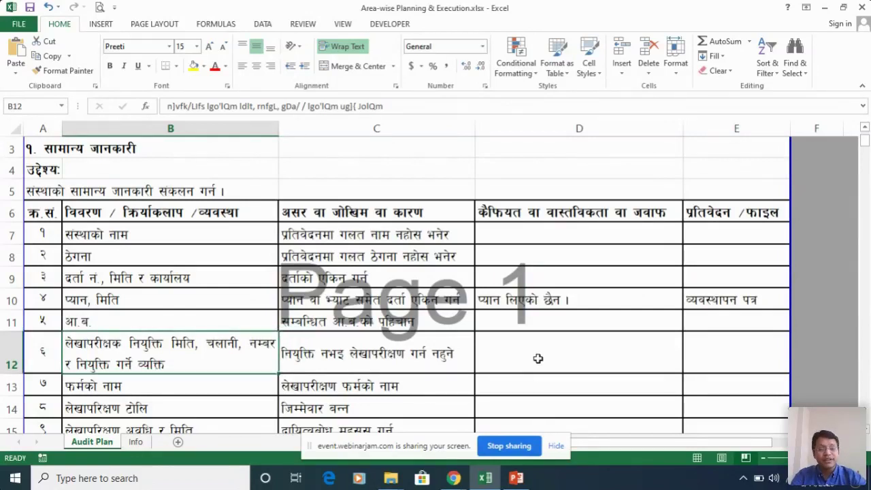
left_click(667, 355)
left_click_drag(667, 355, 714, 350)
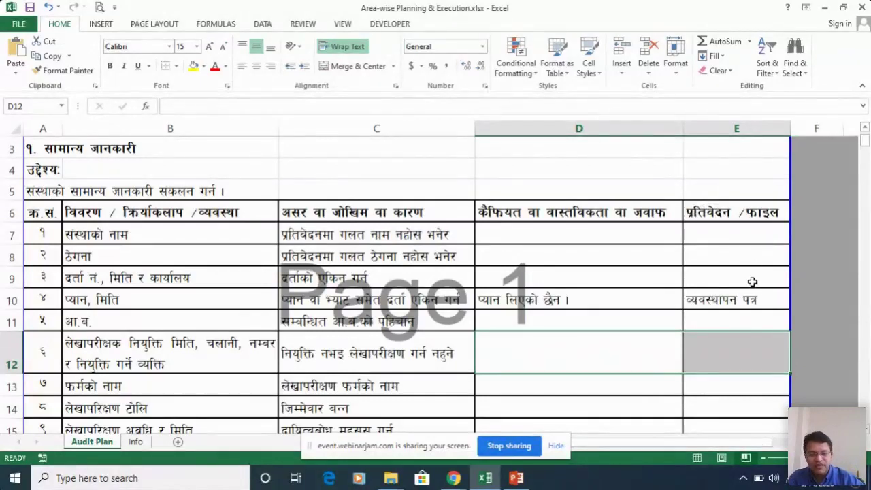
double_click(720, 349)
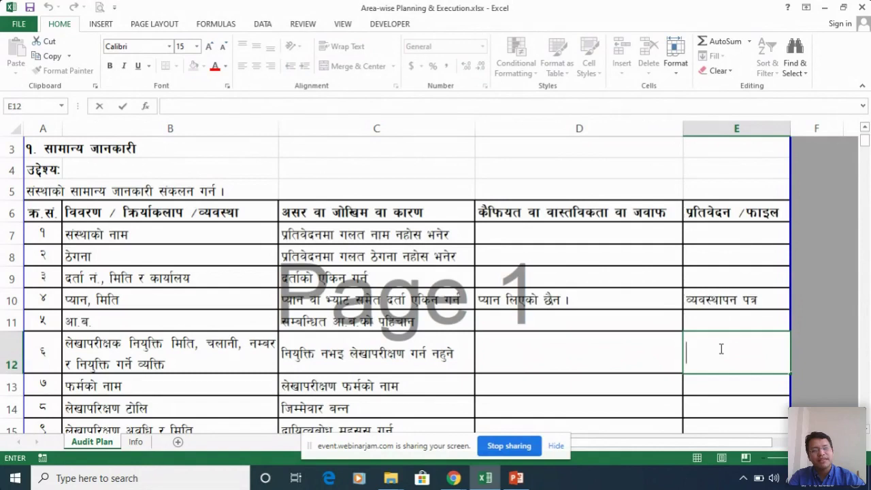
type("c")
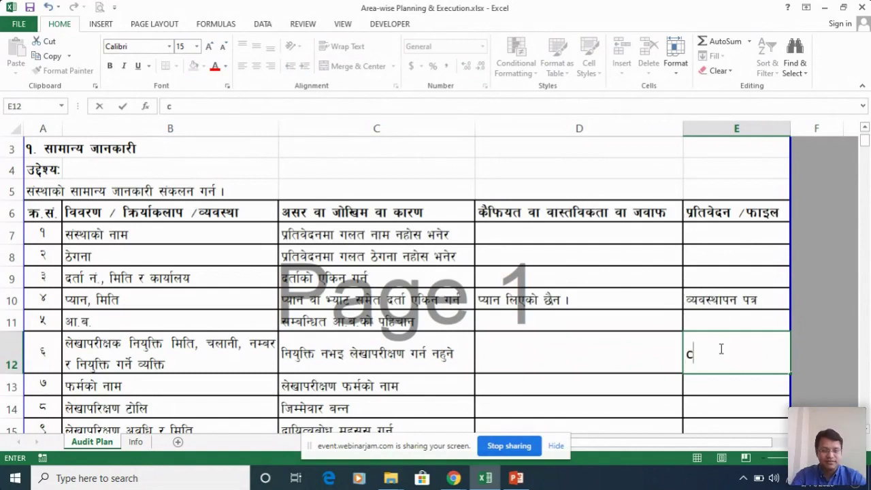
key("BackSpace")
type("Tem")
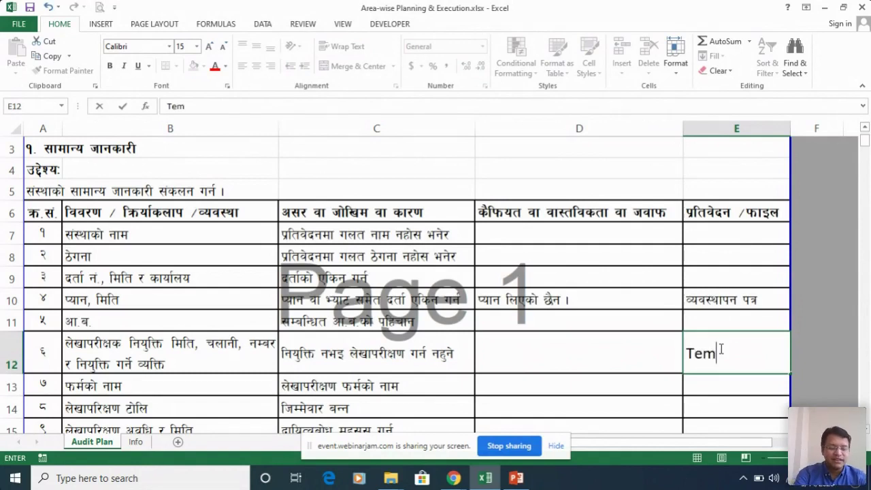
type("porary")
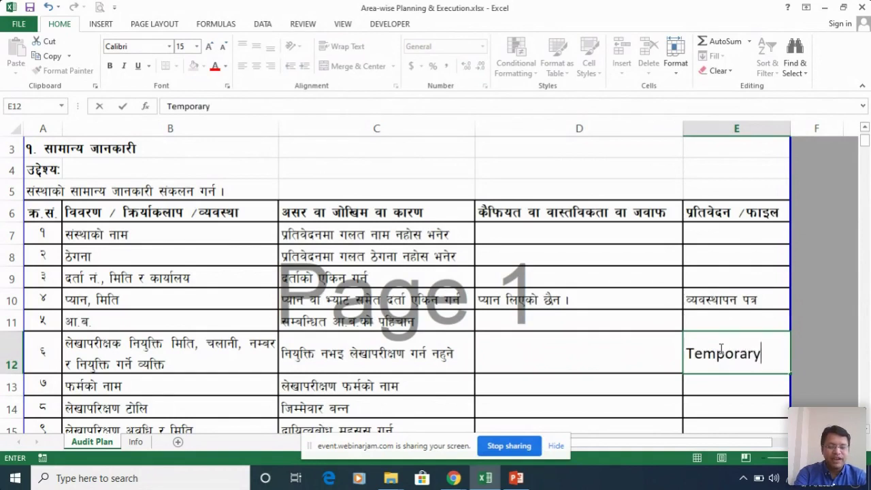
type(" File")
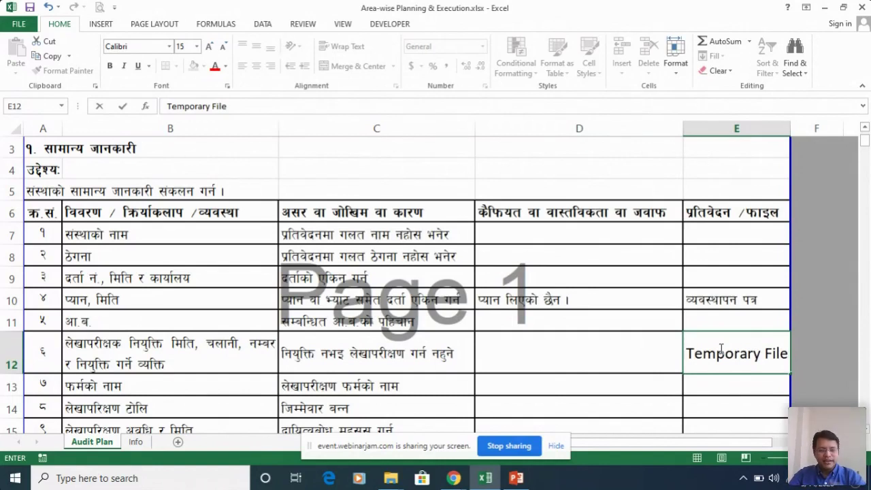
left_click(386, 369)
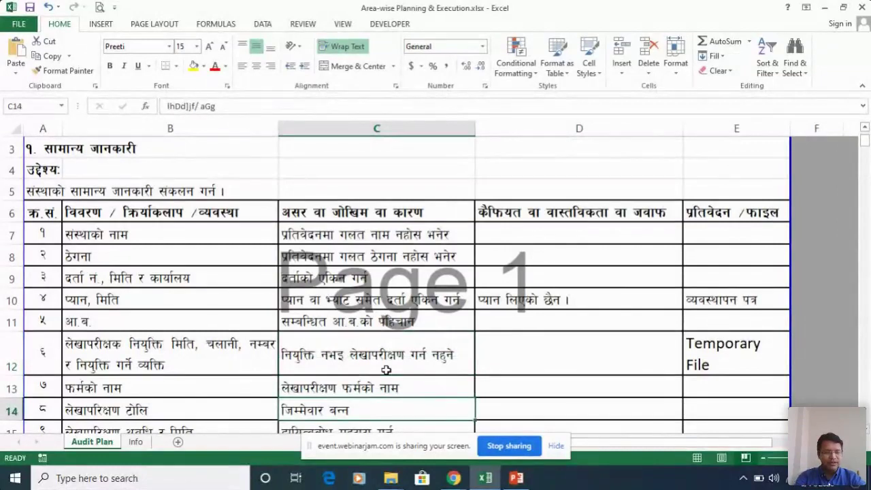
- Examine the audit firm, audit team, audit period and final reports items in rows 13 to 16, continuing down to row 21
scroll(385, 369, "down", 1)
left_click(387, 368)
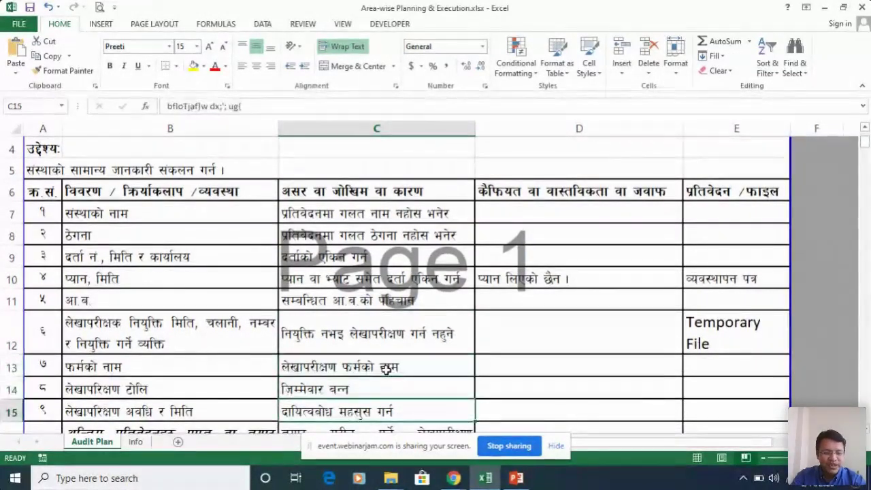
scroll(387, 368, "down", 1)
left_click(386, 369)
key("Up")
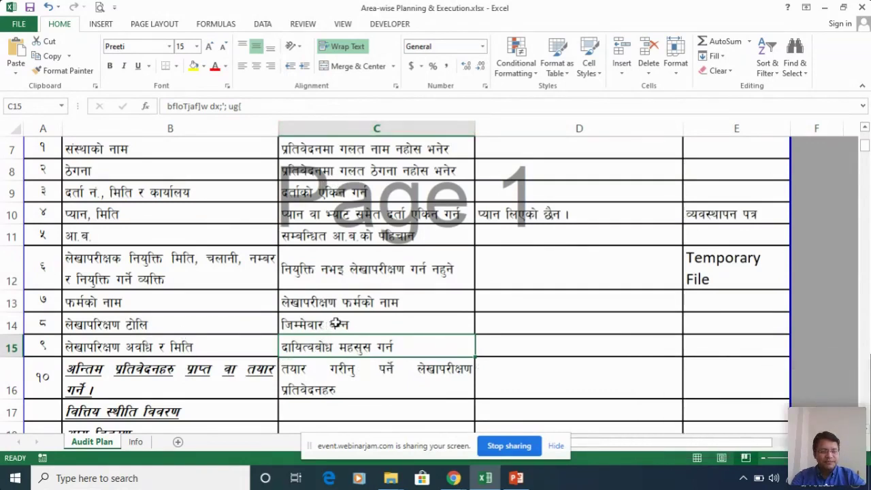
key("Down")
key("Down")
key("Down")
key("Down")
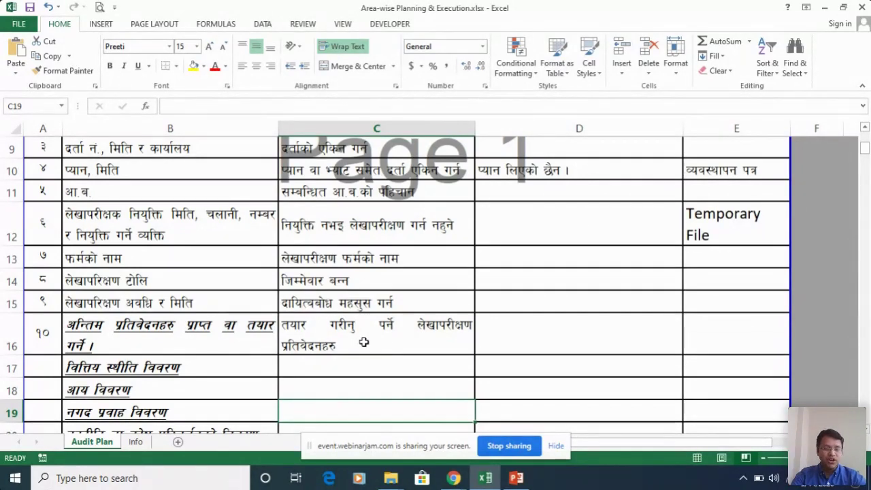
key("Home")
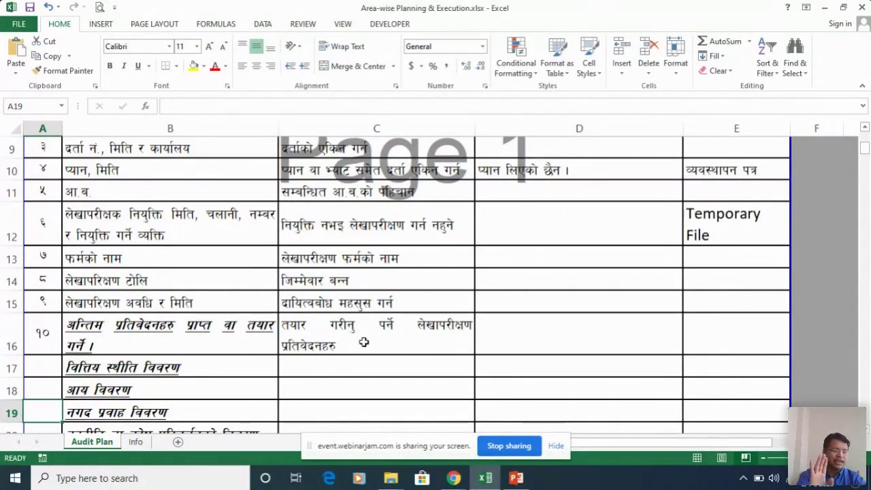
key("Down")
key("Down")
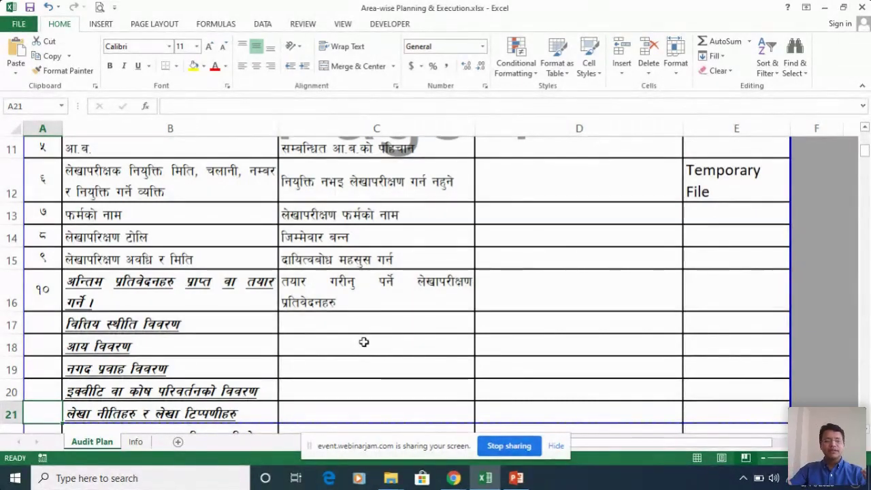
- Review the financial statement and management letter items in B17:B23, then the reasons in C23:C26
left_click(181, 325)
key("Down")
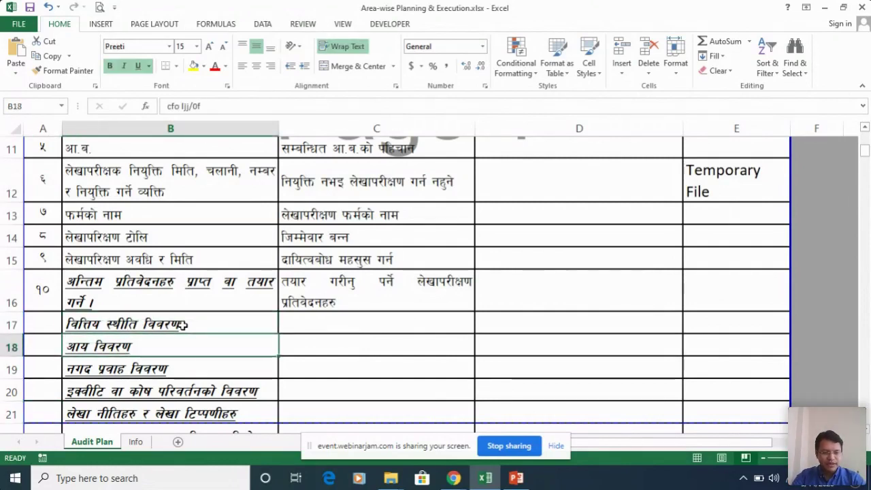
key("Down")
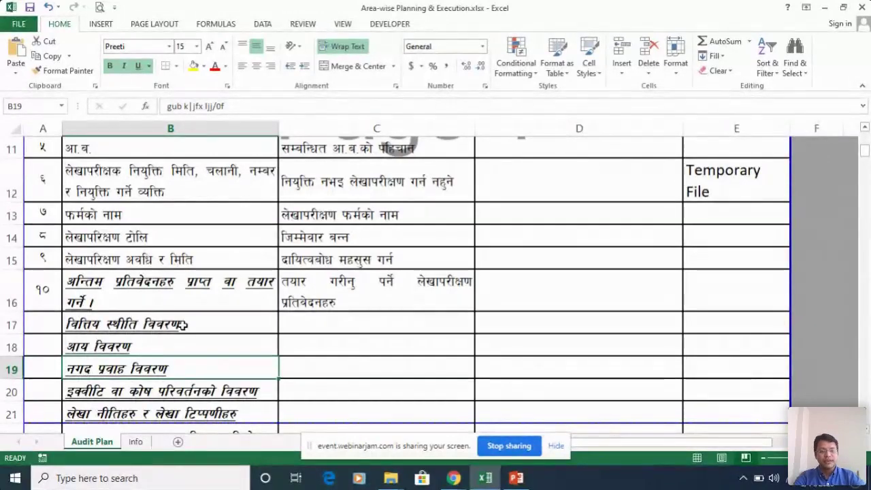
key("Down")
key("Down")
key("Down")
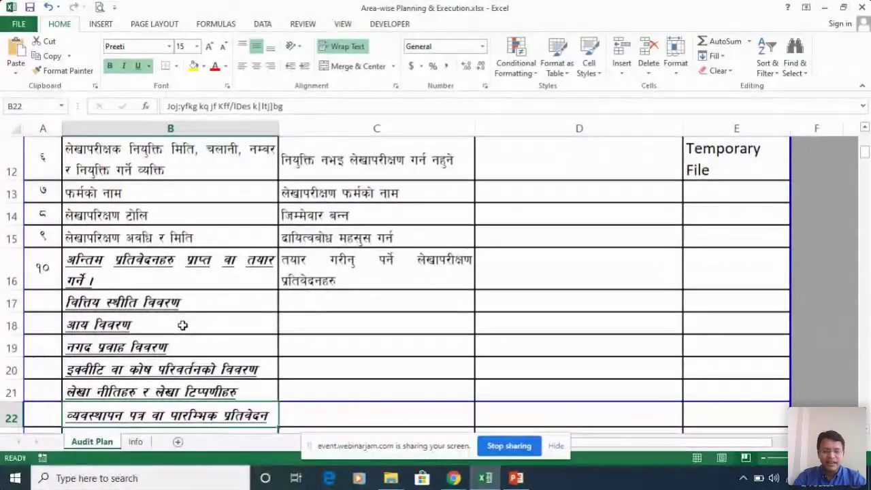
scroll(182, 325, "down", 1)
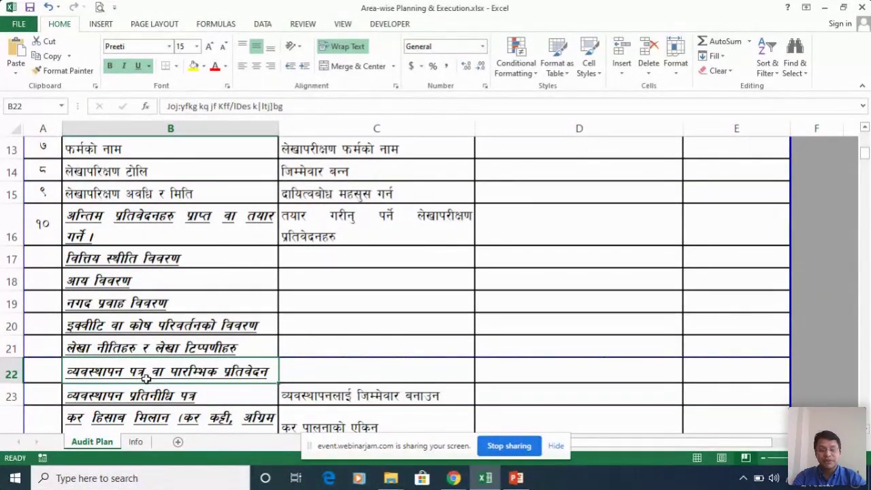
key("Down")
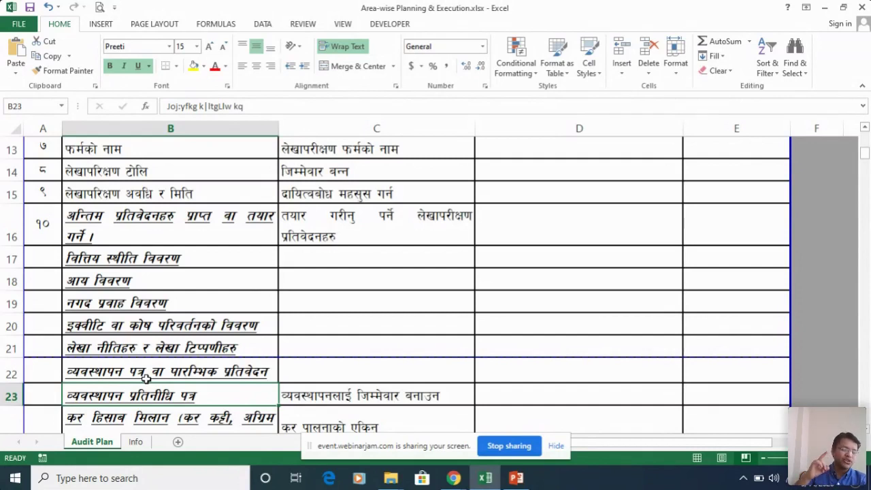
left_click(349, 395)
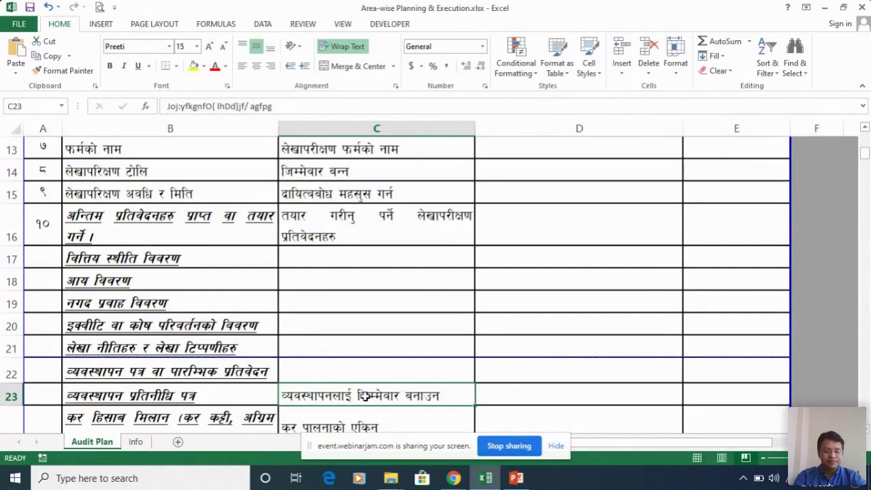
key("Down")
key("Down")
key("Down")
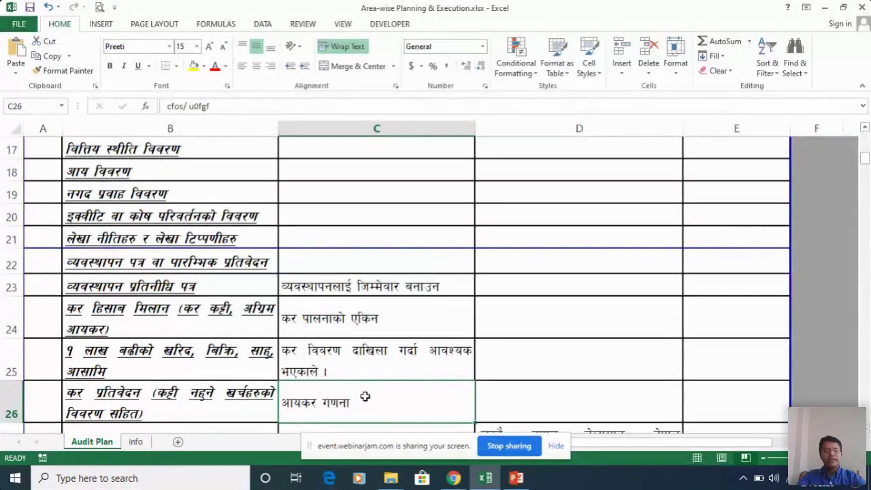
- Examine the tax reconciliation, above-1-lakh transactions and tax report items in rows 24 to 26, including row 24's remarks and report/file cells
left_click(137, 314)
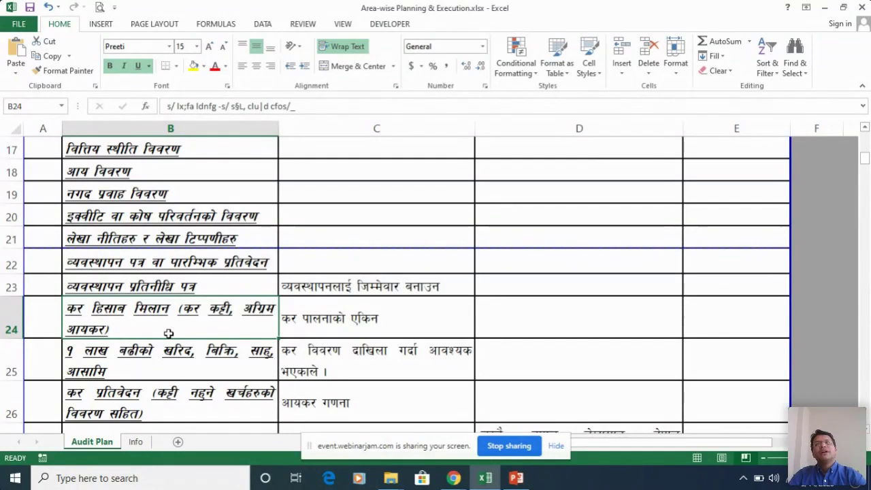
left_click(141, 364)
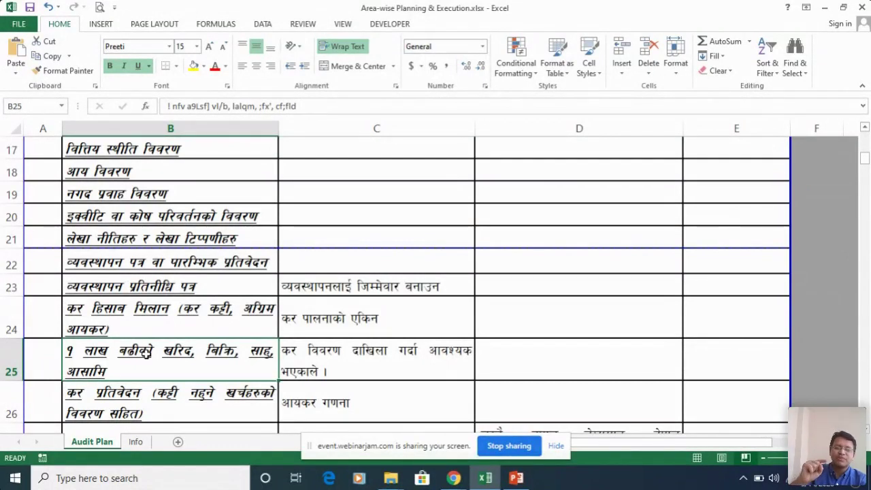
left_click(160, 309)
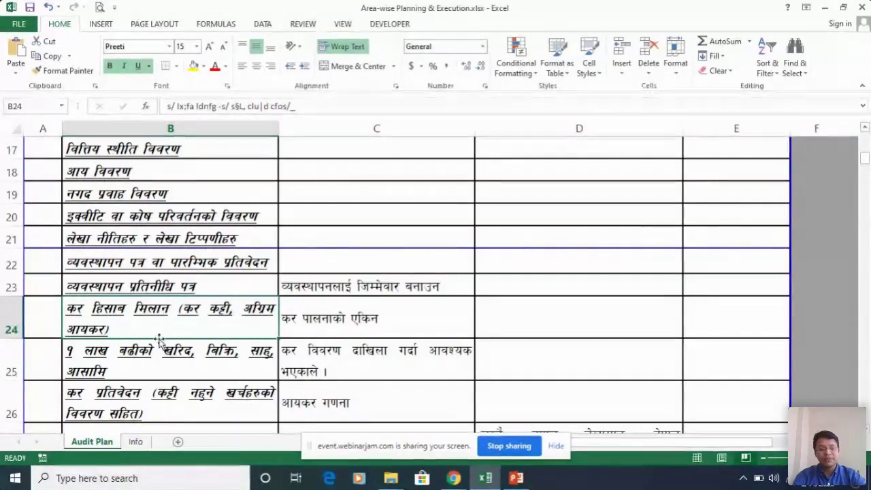
left_click(147, 363)
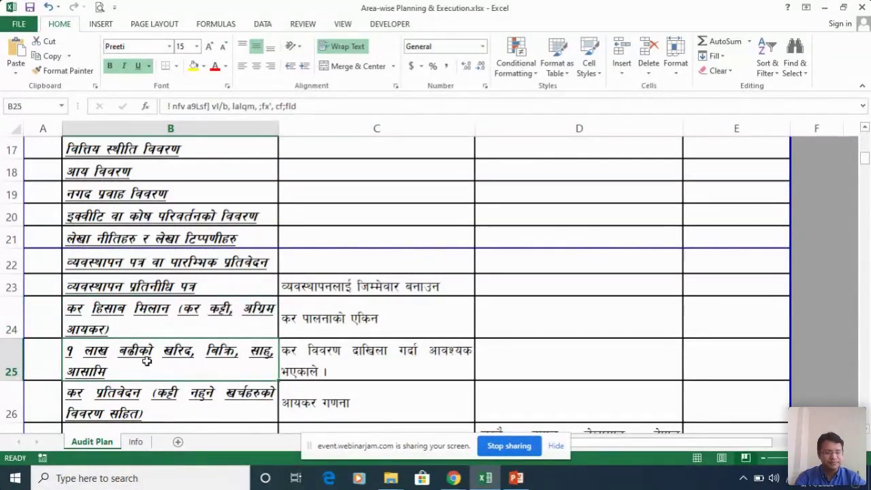
key("Down")
scroll(146, 362, "down", 2)
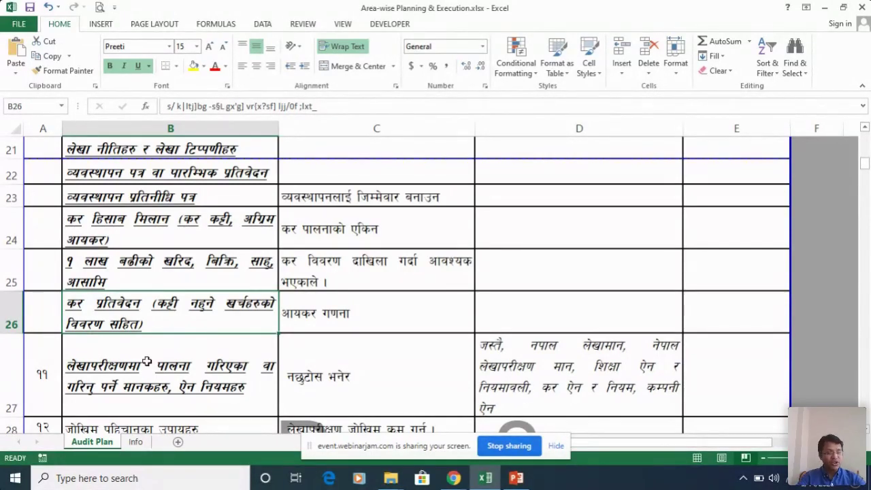
left_click(328, 318)
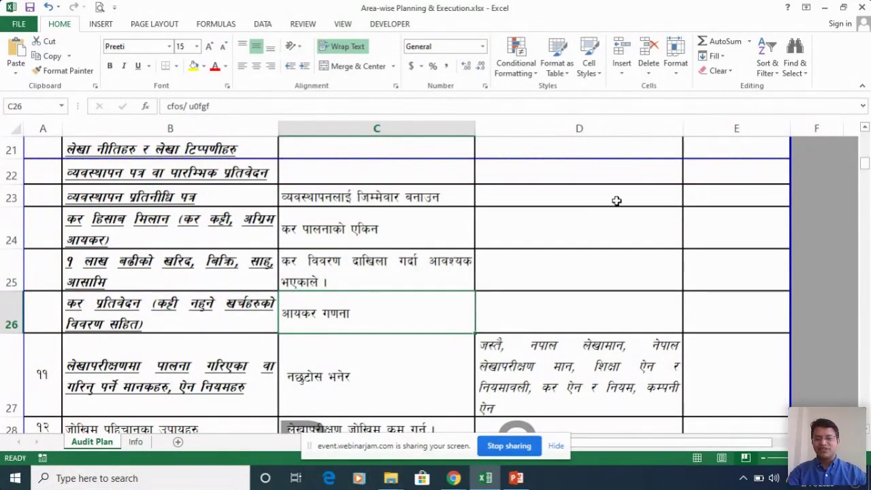
left_click(601, 219)
left_click(740, 206)
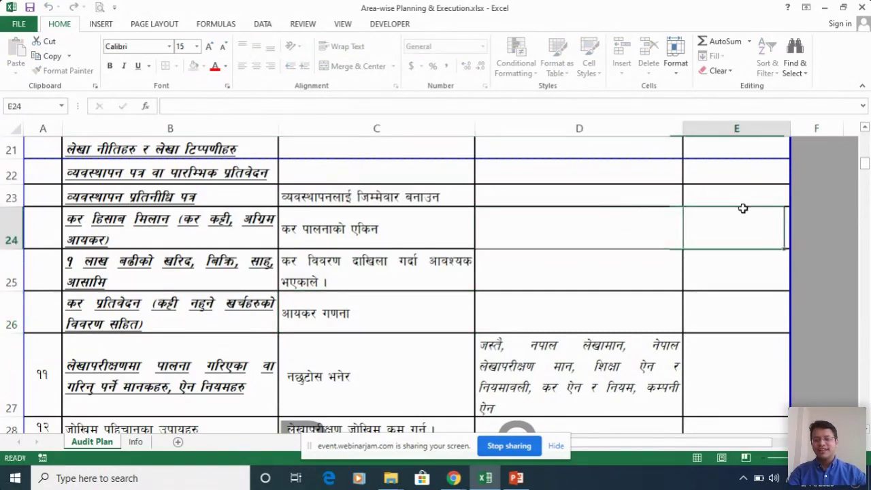
- Examine the remarks and report/file cells of the tax reconciliation and above-1-lakh transactions items in rows 24 and 25
left_click(621, 209)
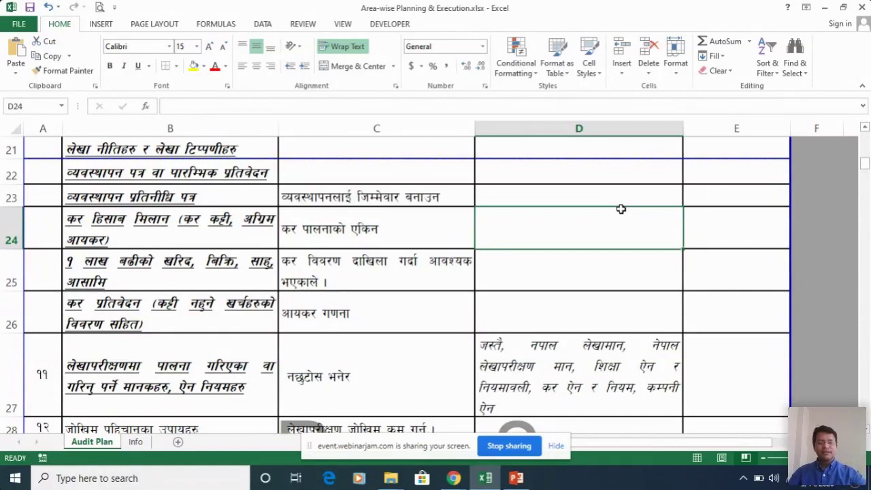
left_click(714, 278)
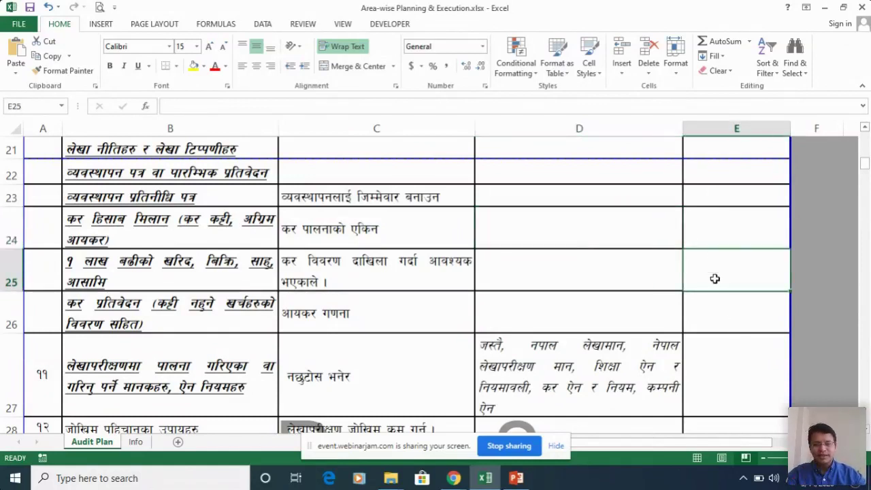
left_click(550, 282)
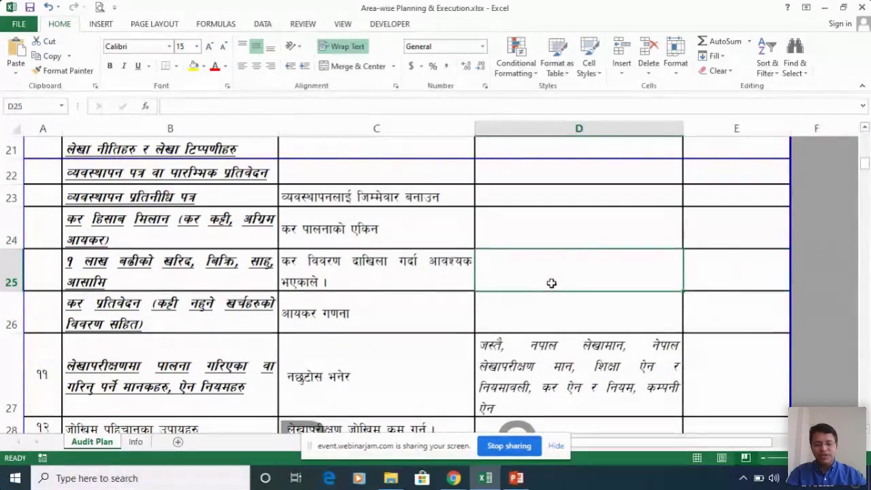
key("shift+Right")
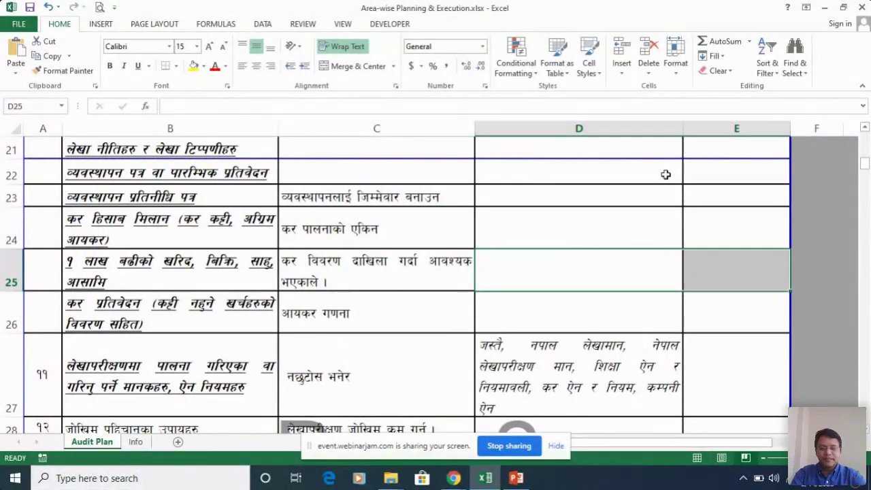
left_click(578, 282)
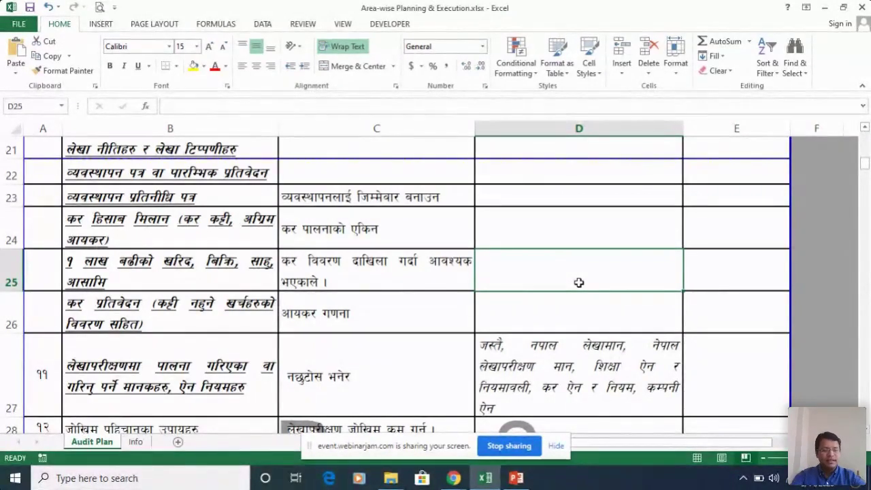
- Review the audit standards, acts and rules item in row 27, including the example standards listed in its remarks cell
left_click(179, 358)
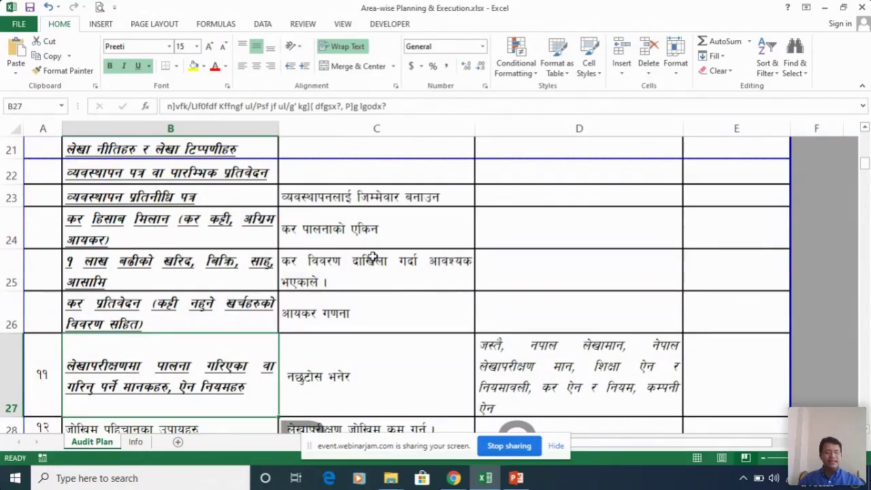
key("Down")
key("Down")
key("Down")
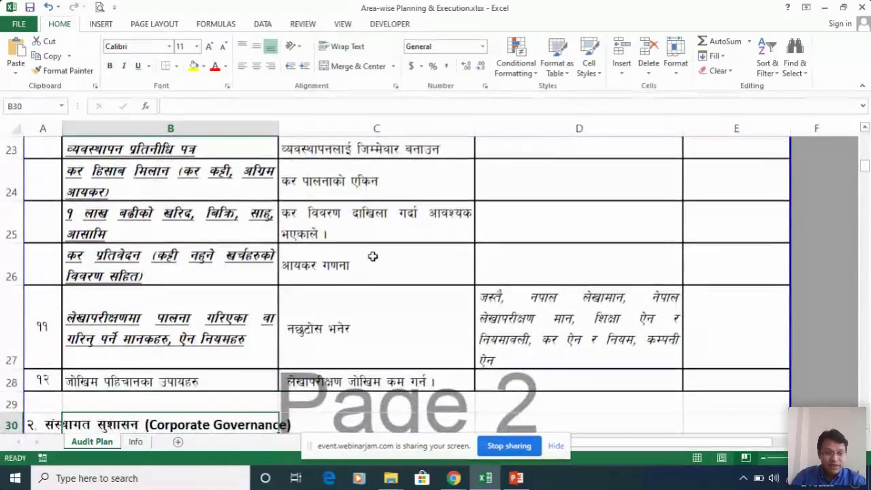
left_click(144, 326)
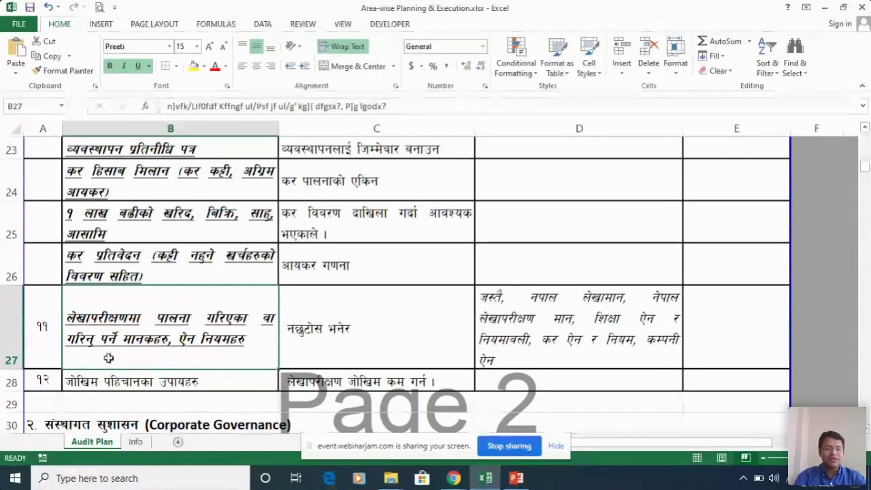
left_click(575, 330)
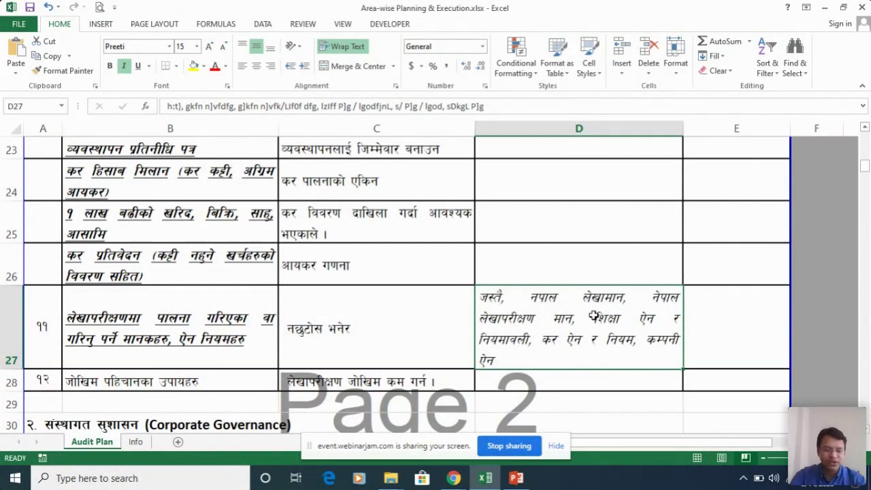
- Look back over the remarks column from row 27 up to the first items, and return down to row 30
key("Up")
key("Up")
key("Up")
key("Up")
key("Up")
key("Up")
key("Up")
key("Up")
key("Up")
key("Up")
key("Up")
key("Up")
key("Up")
key("Up")
key("Up")
key("Up")
key("Up")
key("Up")
key("Up")
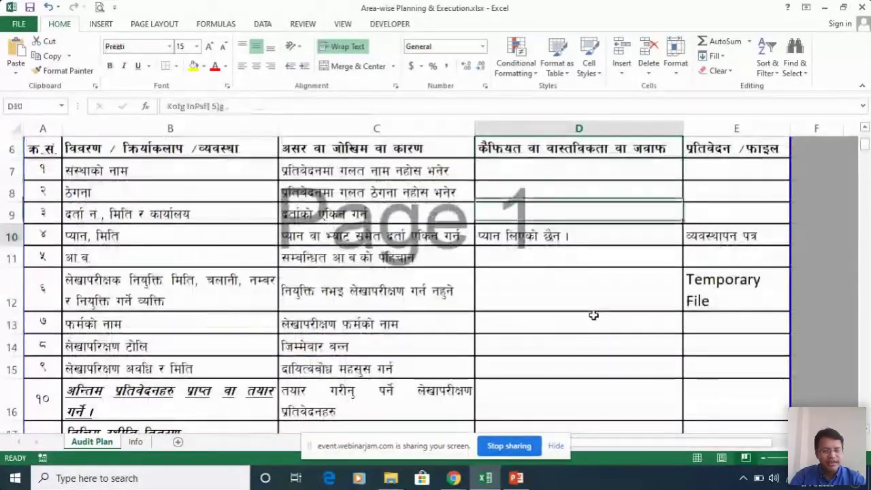
key("Down")
key("Down")
key("Down")
key("Down")
key("Down")
key("Down")
key("Down")
key("Down")
key("Down")
key("Down")
key("Down")
key("Down")
key("Down")
key("Down")
key("Down")
key("Down")
key("Down")
key("Down")
key("Down")
key("Down")
key("Down")
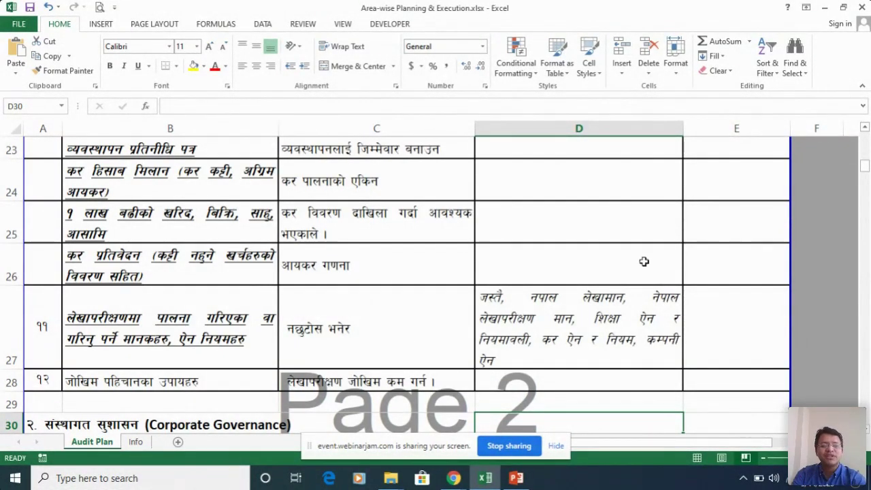
- Enter "tax ex ....." in the tax report item's remarks cell D26 and "NA" in its report/file cell E26
left_click(192, 252)
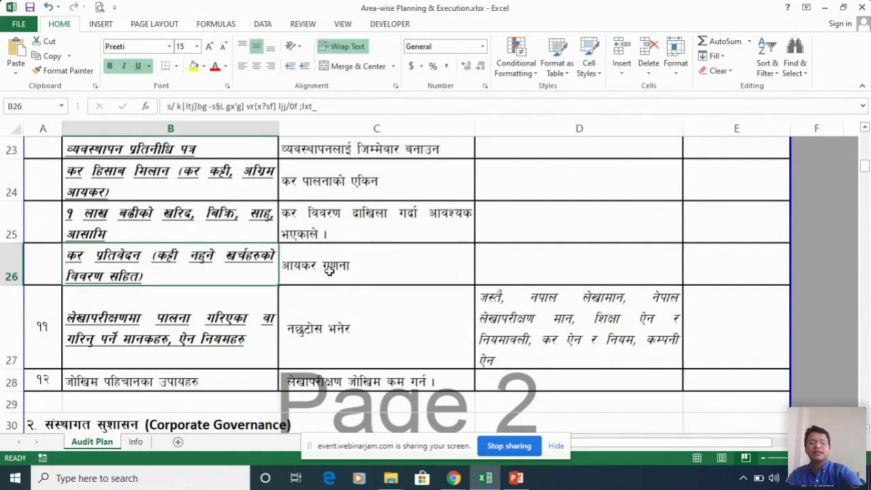
left_click(515, 266)
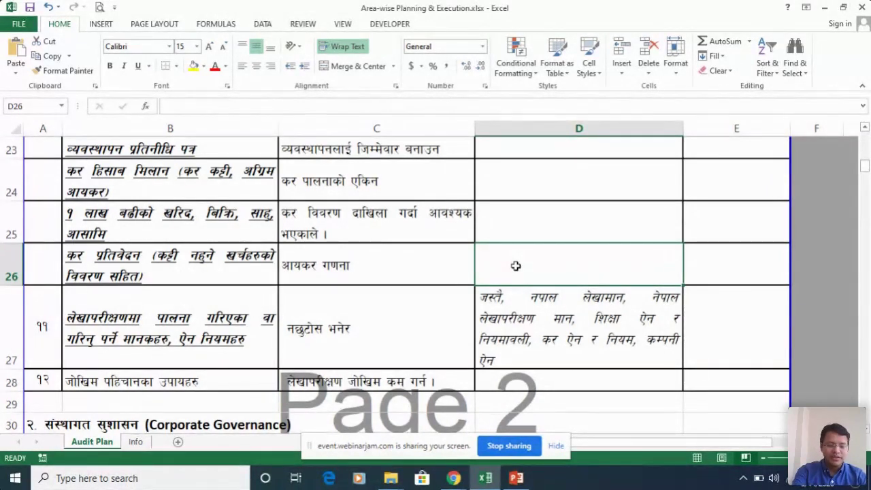
type("tax ex .....")
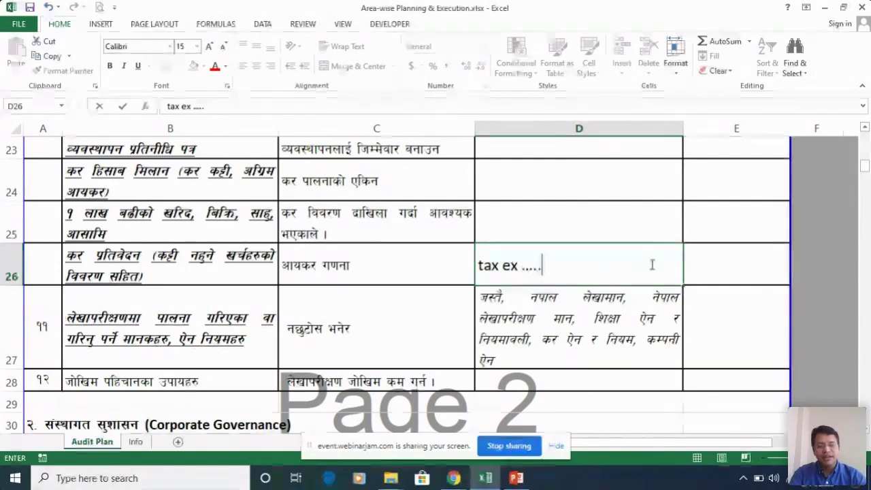
left_click(721, 260)
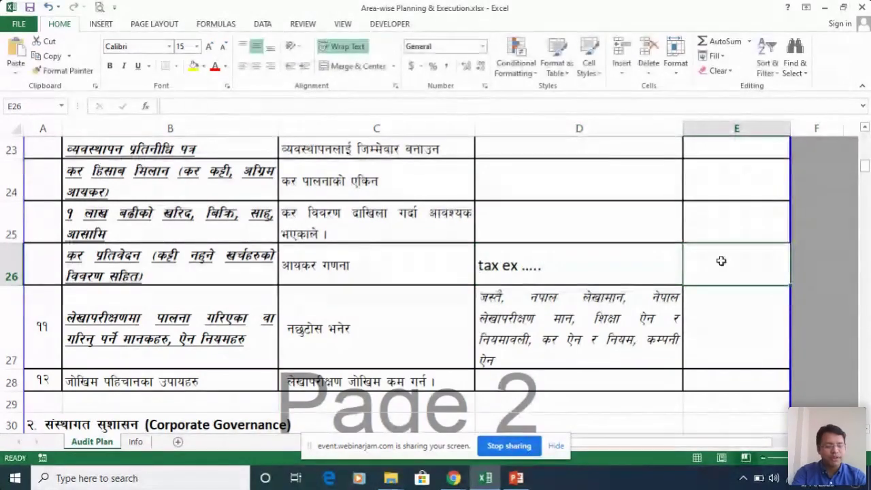
type("NA")
left_click(724, 345)
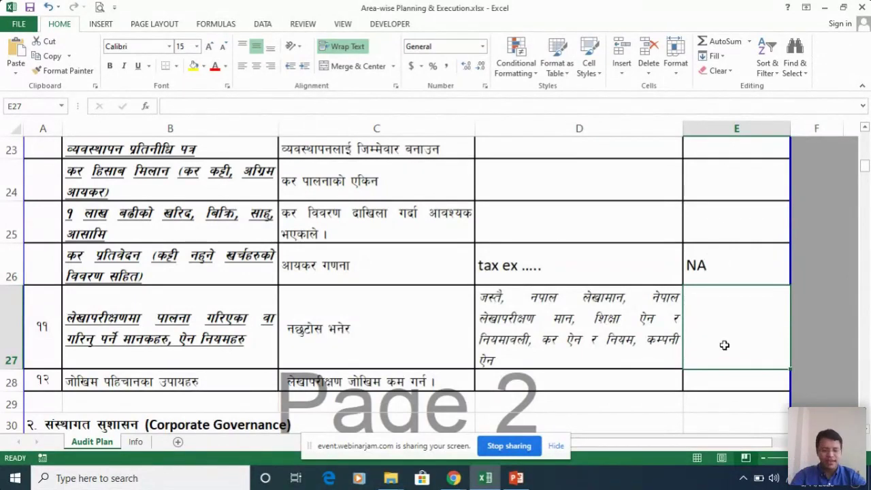
- Review the Corporate Governance section's heading, internal control subheading, objective text and column headings in rows 30 to 34
key("Down")
key("Down")
key("Down")
key("Down")
key("Down")
key("Down")
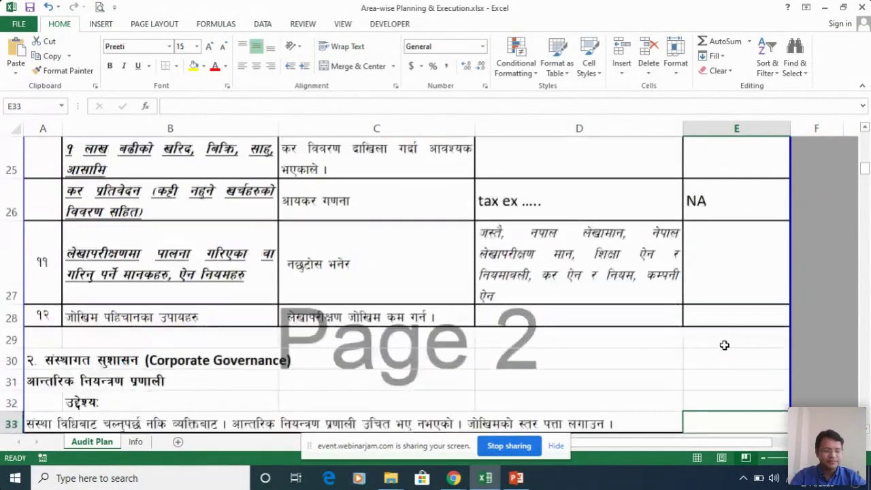
key("Down")
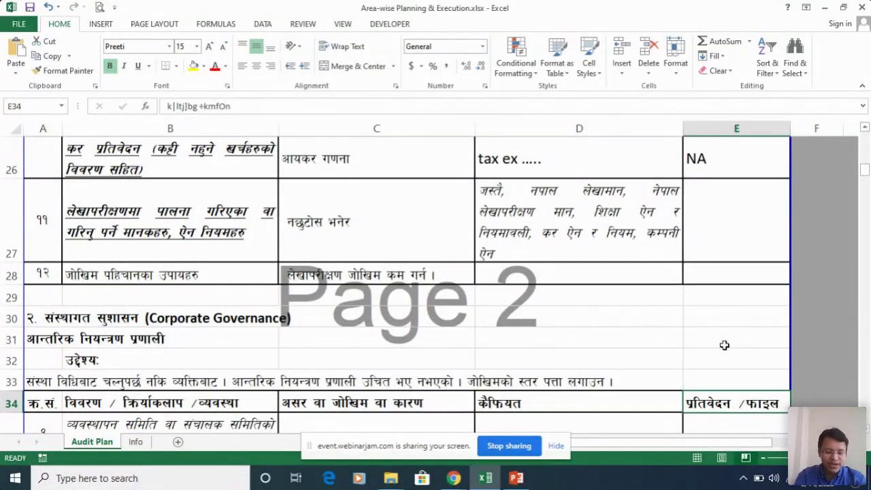
key("Down")
key("Down")
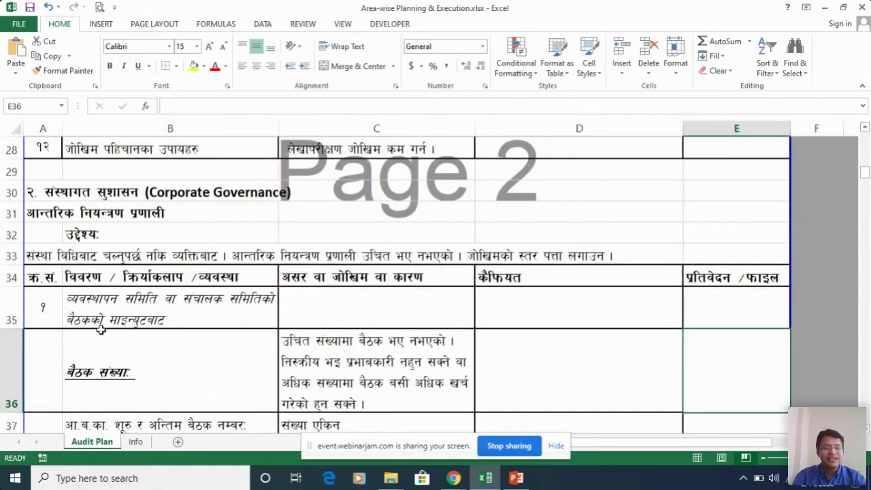
left_click(50, 226)
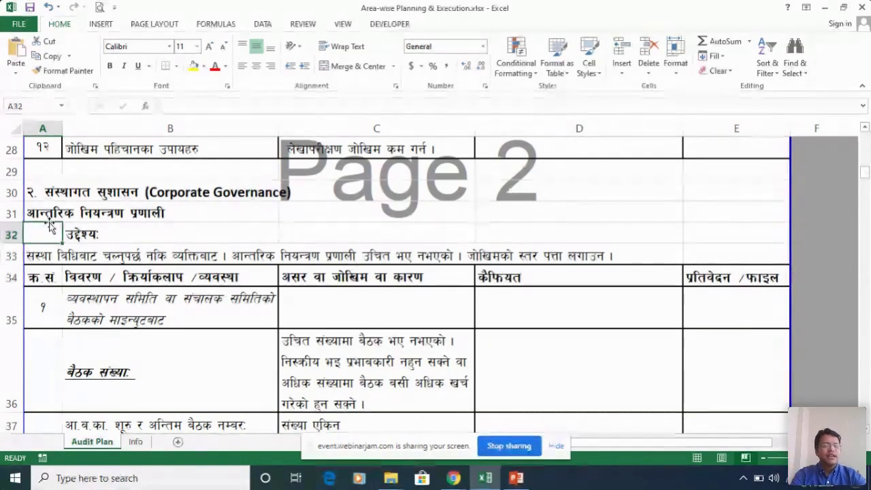
left_click(39, 257)
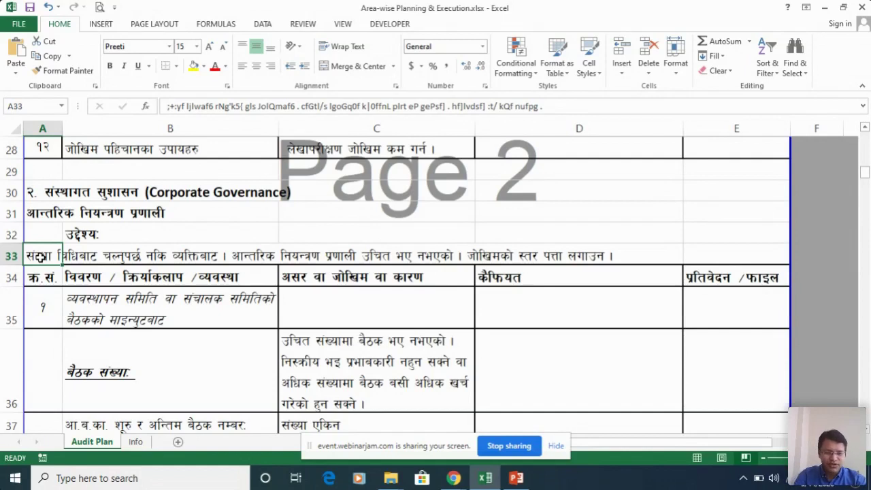
- Examine the management committee minutes and number-of-meetings items in rows 35 and 36, including their remarks and report/file cells
key("Down")
key("Down")
key("Down")
key("Down")
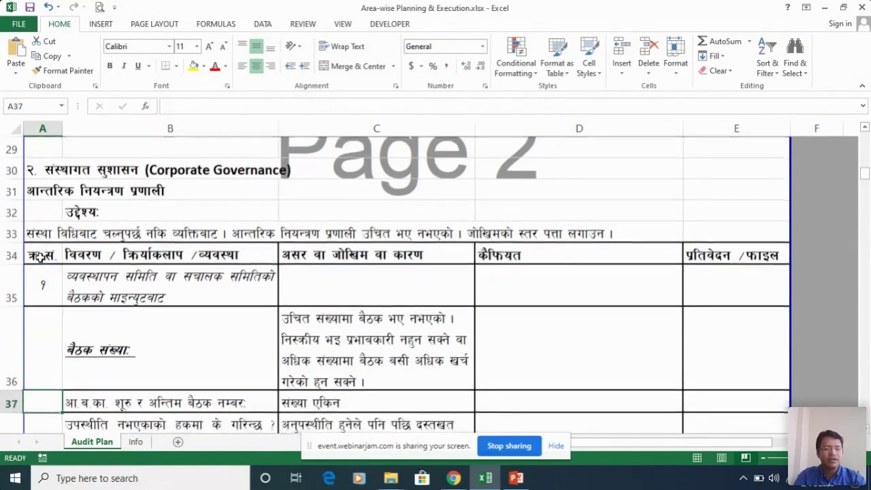
key("Down")
key("Down")
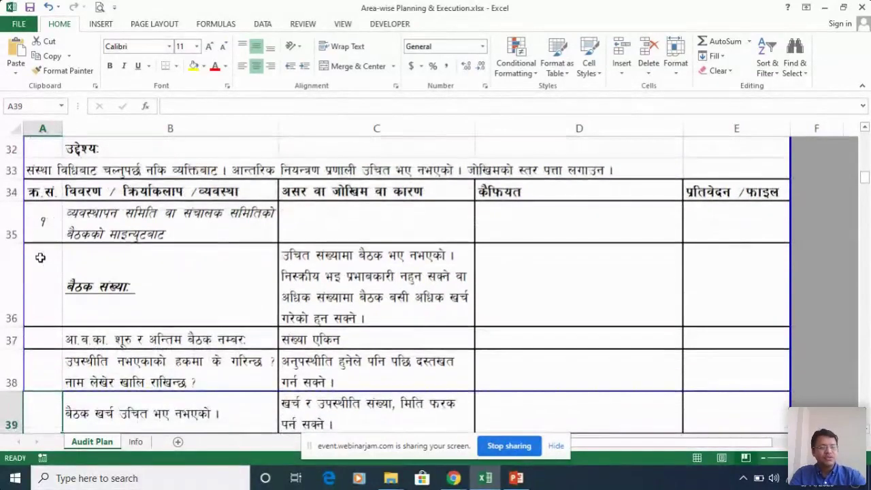
left_click(174, 229)
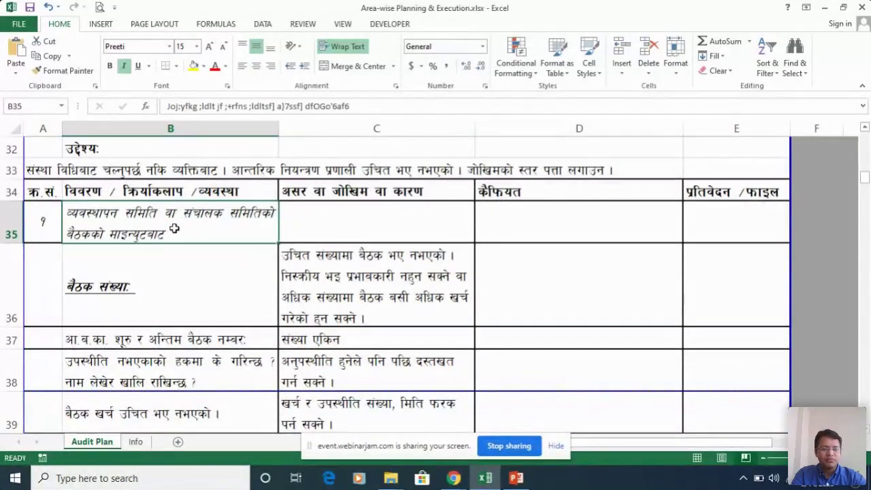
left_click(152, 289)
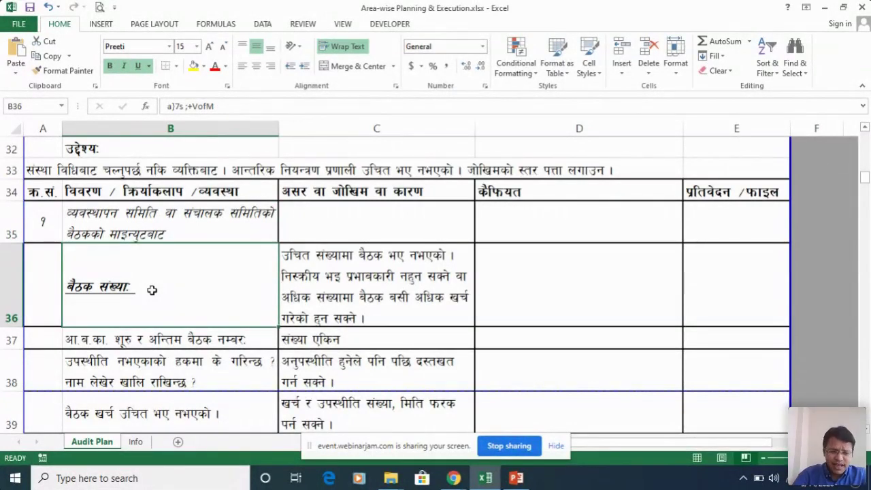
left_click(596, 212)
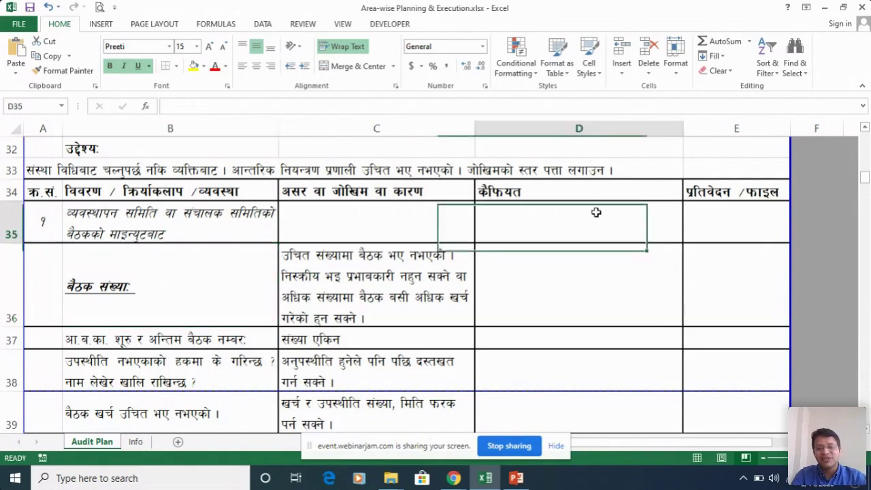
left_click_drag(595, 213, 599, 349)
left_click(748, 274)
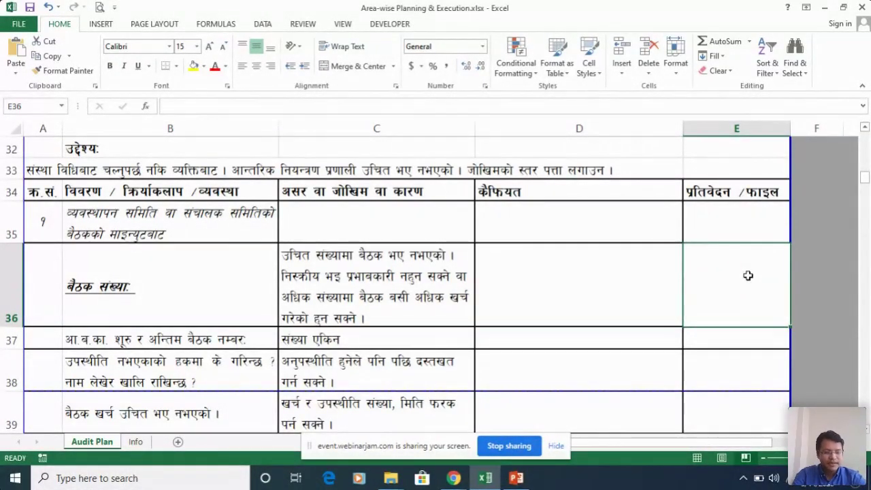
- Read through the meeting attendance, expense, agenda, minute register and allowance items, continuing past the sub-committees to row 48
key("Down")
key("Down")
key("Down")
key("Down")
key("Down")
key("Down")
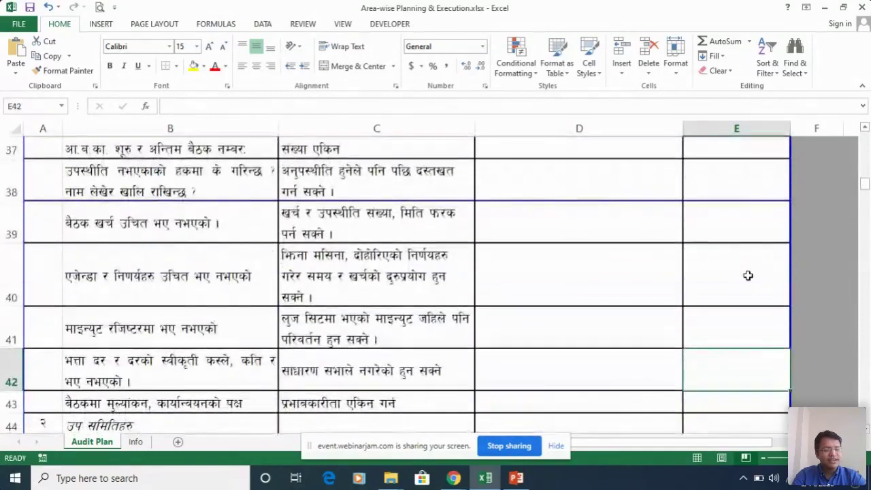
key("Down")
key("Down")
key("Down")
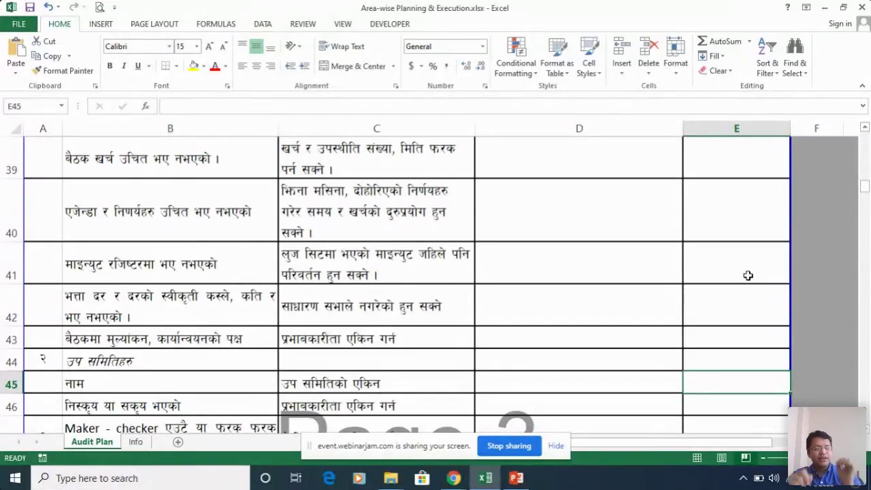
key("Down")
key("Down")
key("Down")
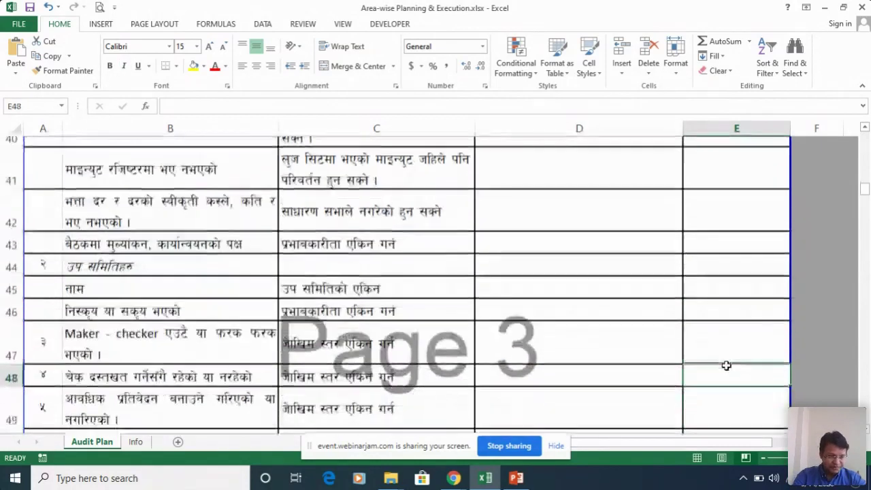
- Examine the sub-committee name and activity items in rows 44 to 46, including the remarks cell D45
key("Up")
key("Up")
key("Up")
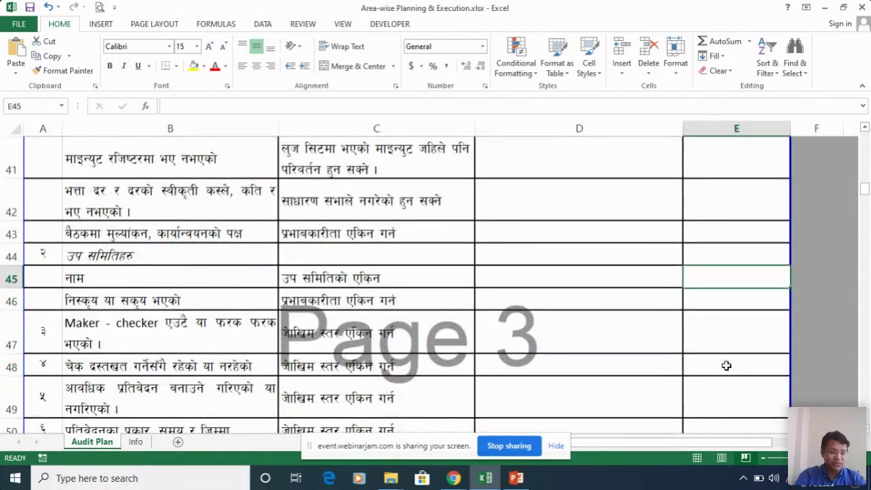
key("Left")
key("Down")
key("Up")
key("Up")
key("Down")
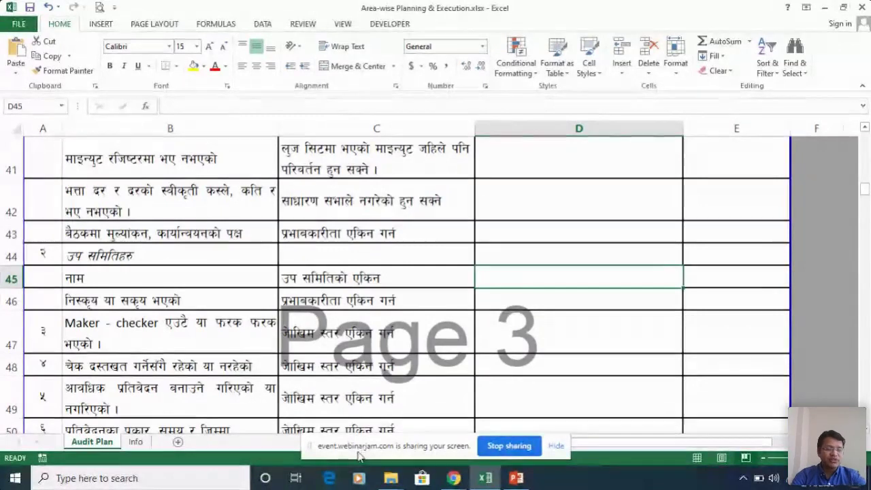
- Review the maker-checker item in B47 with its risk reason in C47, and the meeting evaluation reason in C43
left_click(240, 336)
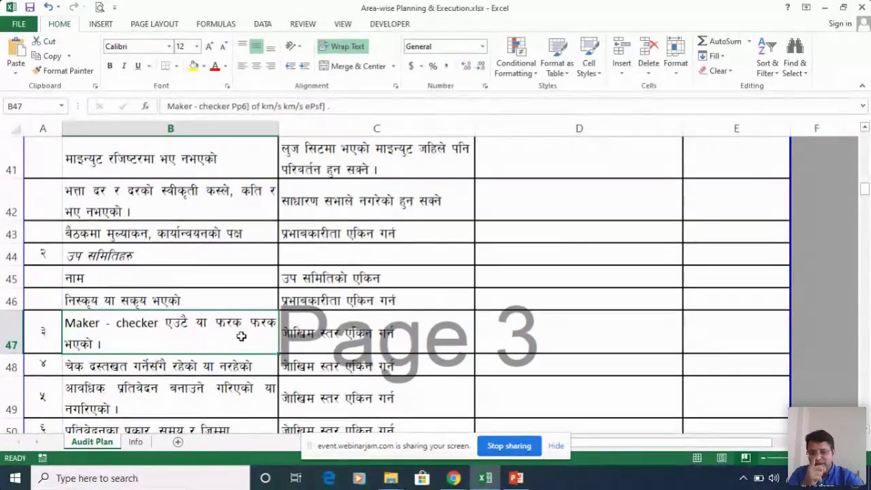
left_click(367, 348)
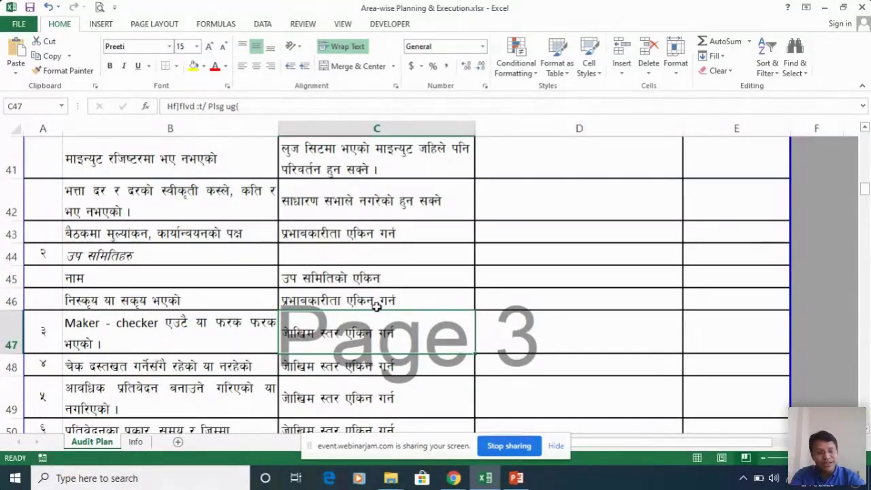
left_click(366, 233)
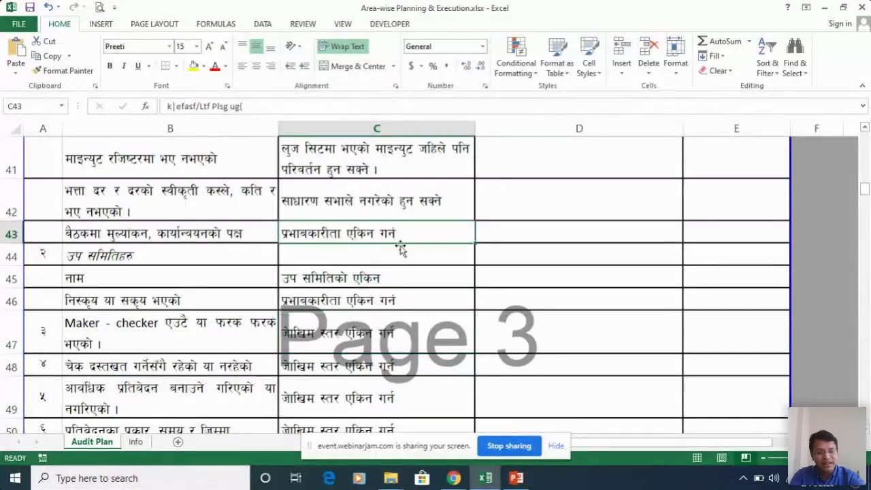
- Examine the risk reasons in C47 to C50 and the blank remarks cells D46:D47
left_click(376, 315)
key("Down")
key("Down")
key("Down")
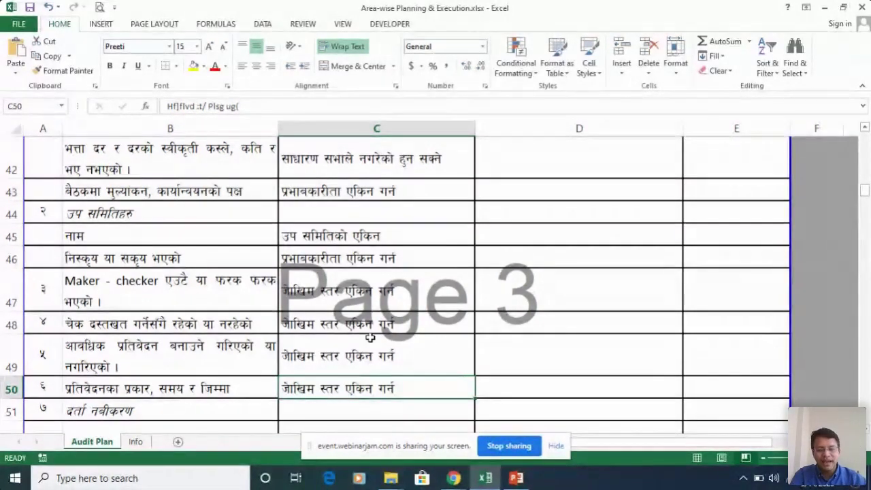
left_click_drag(565, 253, 625, 291)
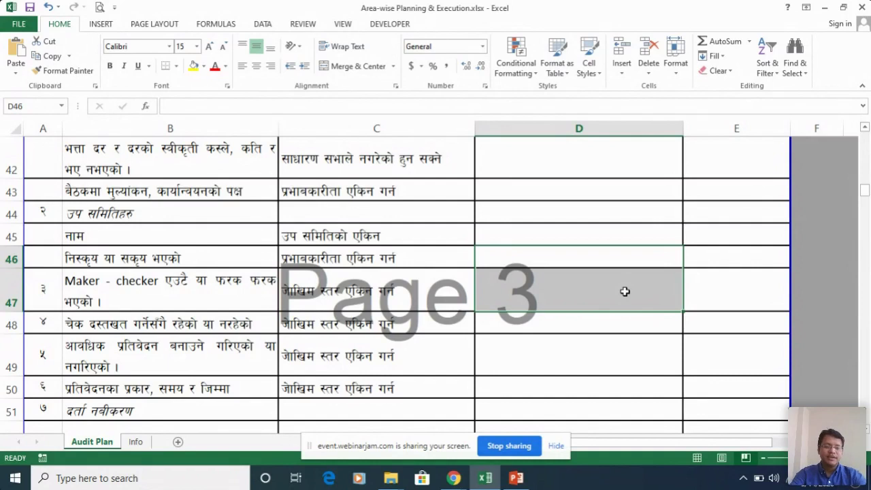
- Read the cheque signing and periodic reporting items down to row 53, including remarks and report/file cells D48:E52
left_click(245, 342)
key("Down")
key("Down")
key("Down")
key("Down")
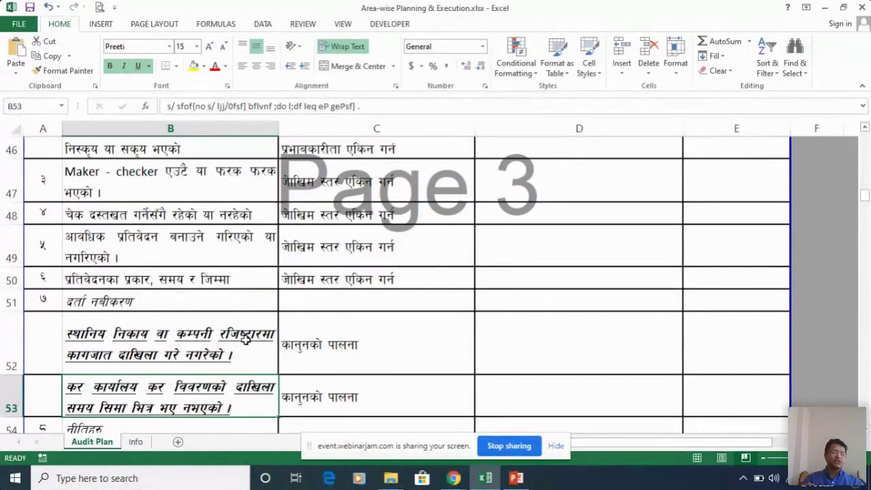
left_click_drag(582, 216, 751, 358)
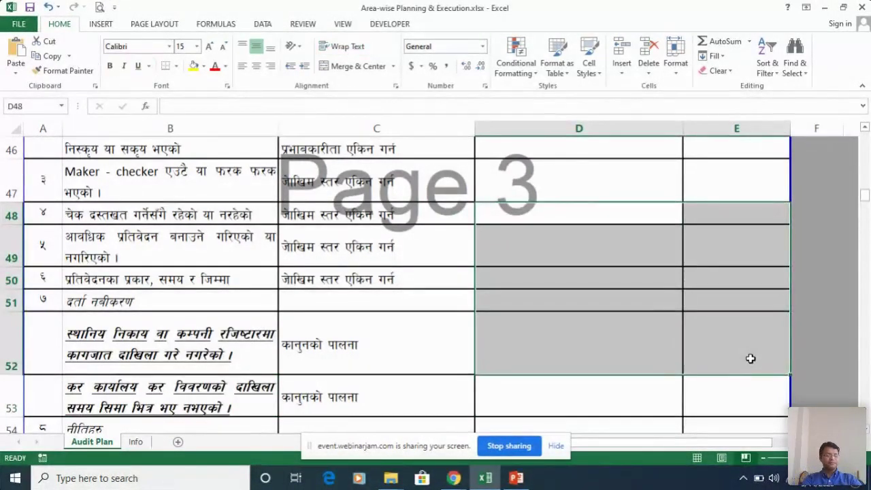
left_click(575, 337)
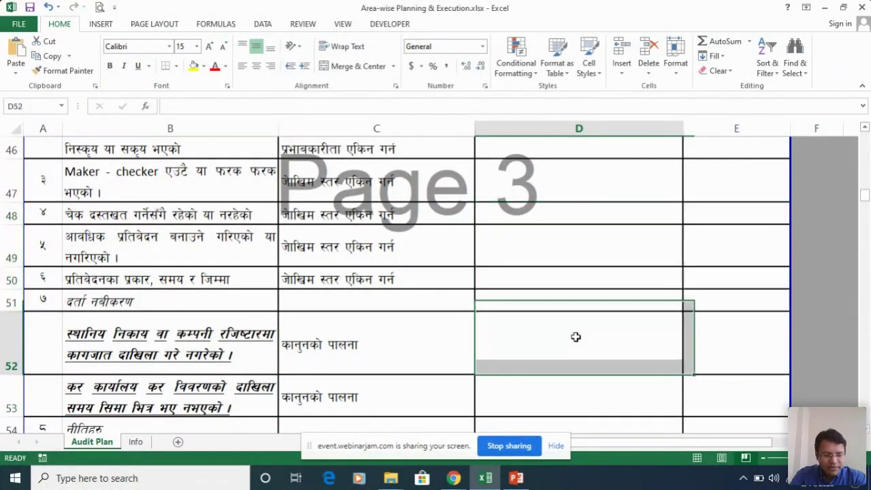
- Examine the registration renewal items: document submission to the local body or company registrar in B52 and tax return filing in B53
left_click(112, 324)
key("Down")
key("Down")
key("Down")
key("Down")
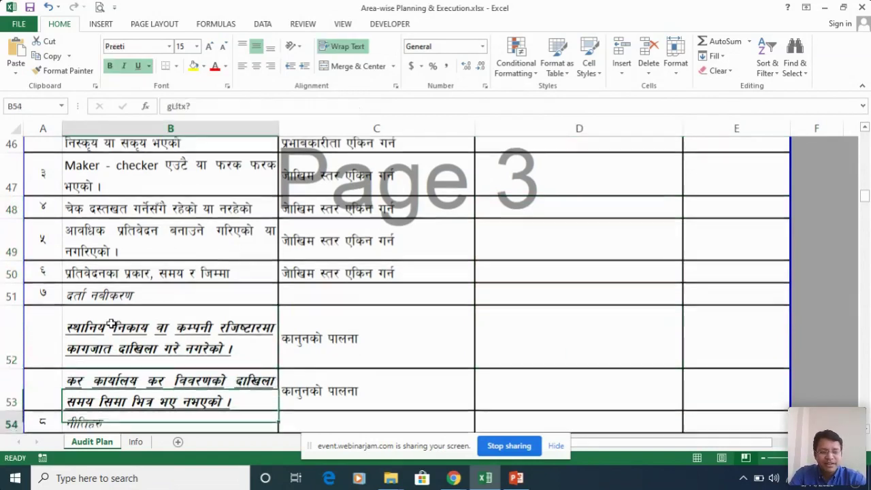
left_click(111, 253)
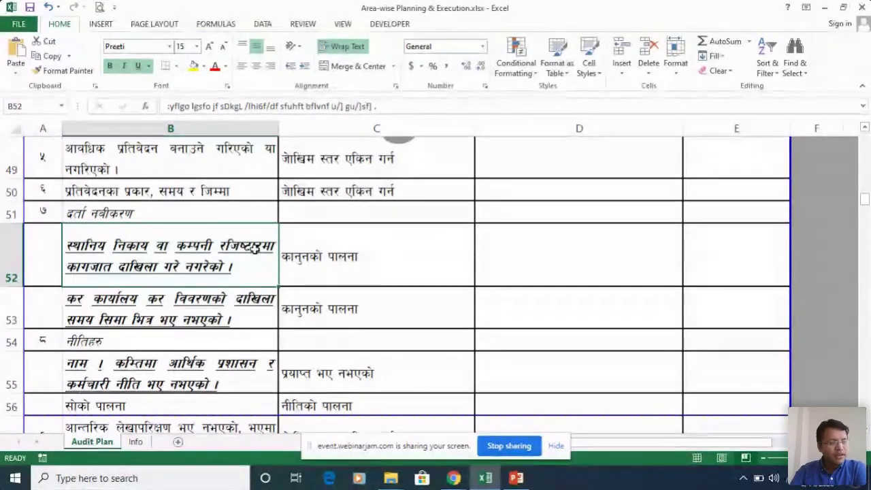
left_click(183, 309)
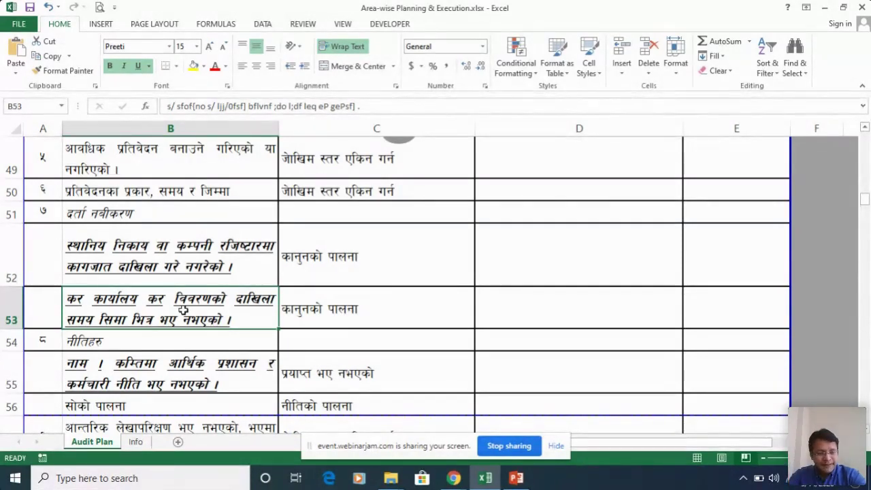
- Read the policy, internal audit and CCTV items in rows 54 to 58
key("Down")
key("Down")
key("Down")
key("Down")
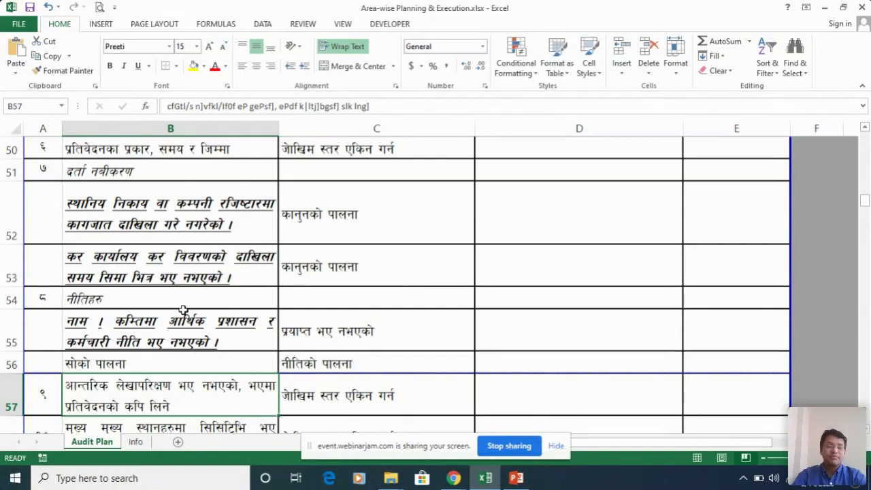
key("Down")
key("Down")
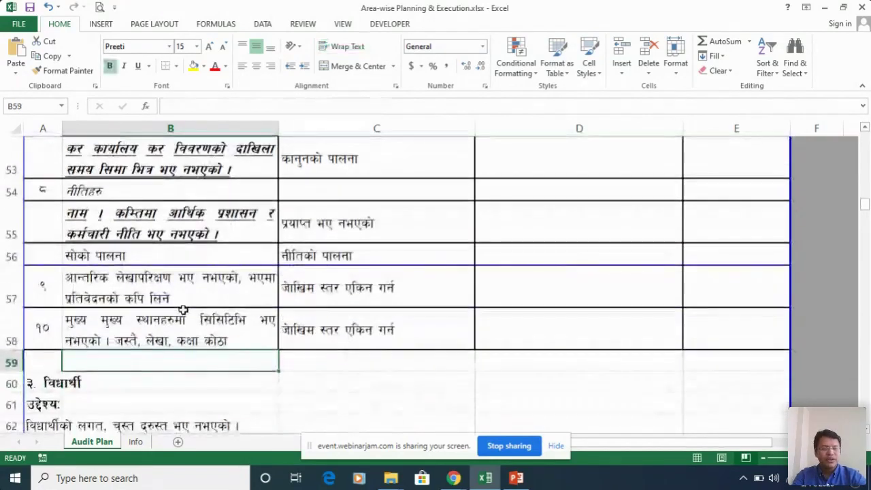
left_click(187, 286)
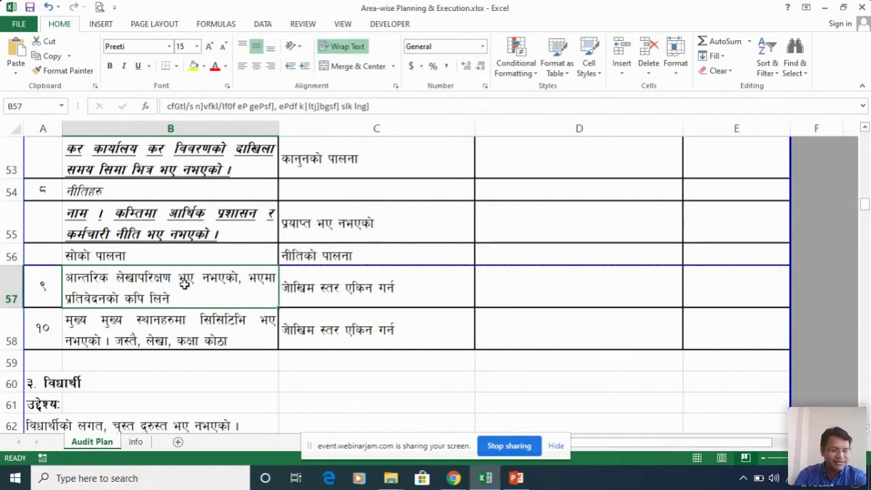
left_click(178, 330)
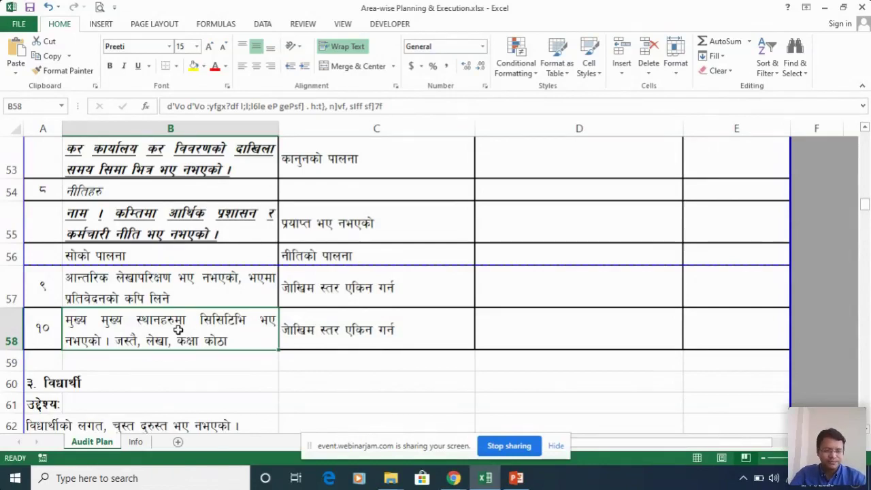
- Review the whole Corporate Governance section again, from its objective in row 32 to the student section heading in row 60
key("Up")
key("Up")
key("Up")
key("Up")
key("Up")
key("Up")
key("Up")
key("Up")
key("Up")
key("Up")
key("Up")
key("Up")
key("Up")
key("Up")
key("Up")
key("Up")
key("Up")
key("Up")
key("Up")
key("Up")
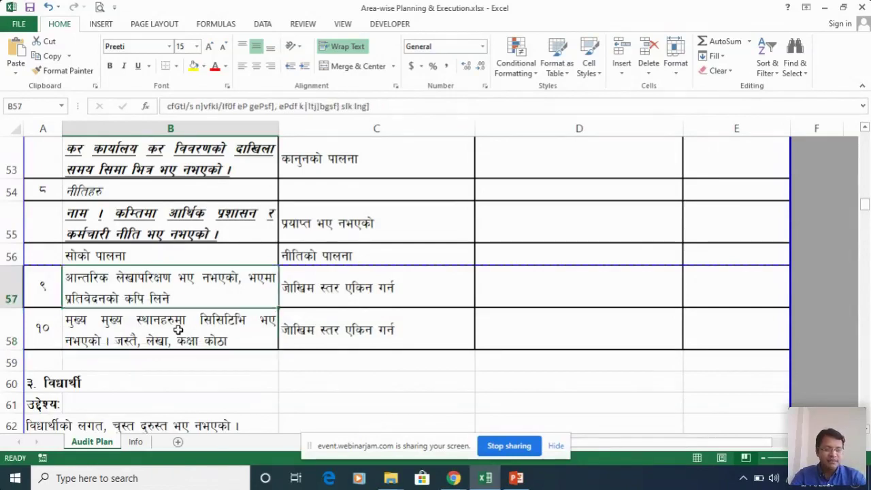
key("Up")
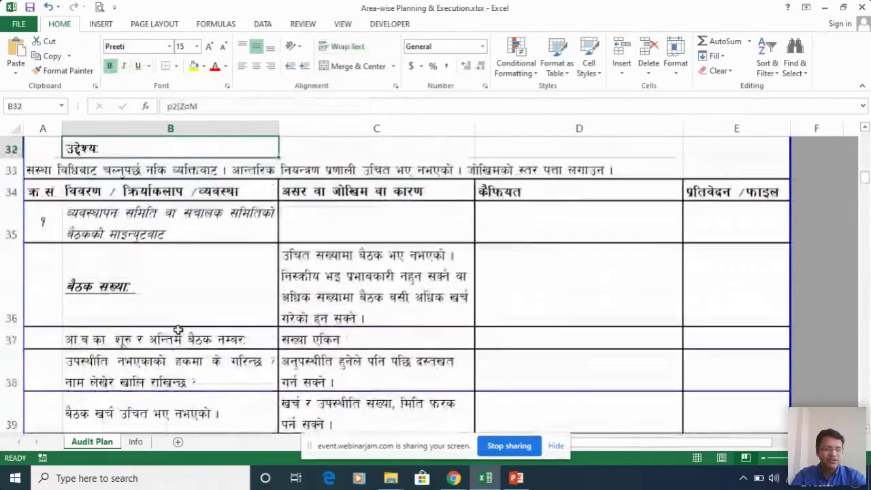
key("Down")
key("Down")
key("Down")
key("Down")
key("Down")
key("Down")
key("Down")
key("Down")
key("Down")
key("Down")
key("Down")
key("Down")
key("Down")
key("Down")
key("Down")
key("Down")
key("Down")
key("Down")
key("Down")
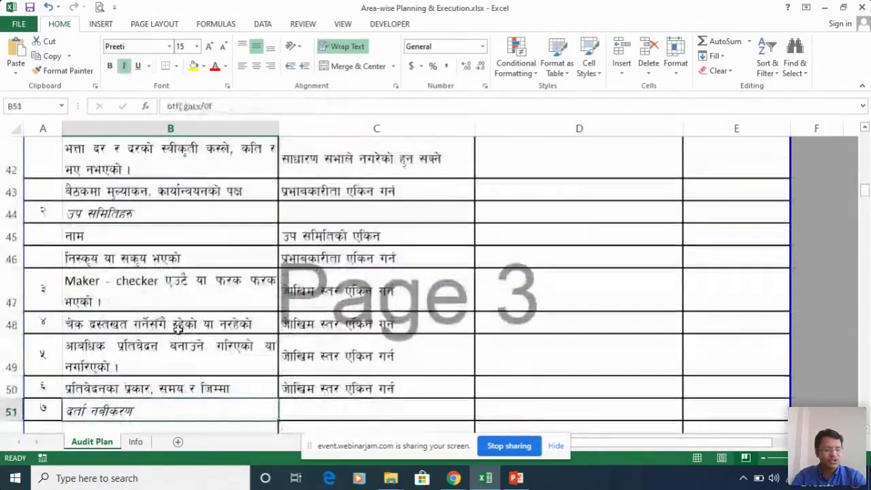
key("Down")
key("Down")
key("Down")
key("Down")
key("Down")
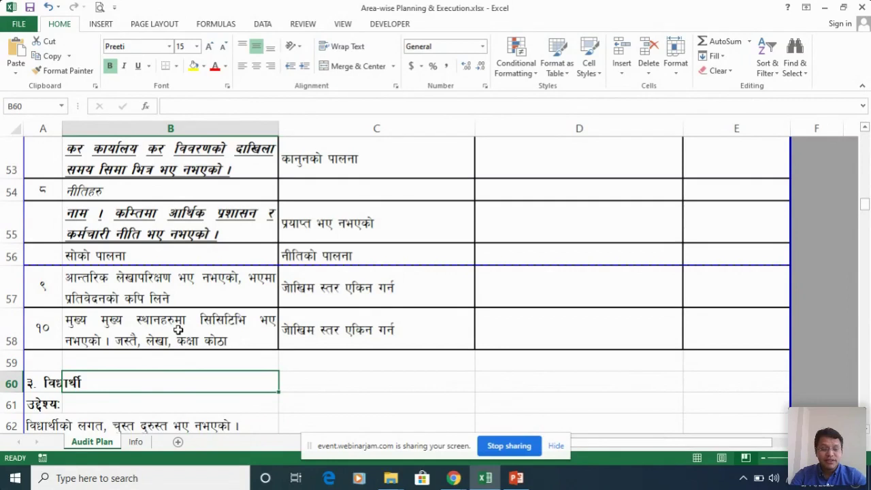
- Read the student section's objective and its four audit items in rows 60 to 67
scroll(178, 329, "down", 1)
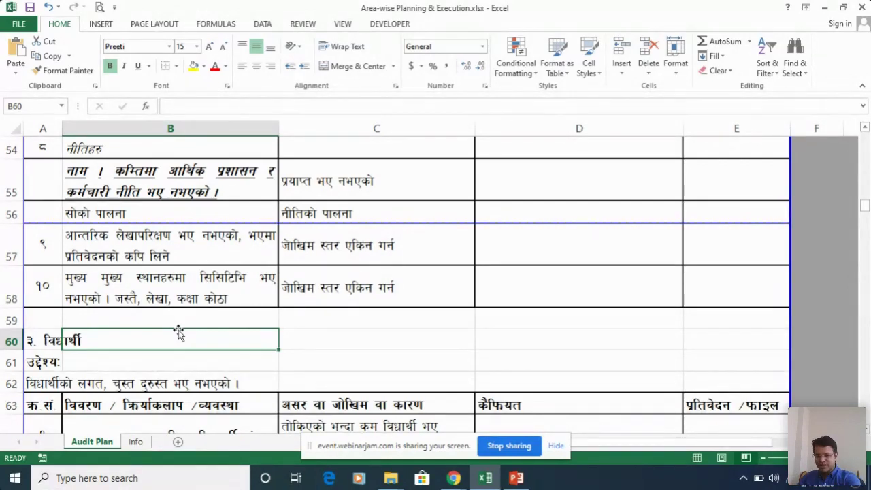
key("Down")
key("Down")
key("Down")
key("Down")
key("Down")
key("Down")
key("Down")
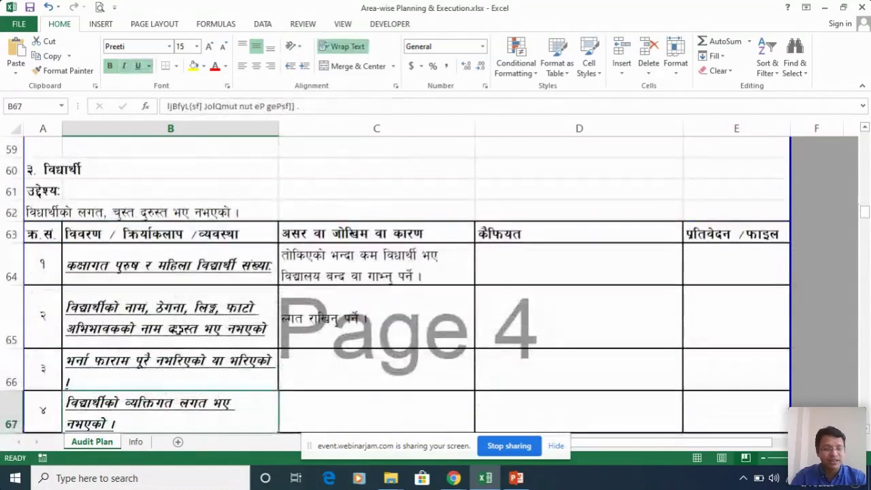
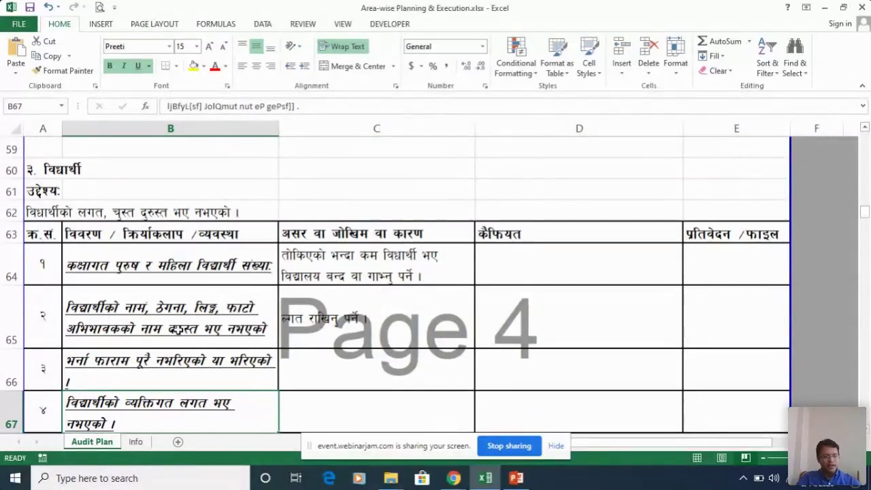
- Go through the student section's remarks cells from D64 to D67, continuing to the next section heading in row 69
left_click(559, 256)
key("Return")
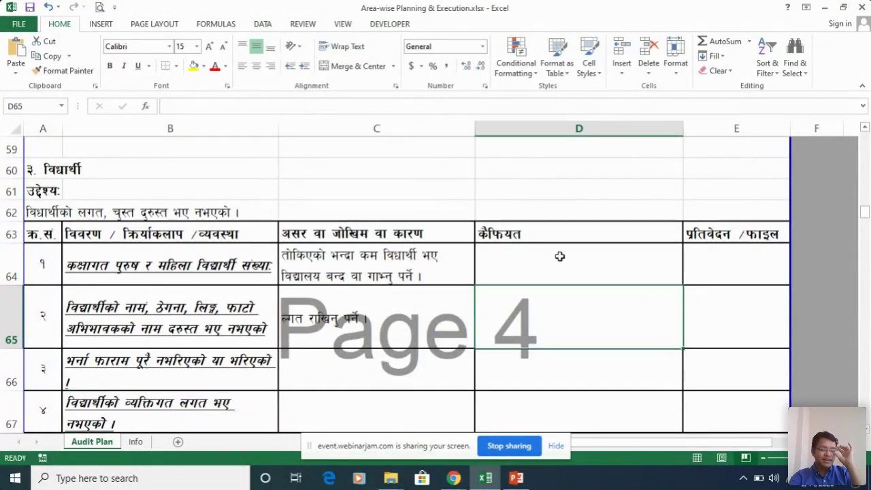
key("Return")
key("Return")
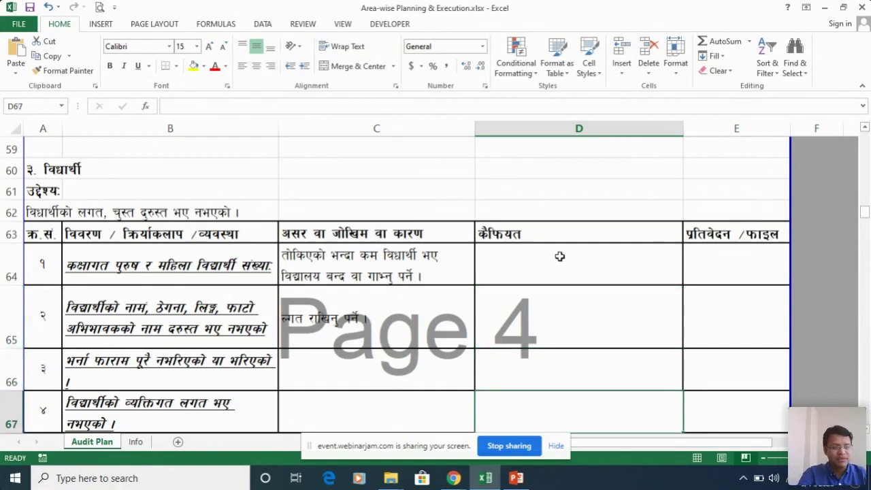
key("Return")
key("Return")
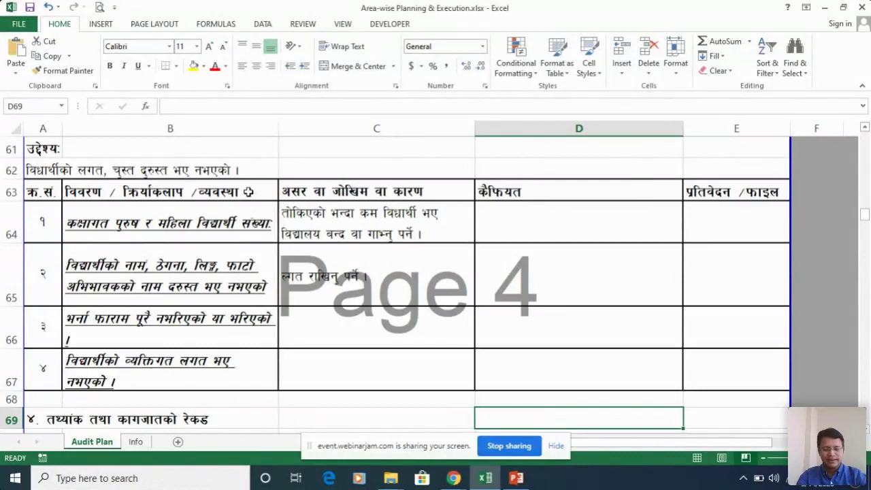
- Read the data and document record section's objective and its backup items in rows 69 to 75
key("Down")
key("Down")
key("Down")
key("Down")
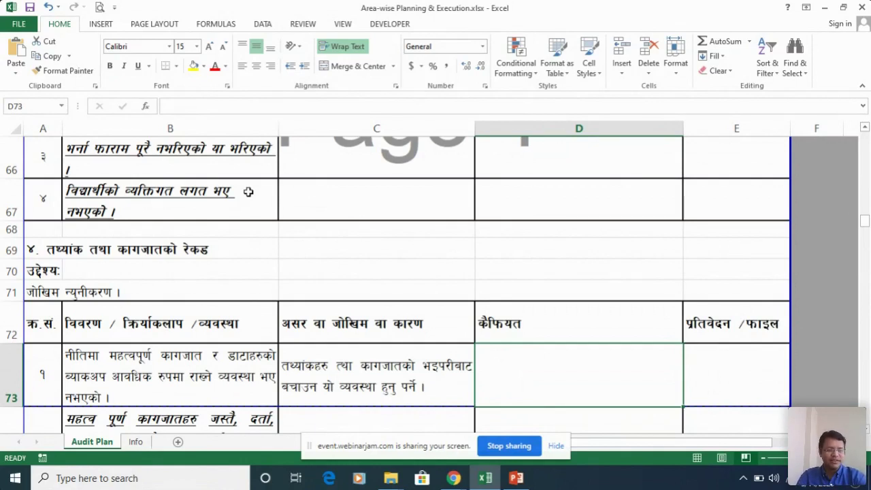
key("Down")
key("Down")
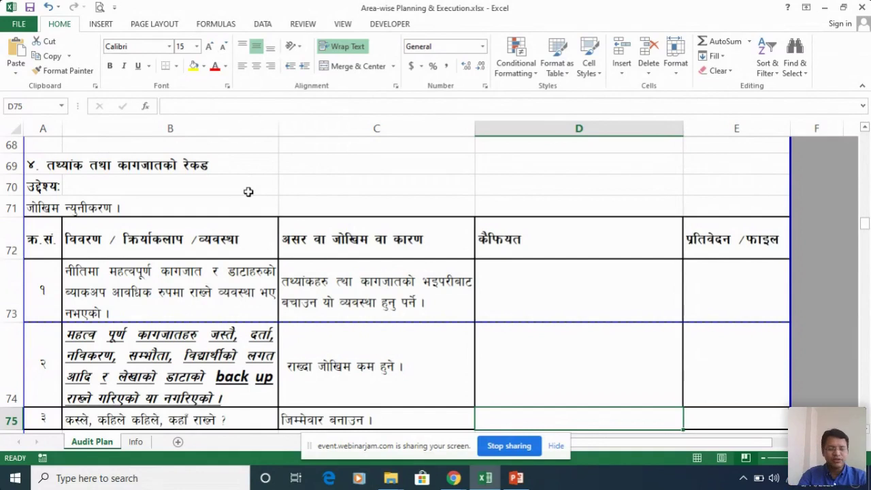
key("Down")
key("Down")
key("Down")
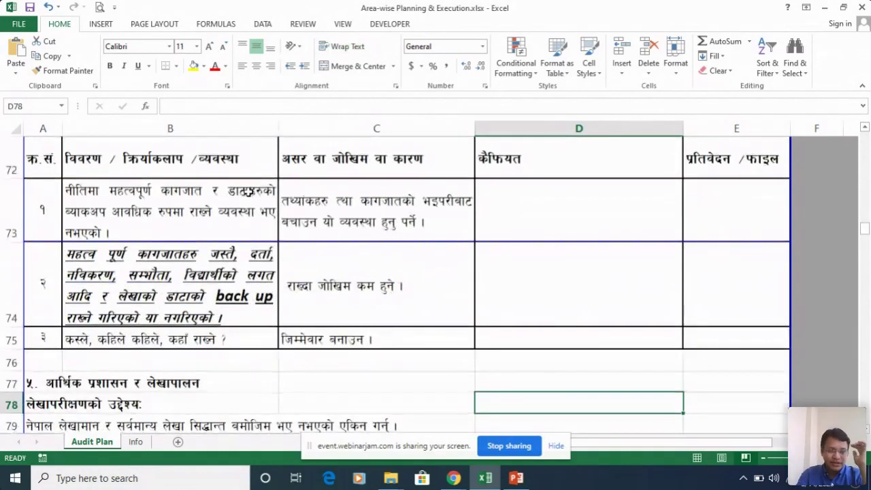
- Review the data and document record section again from the last student items, including report/file cell E73
key("Up")
key("Up")
key("Up")
key("Up")
key("Up")
key("Up")
key("Up")
key("Up")
key("Up")
key("Up")
key("Up")
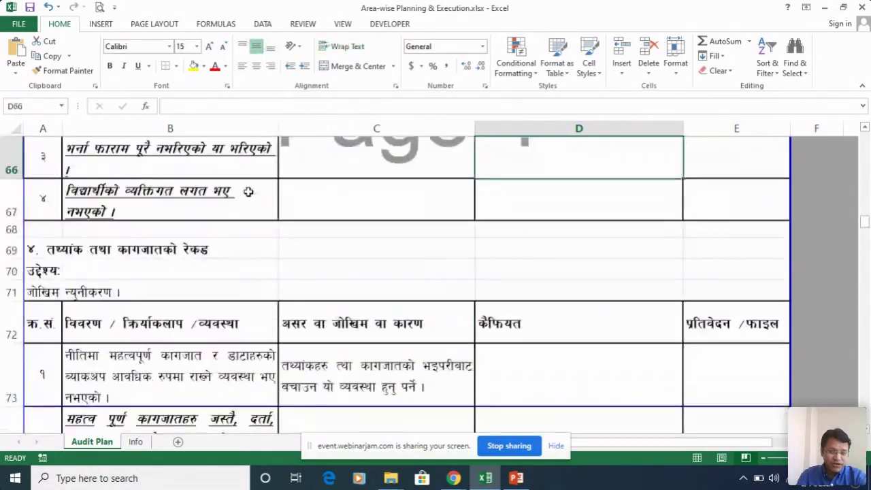
key("Down")
key("Down")
key("Down")
key("Down")
key("Down")
key("Down")
key("Down")
key("Down")
key("Down")
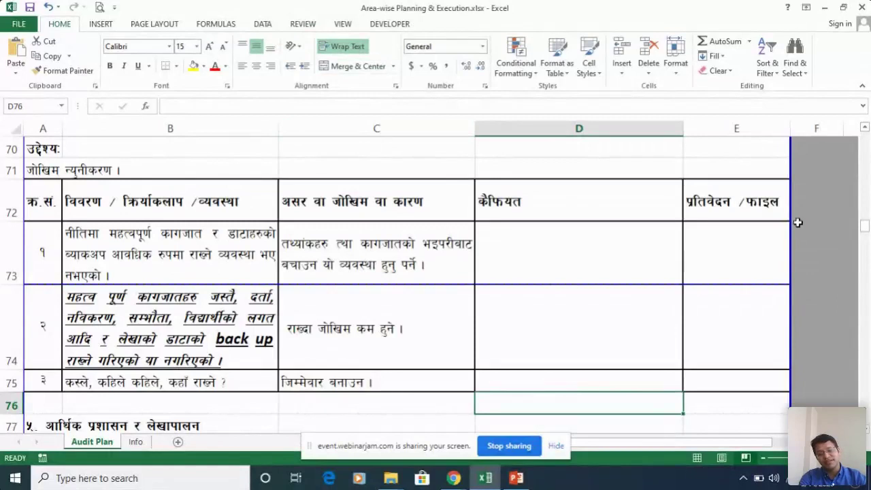
left_click(722, 248)
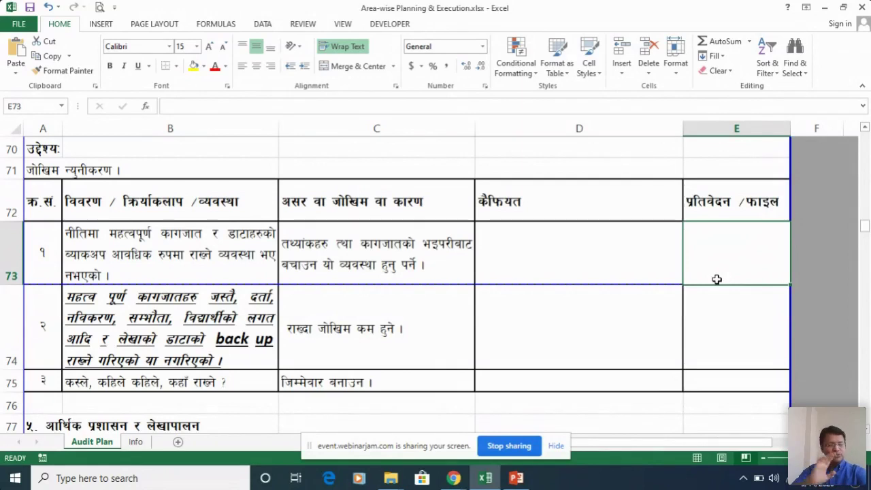
- Examine the financial administration and accounting section's heading, objective and first items in rows 77 to 82
key("Down")
key("Down")
key("Down")
key("Down")
key("Down")
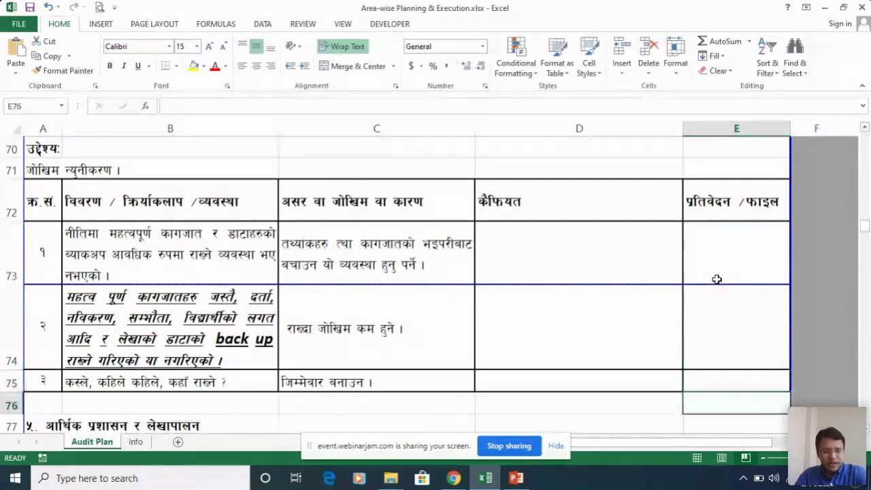
key("Down")
key("Down")
key("Down")
key("Down")
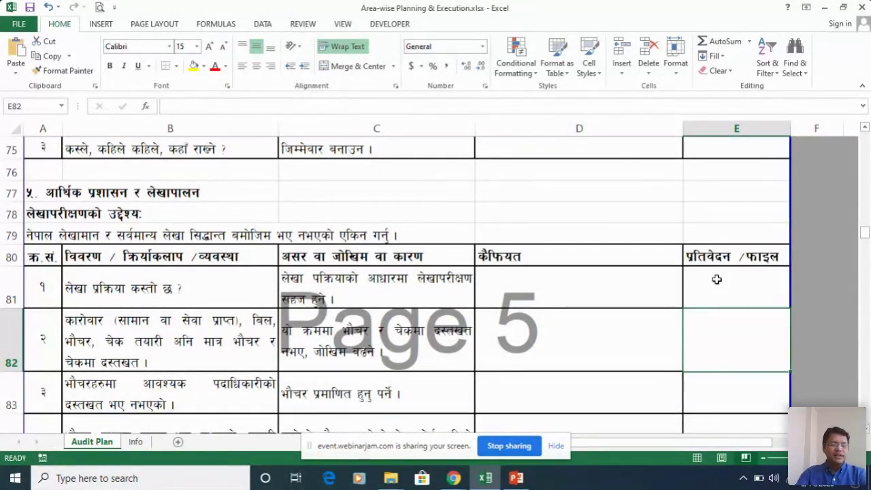
- Read the accounting items on vouchers, Chart of Accounts, accounting basis and software name in rows 82 to 88
left_click(182, 340)
key("Down")
key("Down")
key("Down")
key("Down")
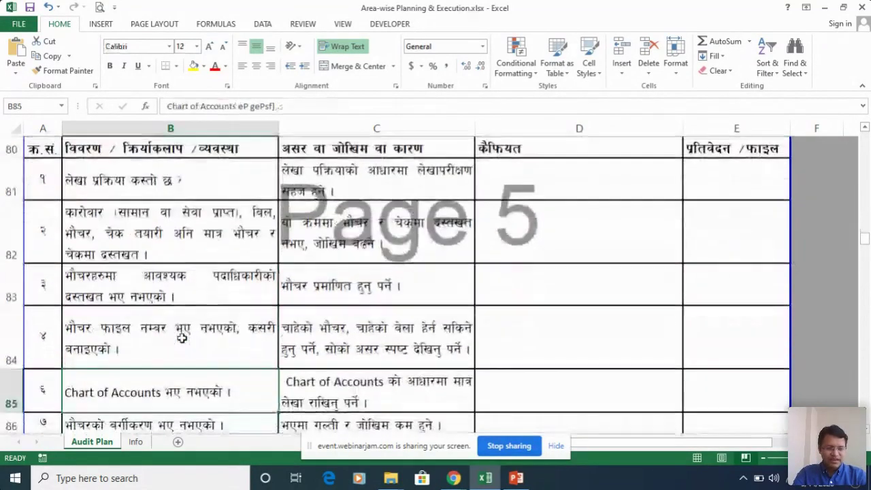
key("Down")
key("Down")
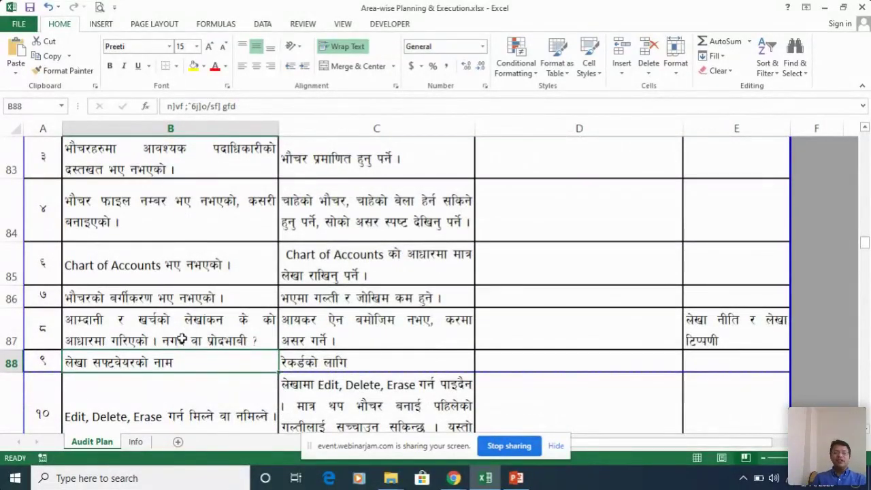
- Return to the start of the accounting section and examine the risk/reason heading C80 and accounting process item B81
left_click(184, 307)
key("Up")
key("Up")
key("Up")
key("Up")
key("Up")
key("Up")
key("Up")
key("Up")
key("Up")
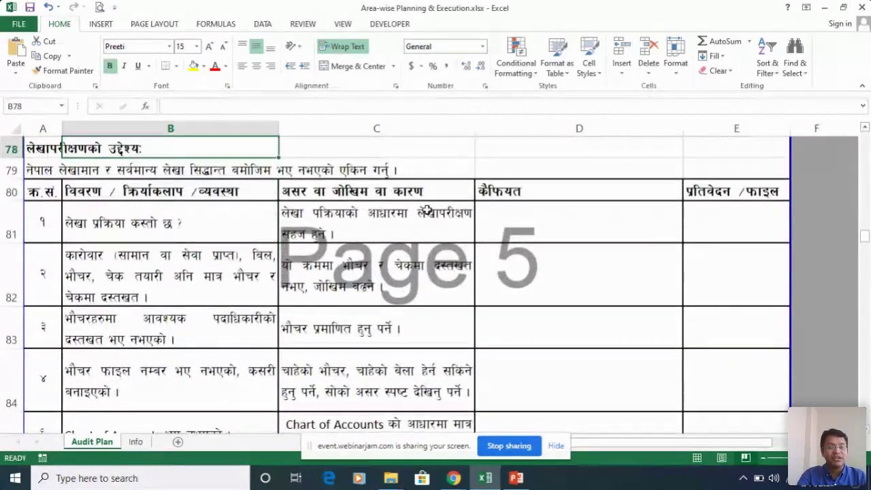
left_click(352, 192)
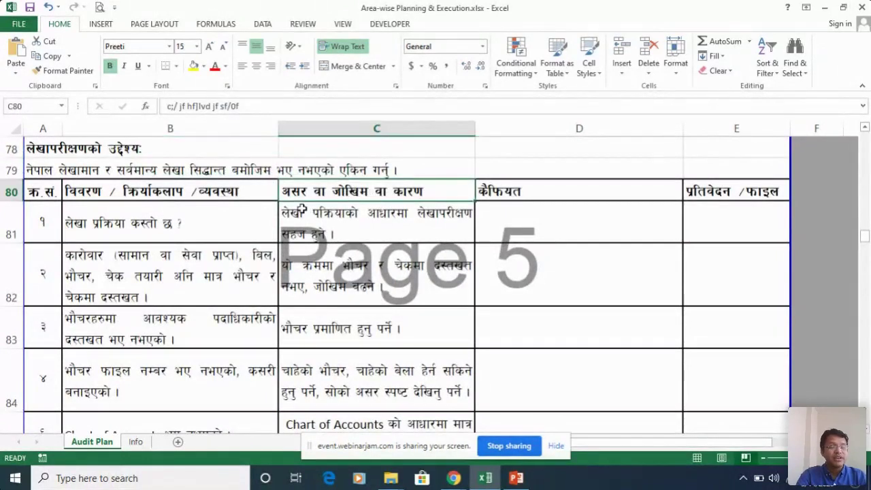
left_click(161, 232)
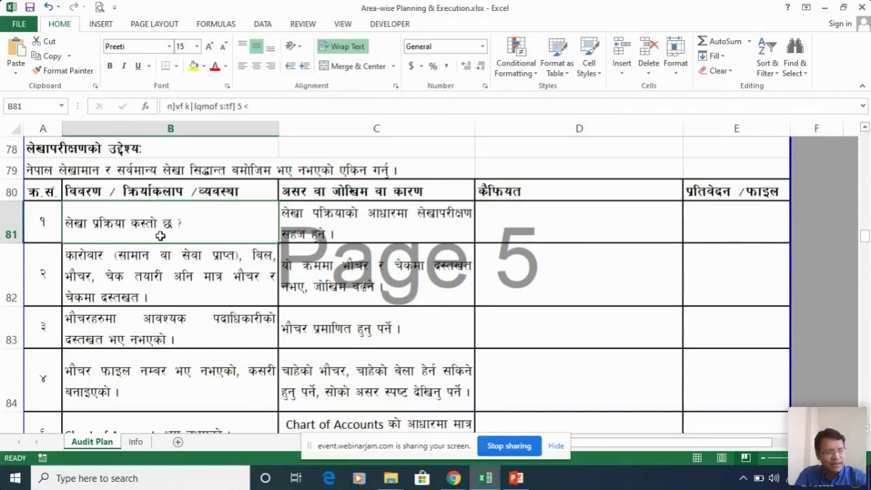
- Read the accounting items on voucher signatures, voucher file numbers, Chart of Accounts and accounting basis from B83 to B87
left_click(151, 318)
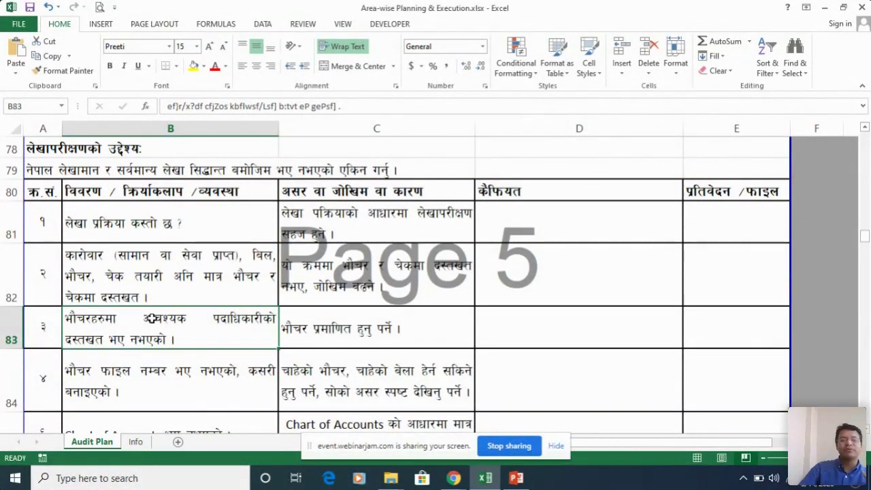
key("Down")
key("Down")
key("Down")
key("Down")
key("Down")
key("Down")
key("Down")
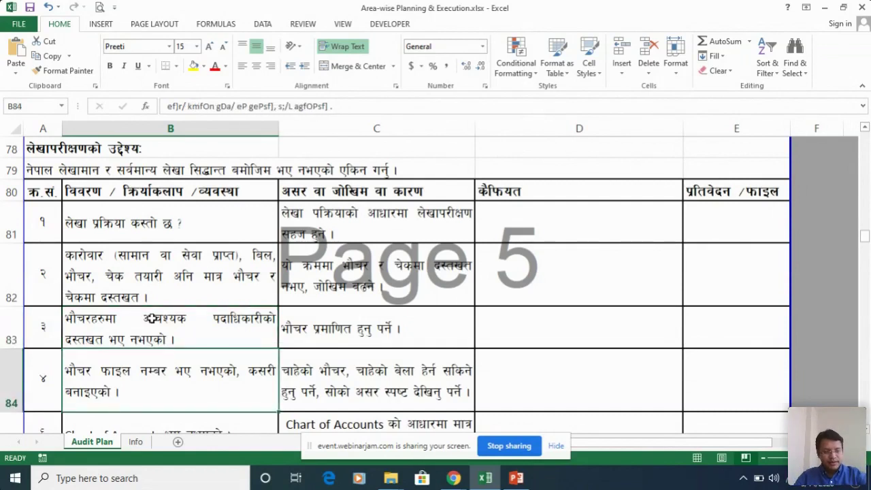
key("Up")
key("Up")
key("Up")
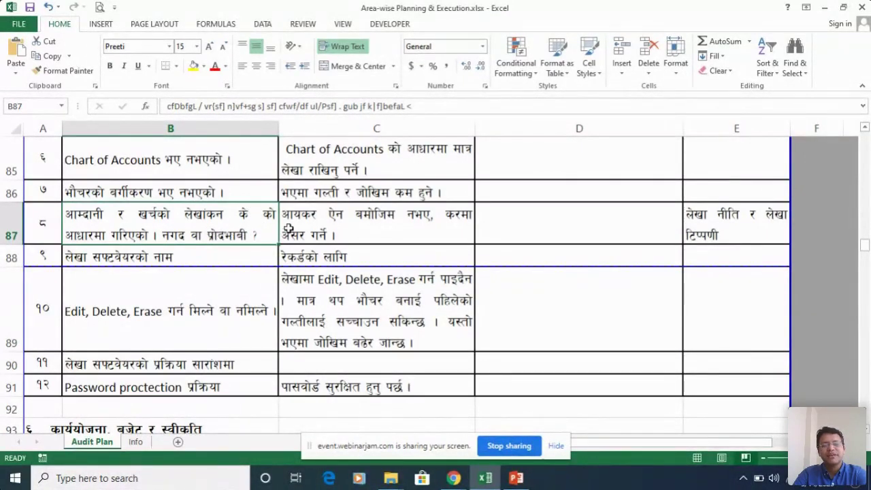
- Enter "Accural" as the remark in D87 for the income and expense accounting basis item
left_click(383, 216)
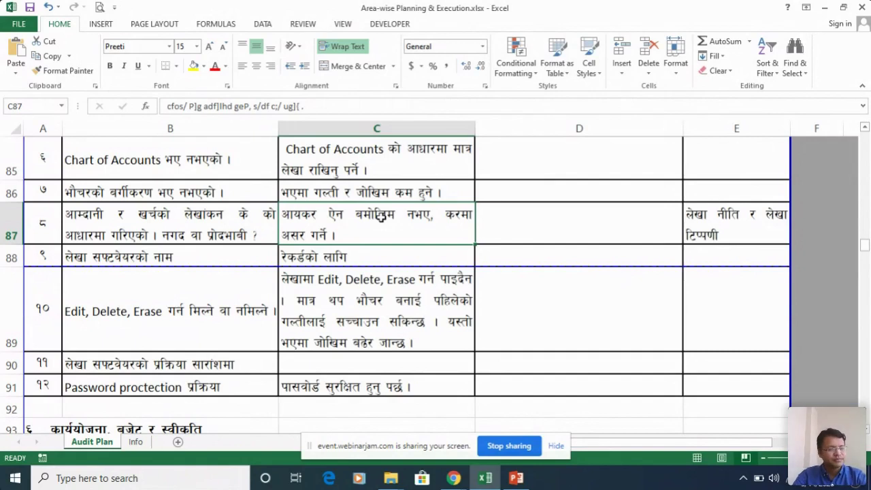
left_click(527, 220)
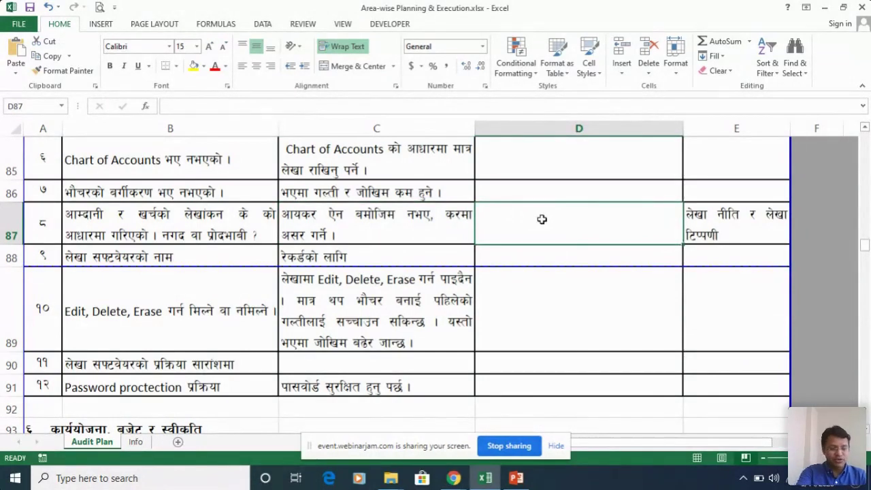
type("Accural")
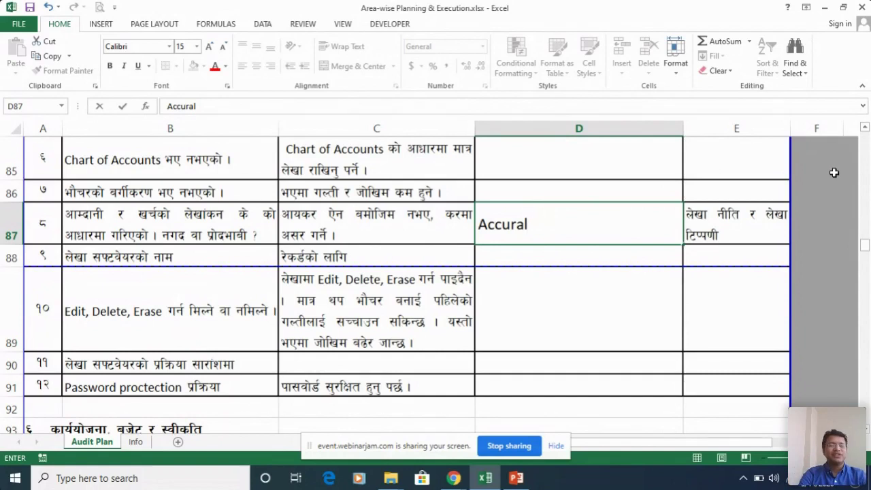
- Highlight the accounting policy and notes reference in report/file cell E87 with yellow fill
left_click(718, 233)
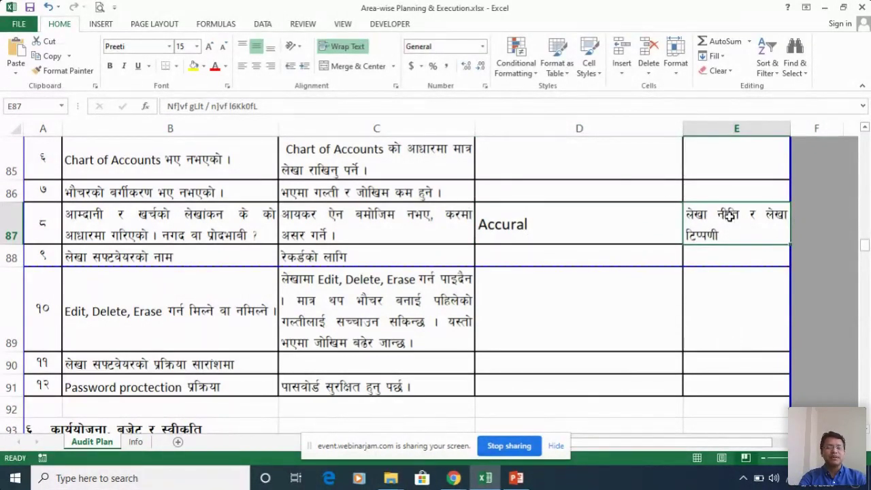
left_click(738, 259)
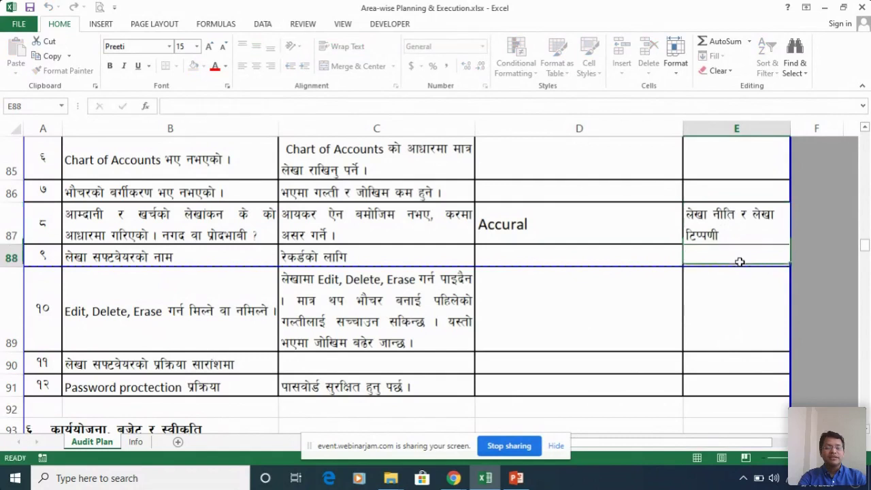
left_click(702, 217)
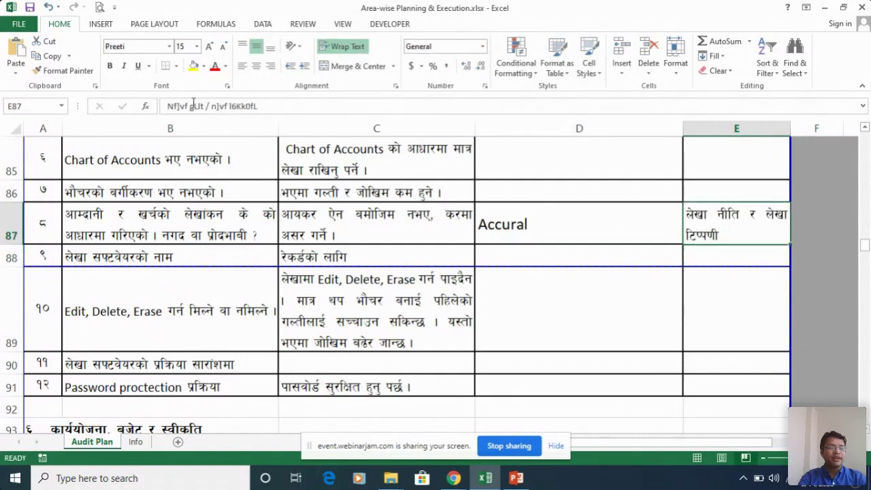
left_click(195, 66)
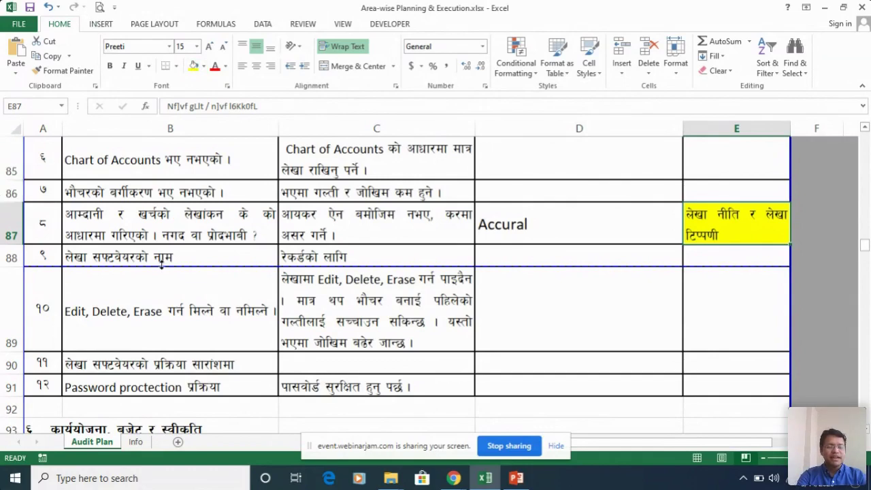
- Return to the first accounting item in row 81 and review the process and voucher items through row 84 again
key("Up")
key("Up")
key("Up")
key("Up")
key("Up")
key("Up")
key("Up")
key("Up")
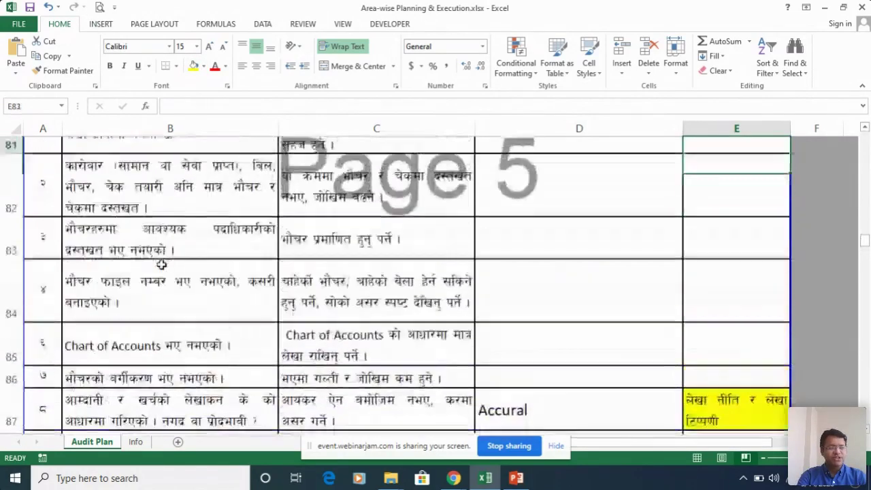
key("Down")
key("Down")
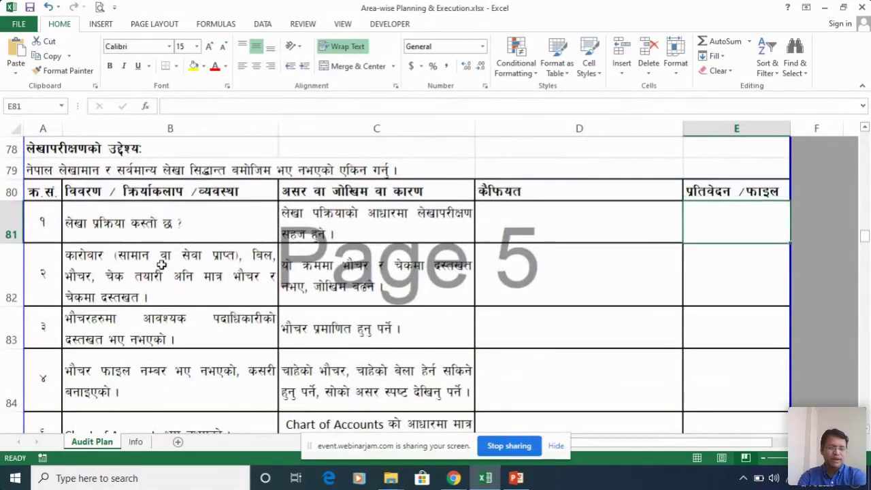
key("Down")
key("Down")
key("Down")
key("Down")
key("Down")
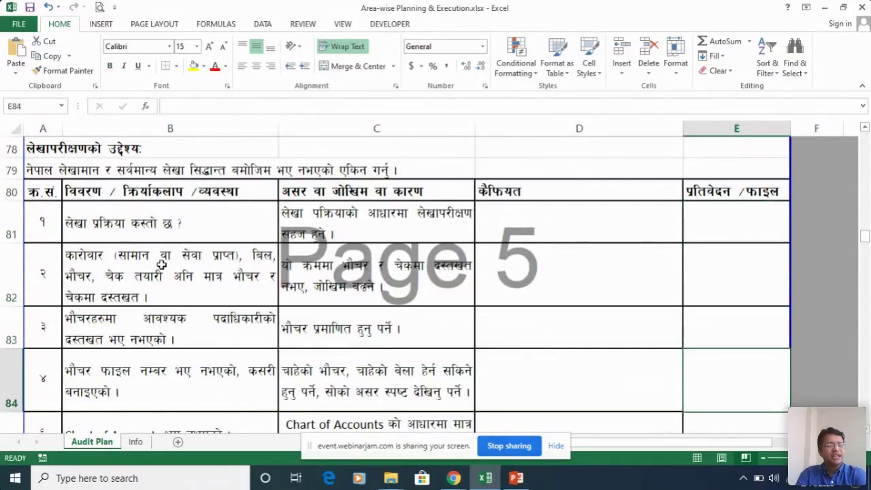
- Examine the accounting software items in rows 88 to 91, including the Edit, Delete, Erase item B89
key("Down")
key("Down")
key("Down")
key("Down")
key("Down")
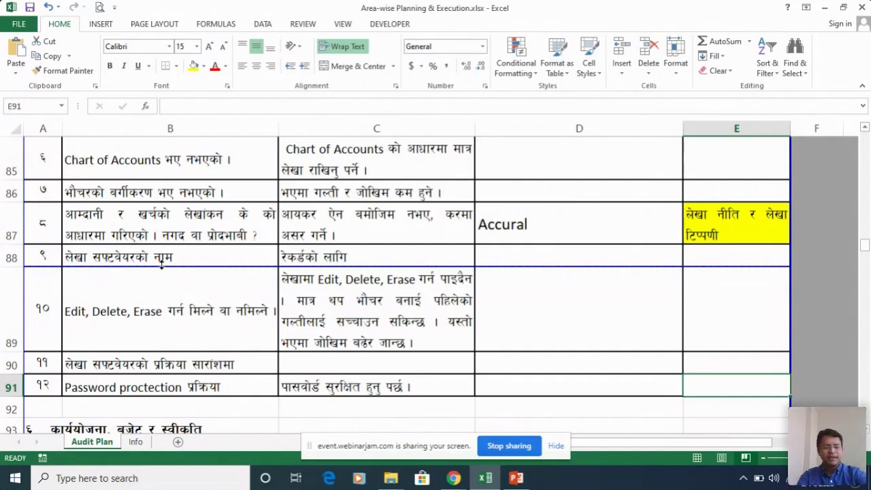
left_click(170, 306)
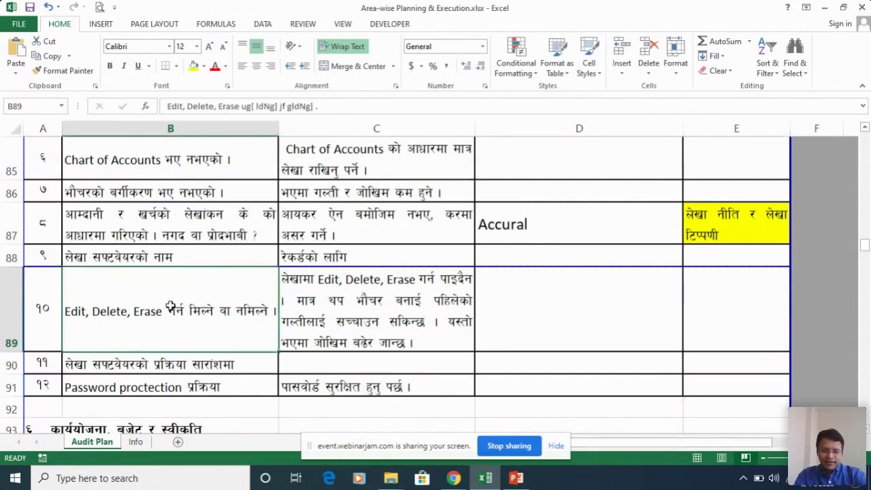
- Examine the work plan, budget and approval section's heading, objective and first items in rows 93 to 98
key("Down")
key("Down")
key("Down")
key("Down")
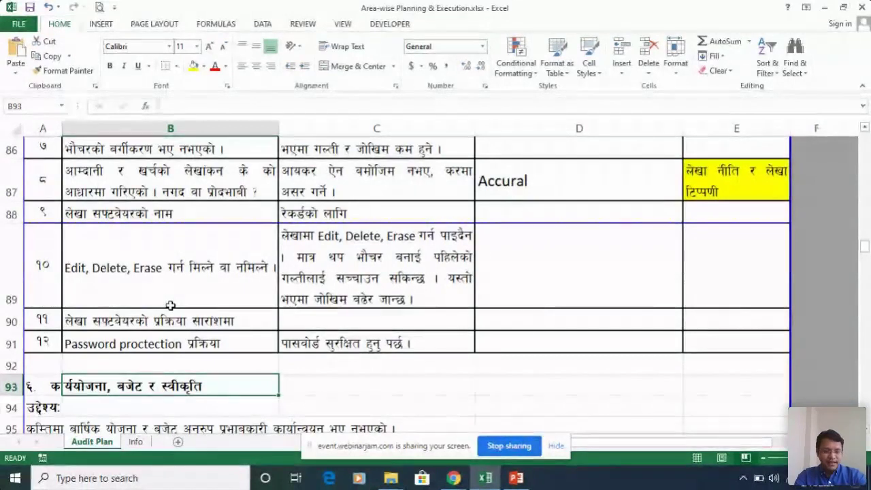
key("Down")
key("Down")
key("Down")
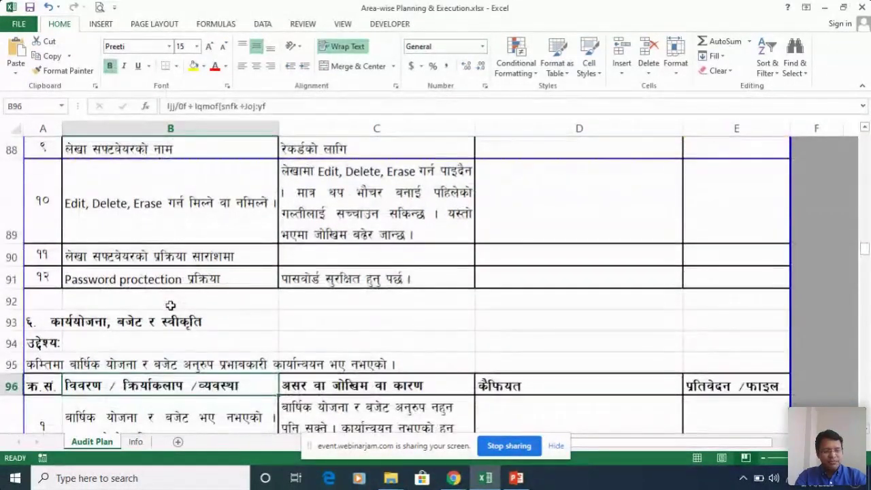
left_click(456, 328)
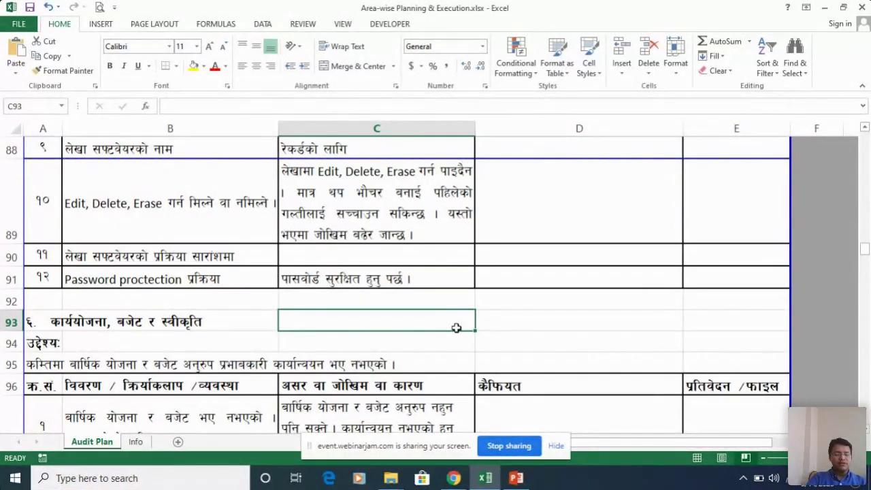
key("Down")
key("Down")
key("Down")
key("Down")
key("Down")
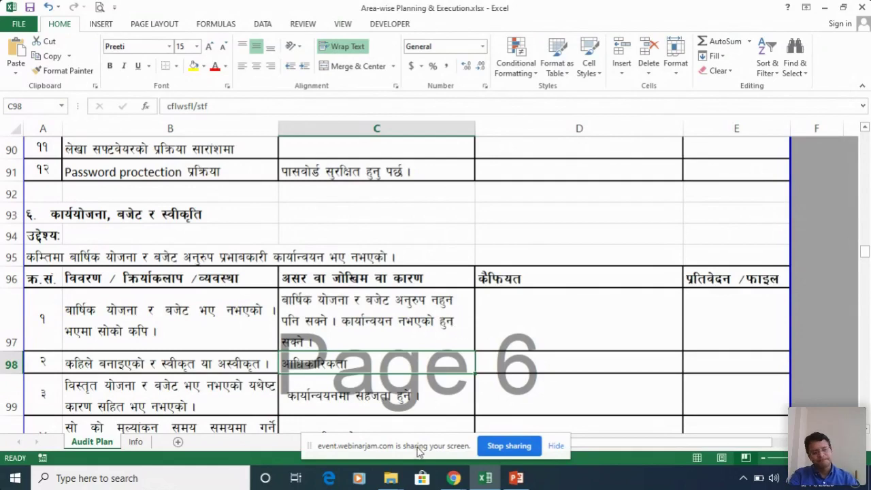
- Read the annual plan, budget, evaluation and strategic plan items with their risks in rows 97 to 101
left_click(427, 345)
key("Down")
key("Down")
key("Down")
key("Down")
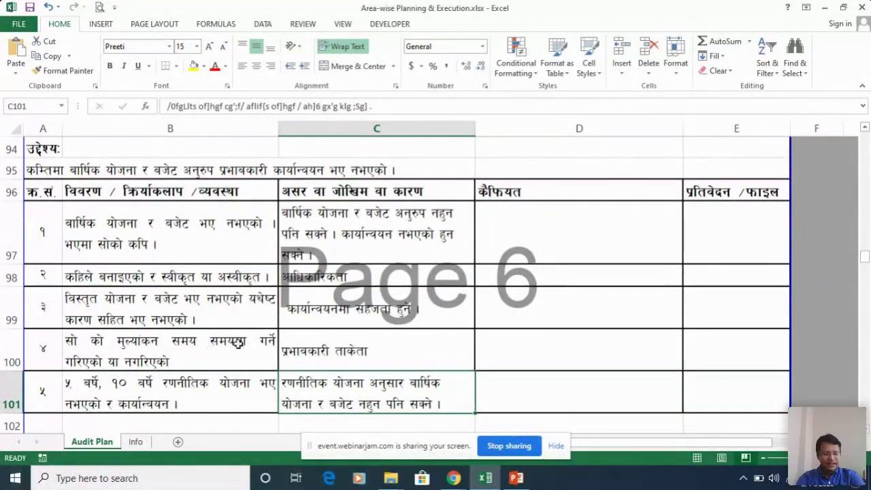
left_click(339, 354)
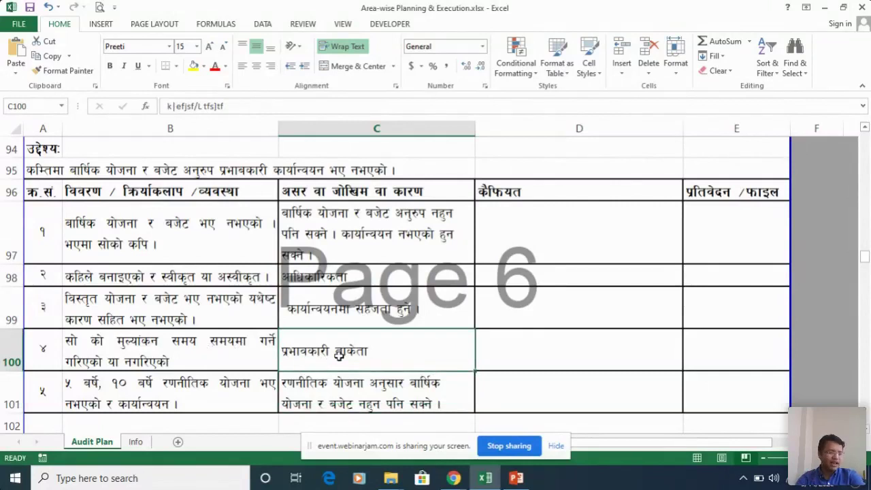
- Examine the opening balance and previous year's audit report section's heading, objective and items in rows 103 to 109
key("Down")
key("Down")
key("Down")
key("Down")
key("Down")
key("Down")
key("Down")
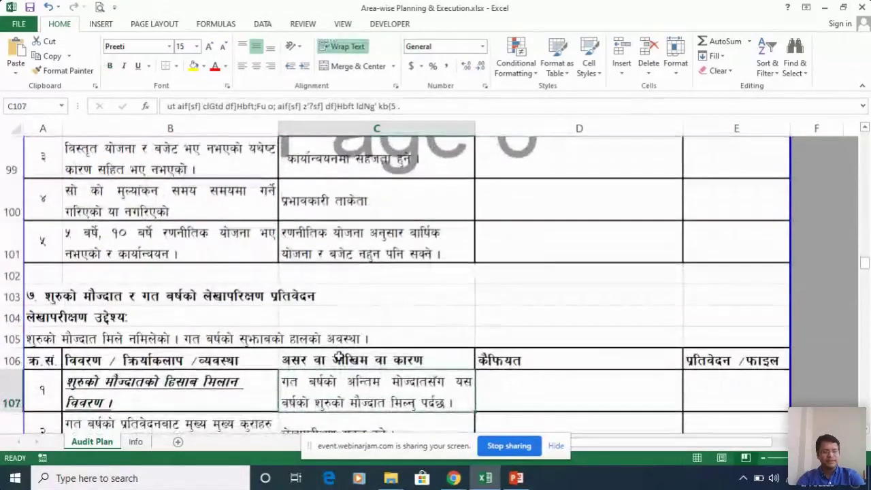
key("Down")
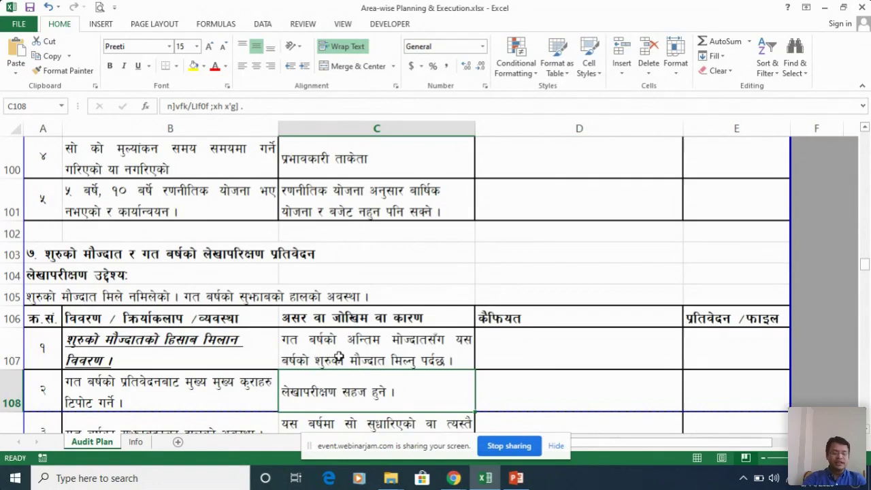
key("Down")
key("Down")
key("Down")
key("Down")
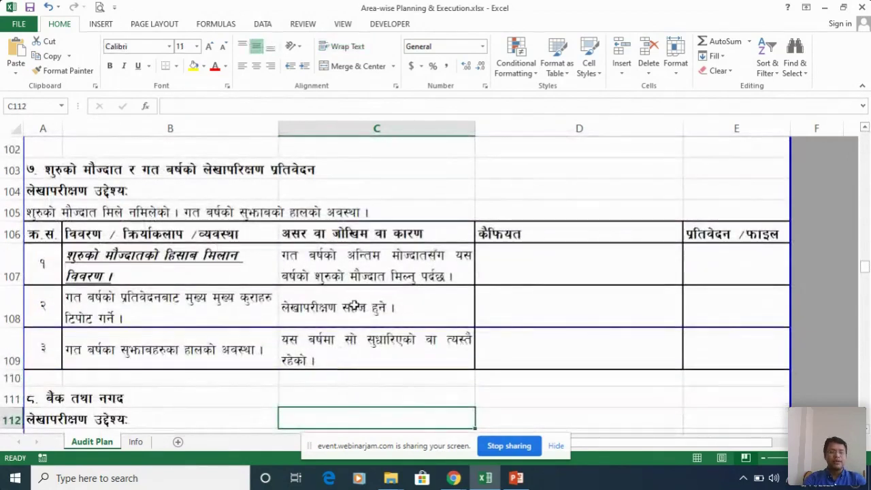
- Go through the risk/reason cells C107 to C109 on opening balances, previous report notes and prior-year suggestions
left_click(345, 271)
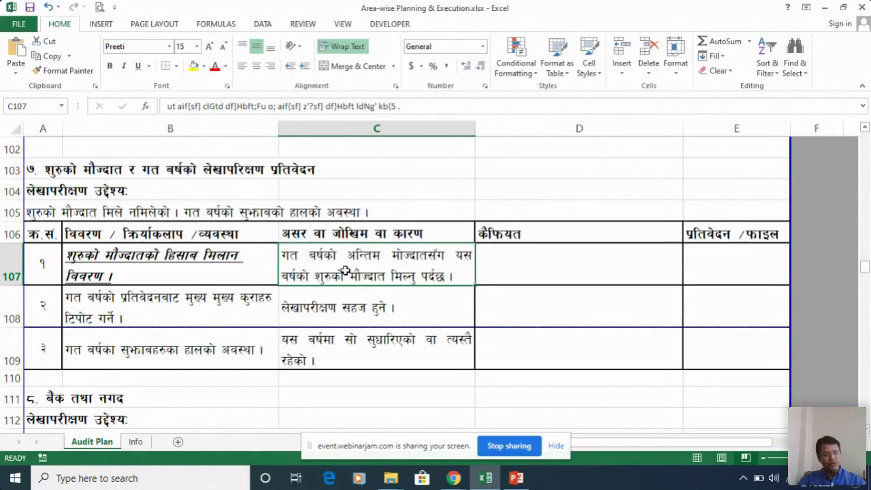
key("Down")
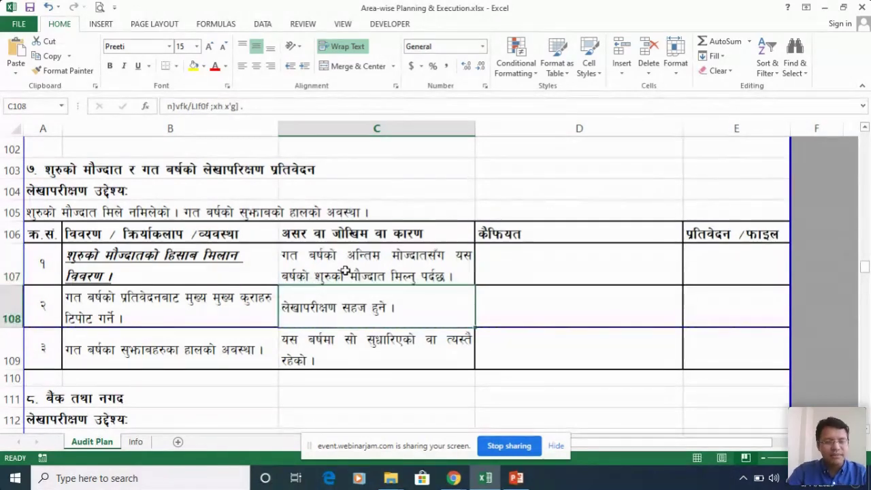
key("Up")
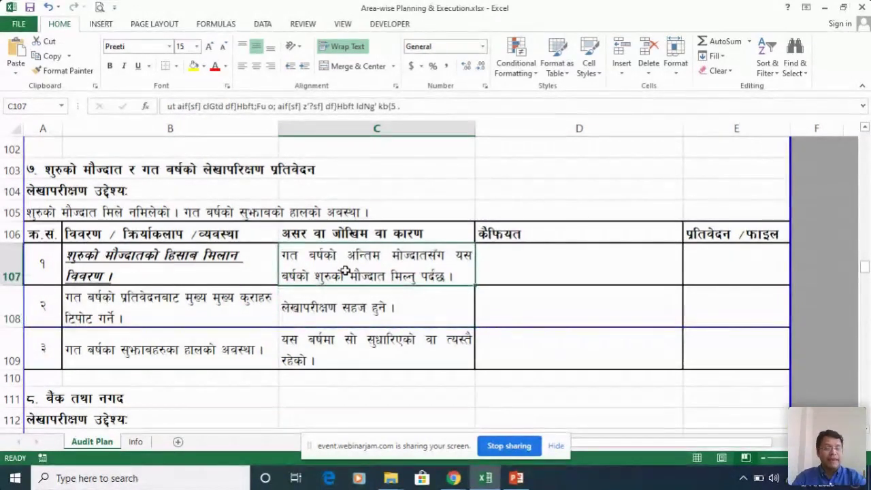
key("Down")
key("Down")
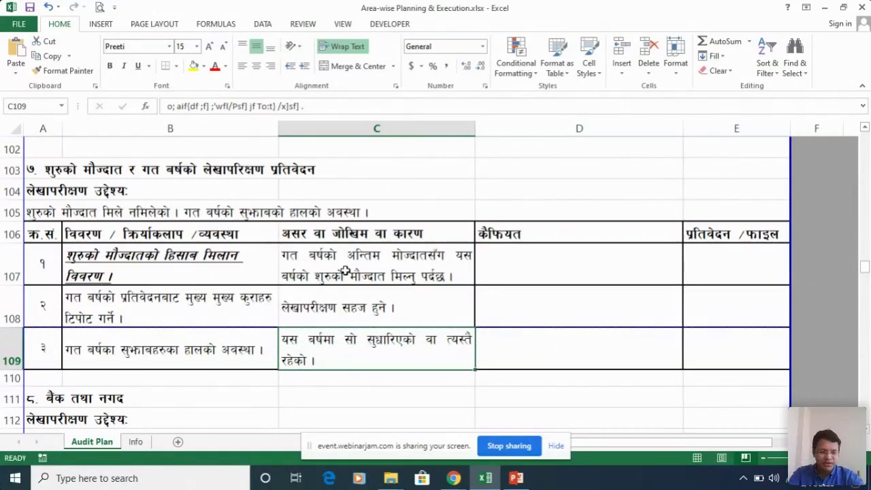
key("Down")
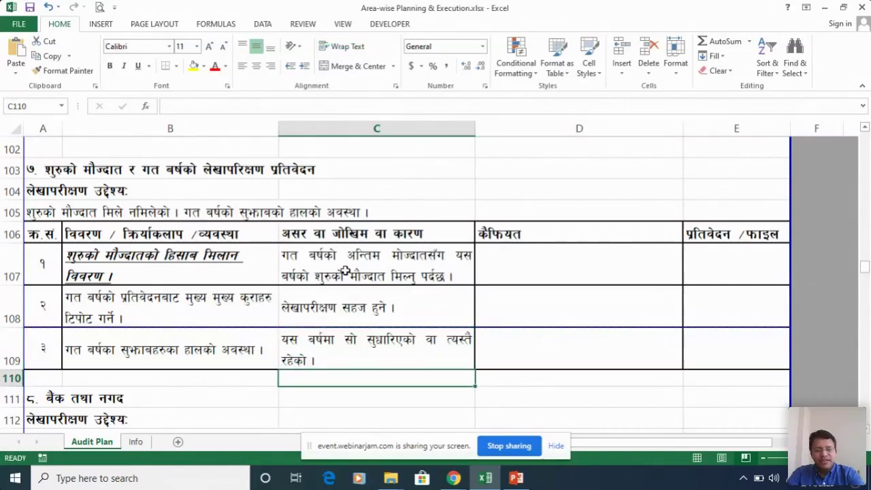
- Examine the bank and cash section's heading, objective and first items on bank reconciliation and cheques in rows 111 to 117
key("Down")
key("Down")
key("Down")
key("Down")
key("Down")
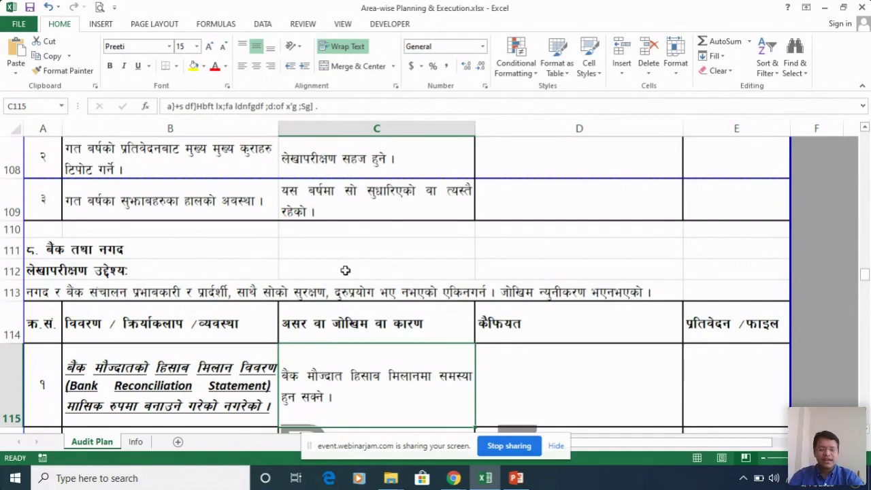
key("Down")
key("Down")
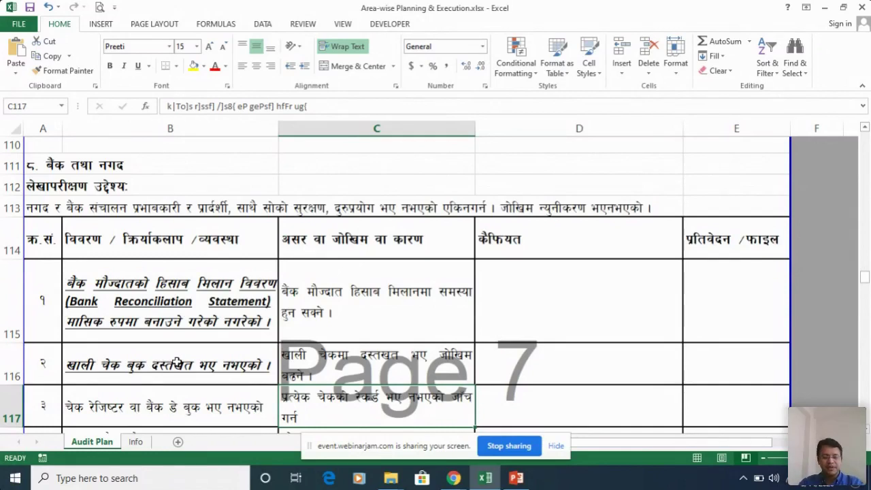
- Read the cheque register, bank balance certificate, bank statement and petty cash fund items in rows 117 to 120
scroll(175, 364, "down", 1)
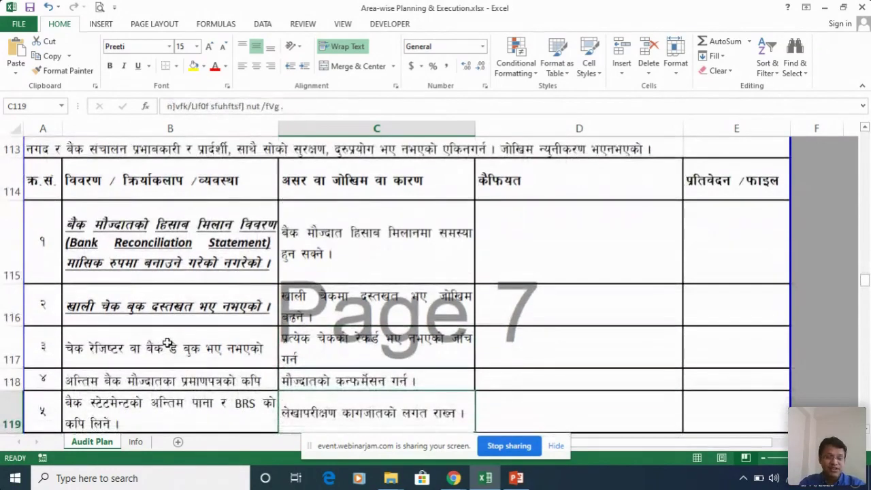
left_click(168, 343)
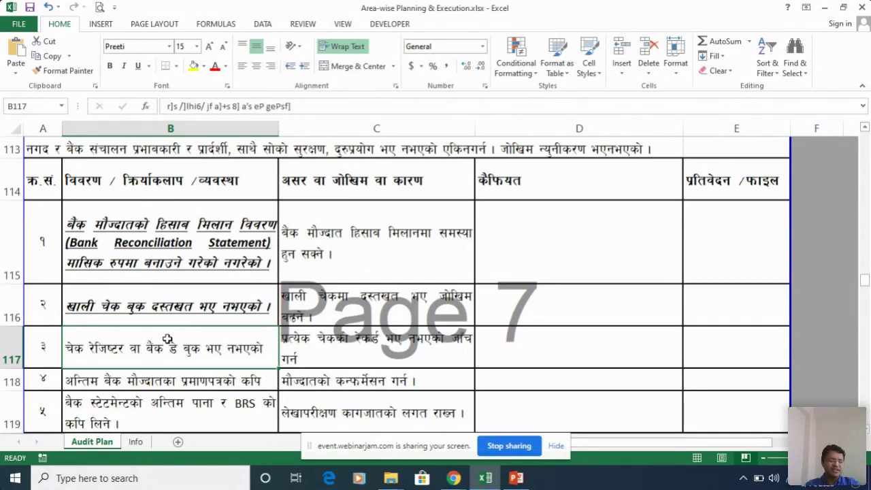
key("Down")
key("Down")
key("Down")
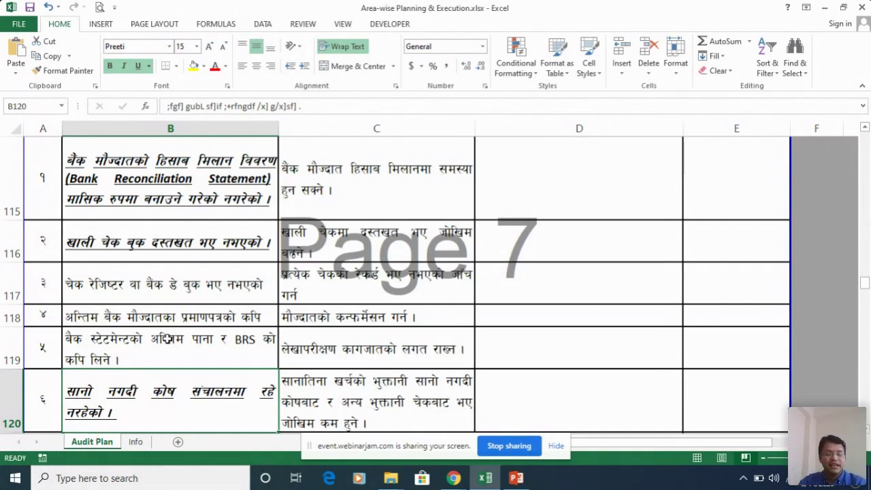
left_click(321, 351)
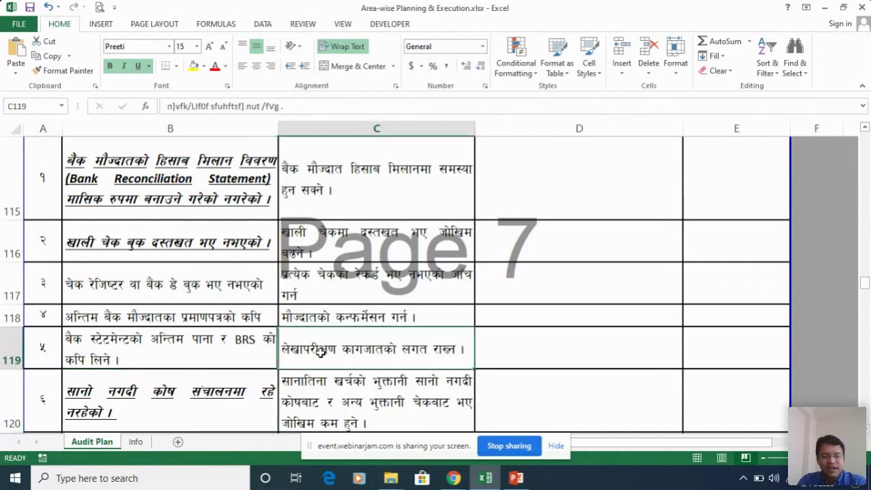
- Read the petty cash, payments above Rs 50,000, foreign currency and bank account operation items in rows 120 to 123
key("Down")
scroll(321, 352, "down", 1)
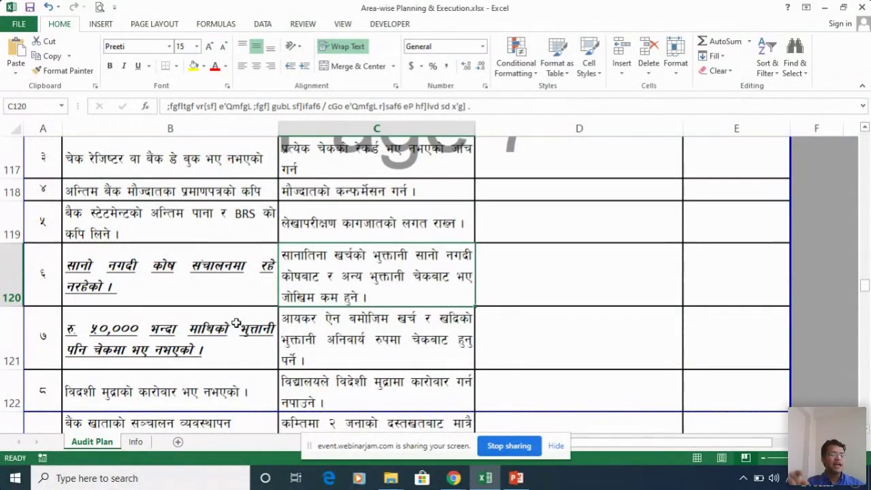
left_click(363, 358)
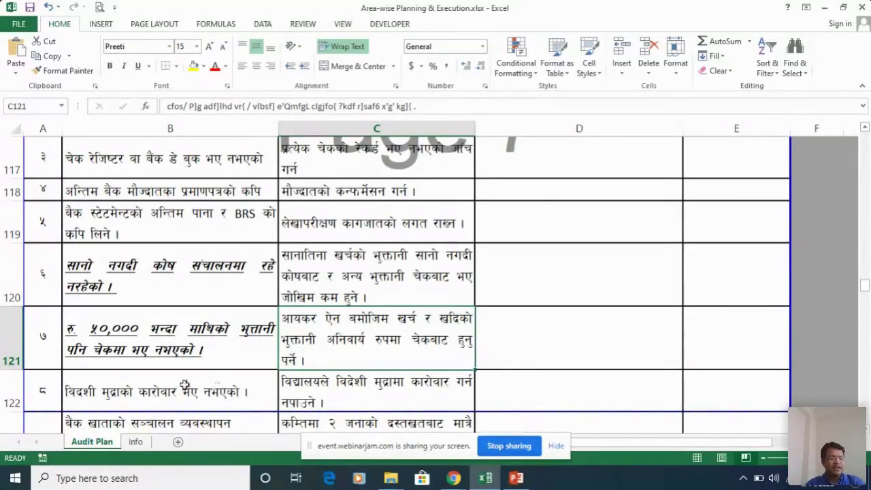
left_click(160, 383)
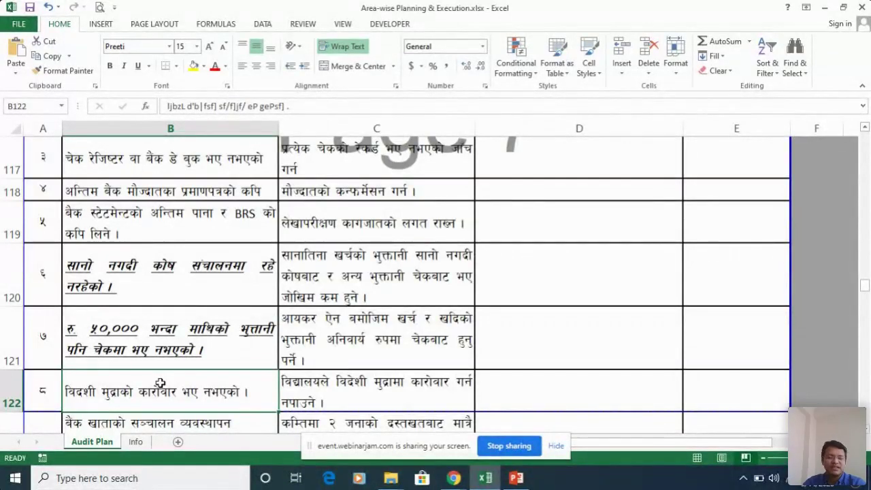
key("Down")
key("Down")
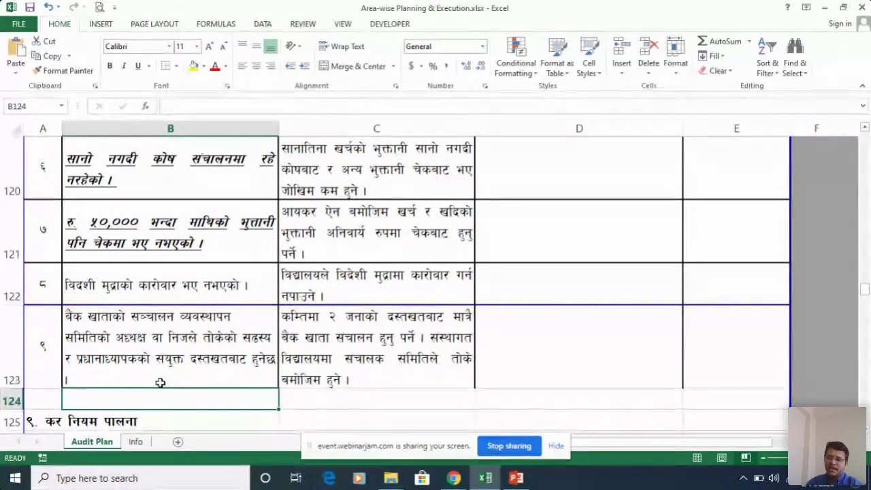
- Review the bank and cash section again, back to its objective in row 113 and down through its last item in row 123
key("Up")
key("Up")
key("Up")
key("Up")
key("Up")
key("Up")
key("Up")
key("Up")
key("Up")
key("Up")
key("Up")
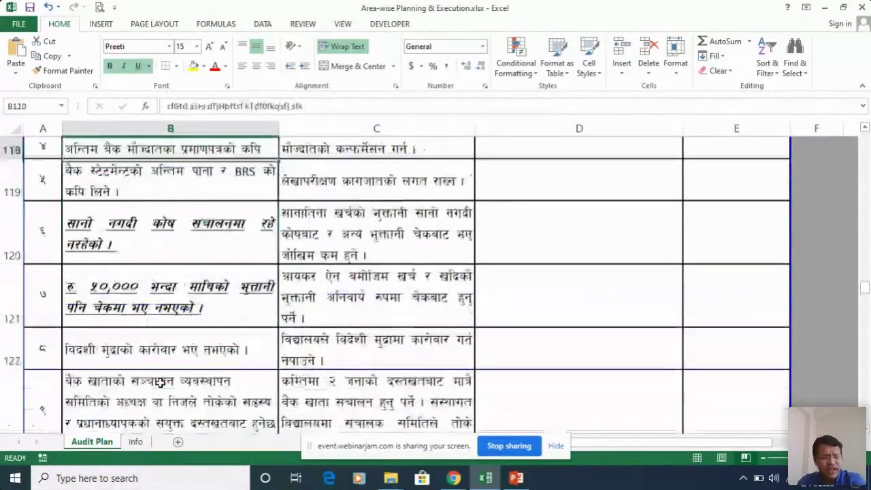
key("Up")
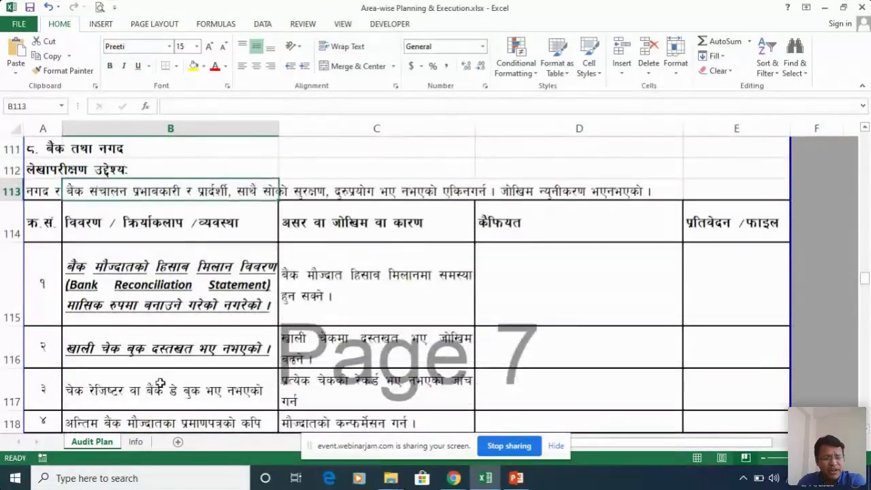
key("Down")
key("Down")
key("Down")
key("Down")
key("Down")
key("Down")
key("Down")
key("Down")
key("Down")
key("Down")
key("Down")
key("Down")
key("Down")
key("Down")
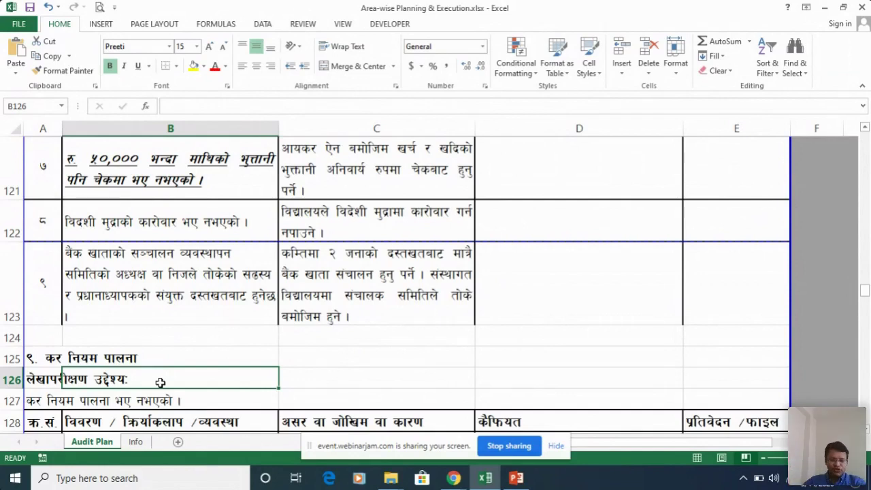
- Examine the tax compliance section's heading, objective and items on tax clearance, tax deduction and tax returns from row 125 to row 133
key("Up")
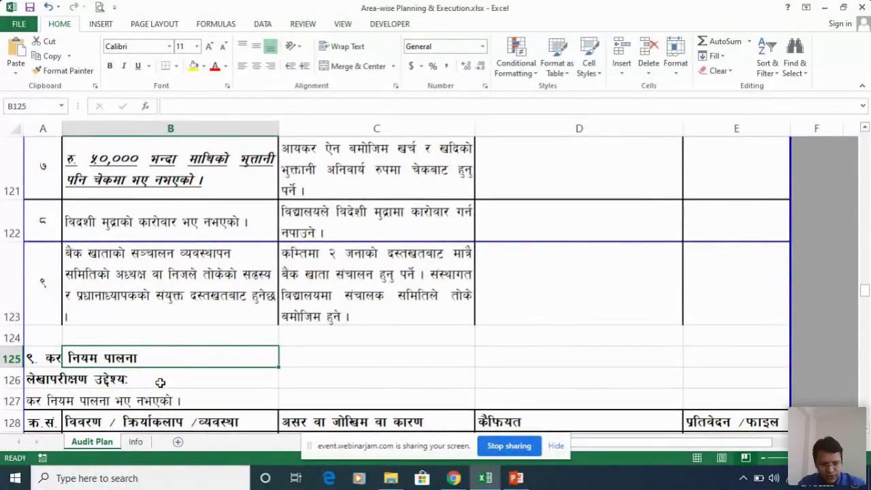
key("Left")
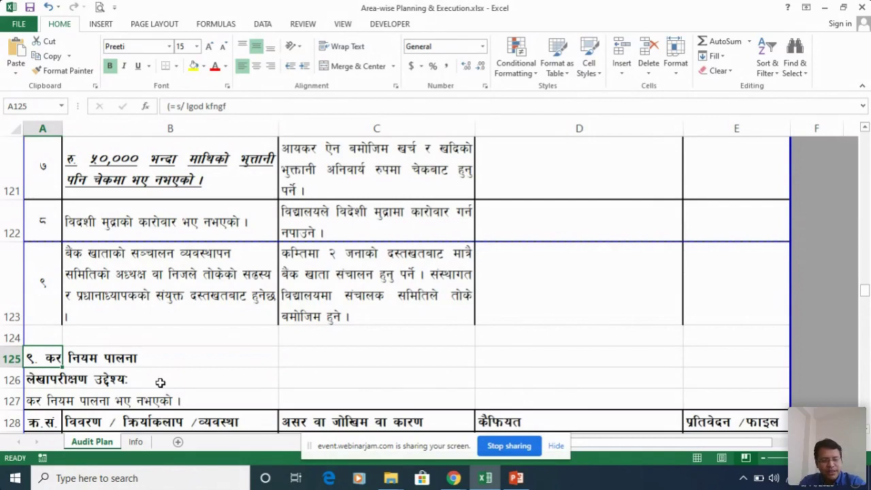
key("Down")
key("Down")
key("Down")
key("Down")
key("Down")
key("Down")
key("Down")
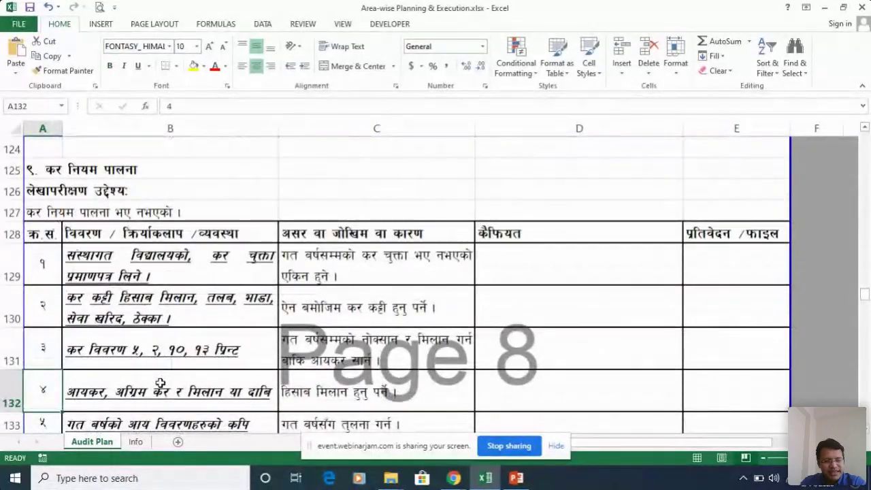
key("Down")
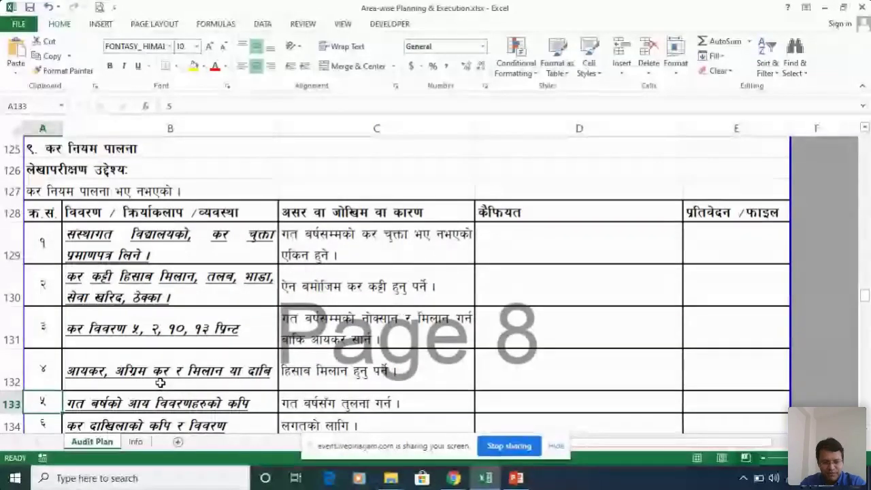
- Read the remaining tax compliance items on tax filing copies, timely filing and transactions above 1 lakh in rows 134 to 136
key("Down")
key("Down")
key("Down")
key("Down")
key("Down")
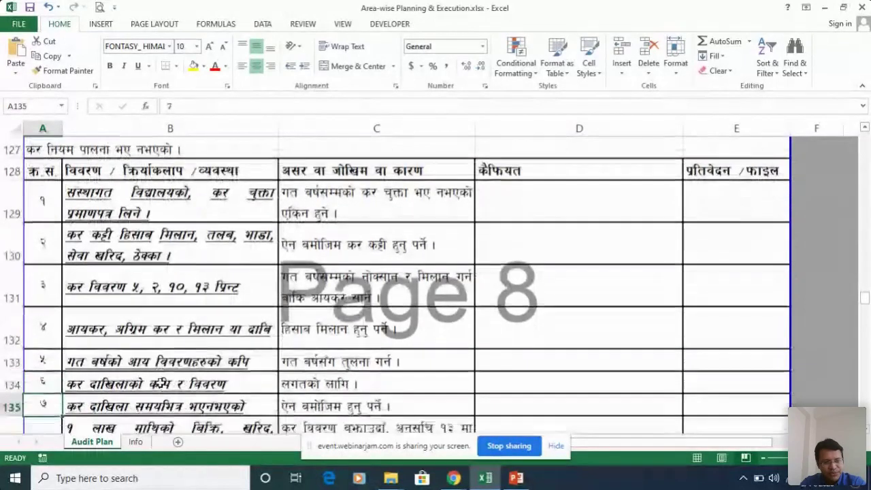
key("Down")
key("Down")
key("Down")
key("Down")
- Examine the income section's heading and objective, the accounting basis item with its accounting policy file reference, and the budget grant item
key("Down")
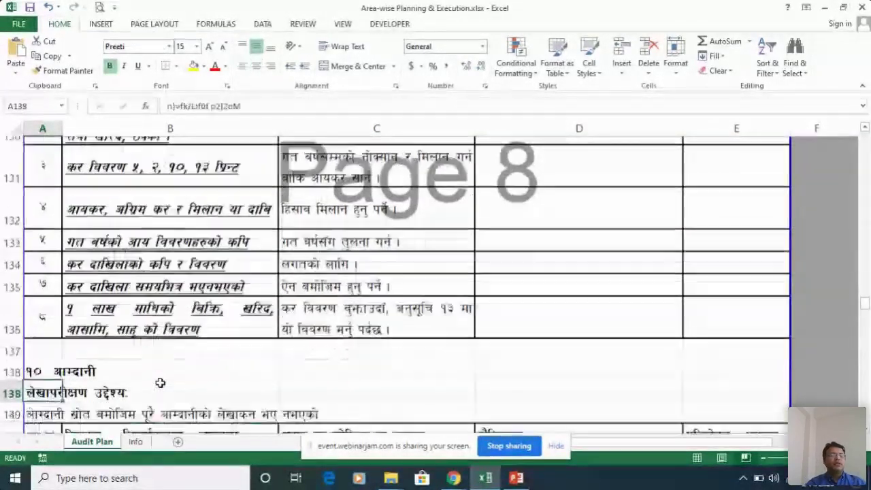
key("Down")
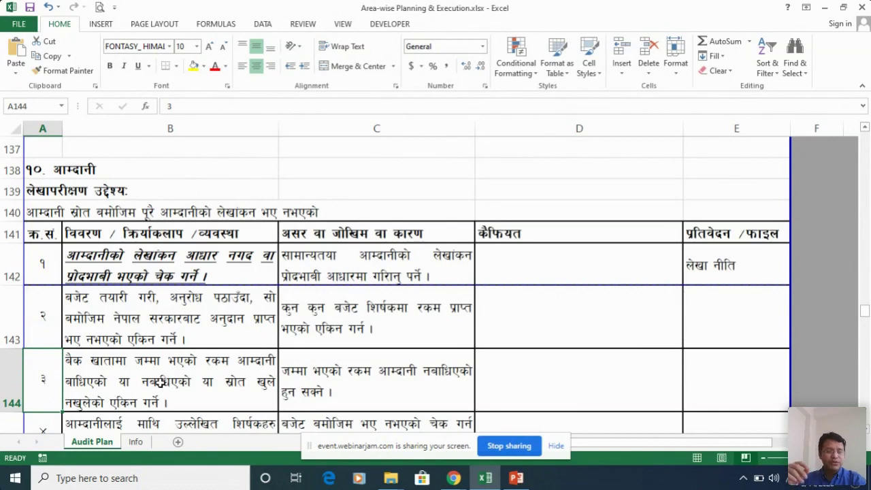
left_click(741, 264)
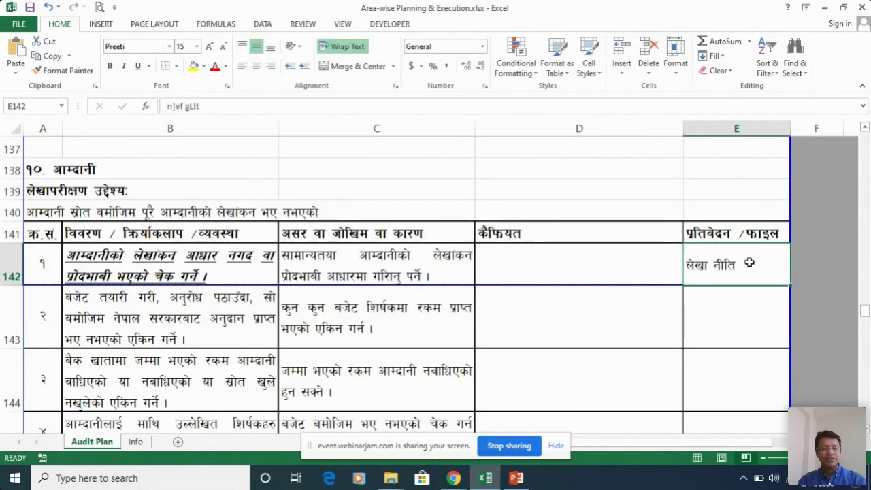
left_click(529, 259)
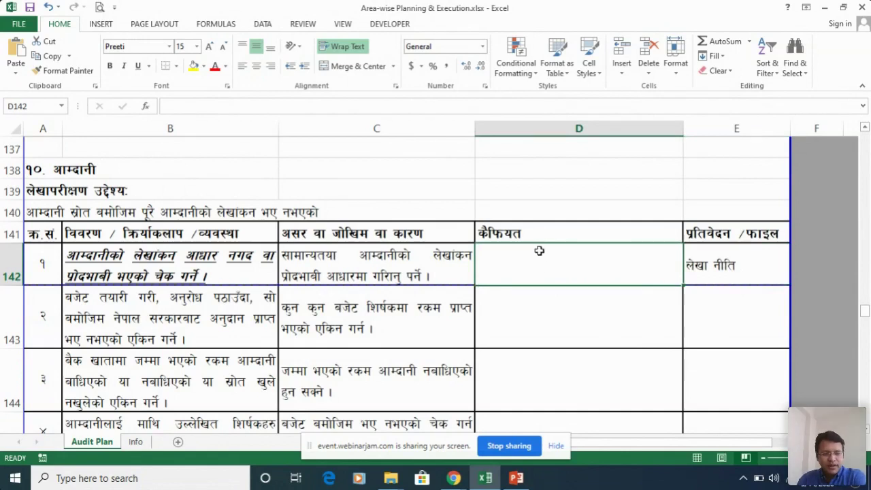
left_click(117, 313)
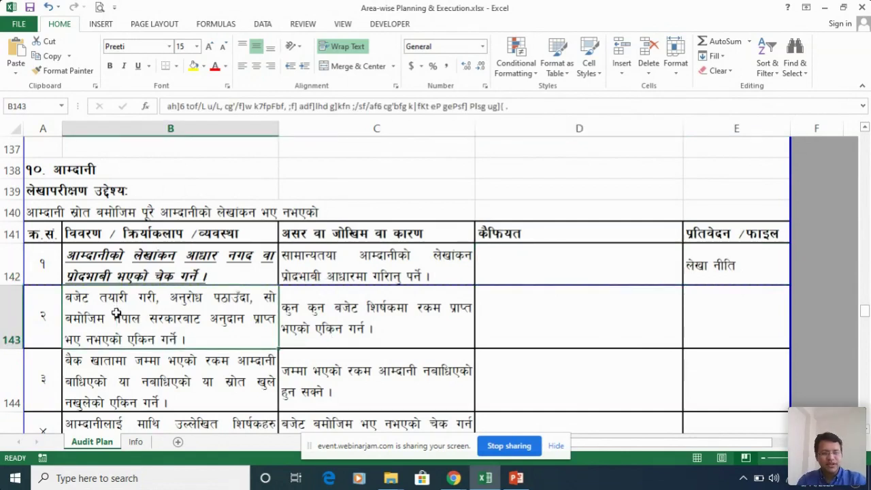
- Skim the income items on bank deposits, income headings and fee rates, and return to the section's objective in row 139
key("Down")
scroll(117, 314, "down", 2)
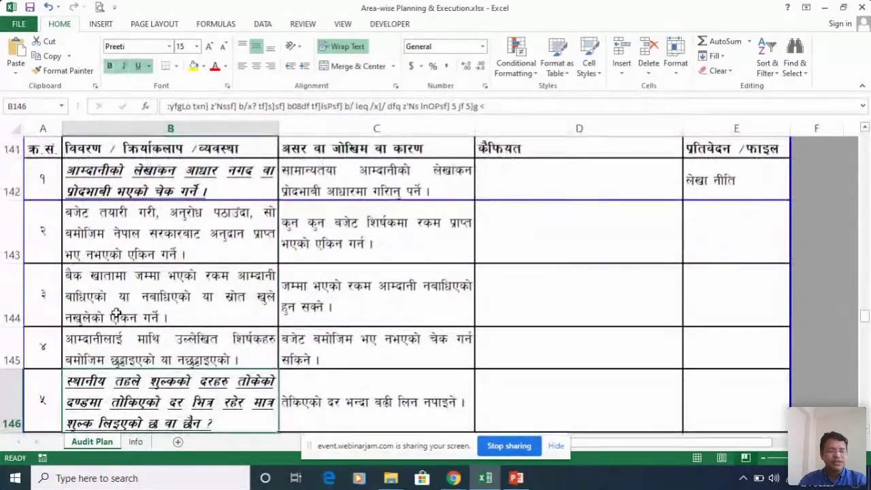
key("Down")
key("Up")
key("Up")
key("Up")
key("Up")
key("Up")
key("Up")
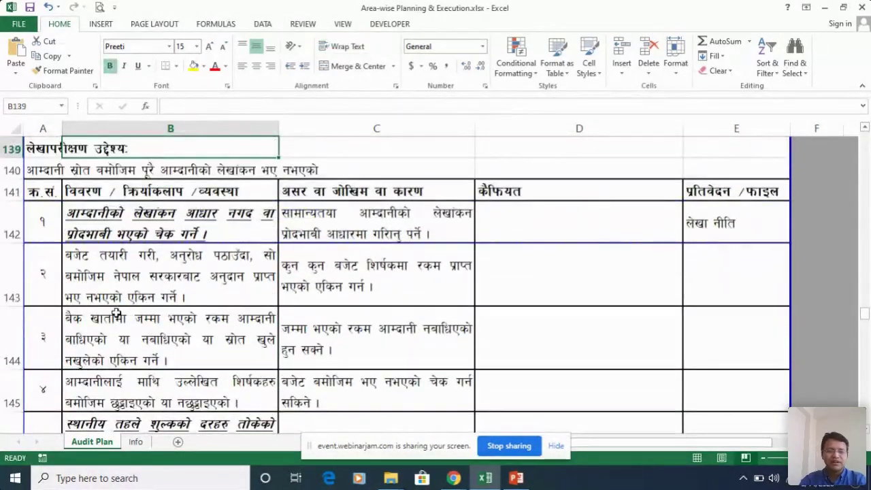
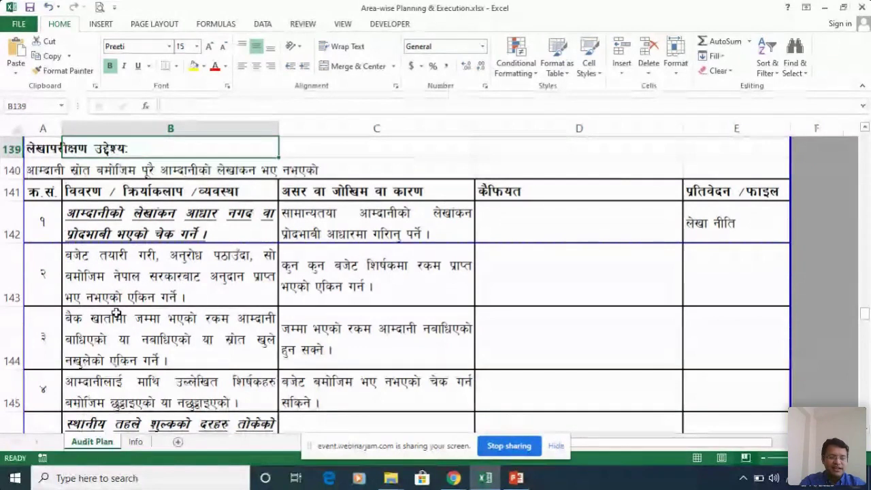
- Read the income items on deposits, income headings, locally set fee rates and unlawful fees in rows 144 to 147
left_click(179, 341)
key("Down")
key("Down")
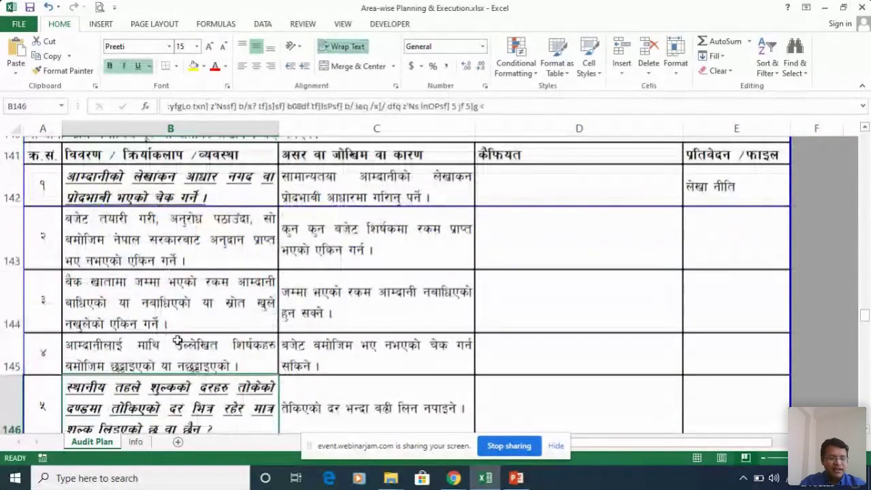
scroll(178, 340, "down", 1)
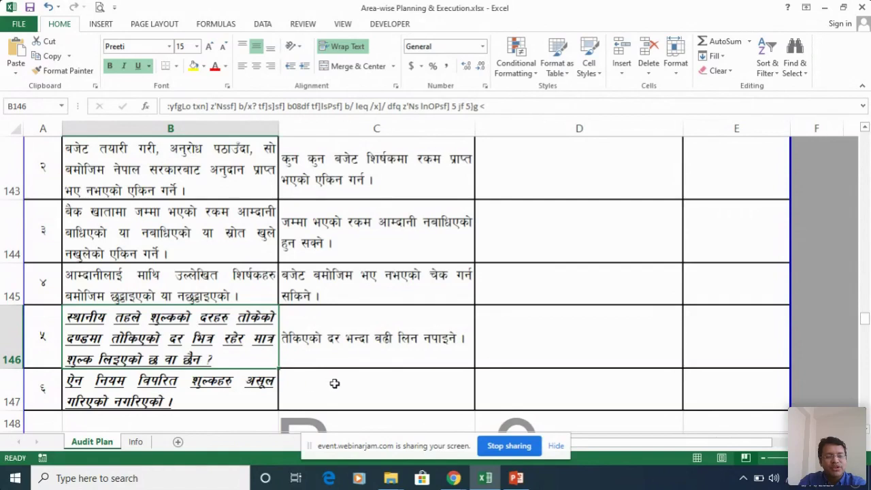
left_click(383, 383)
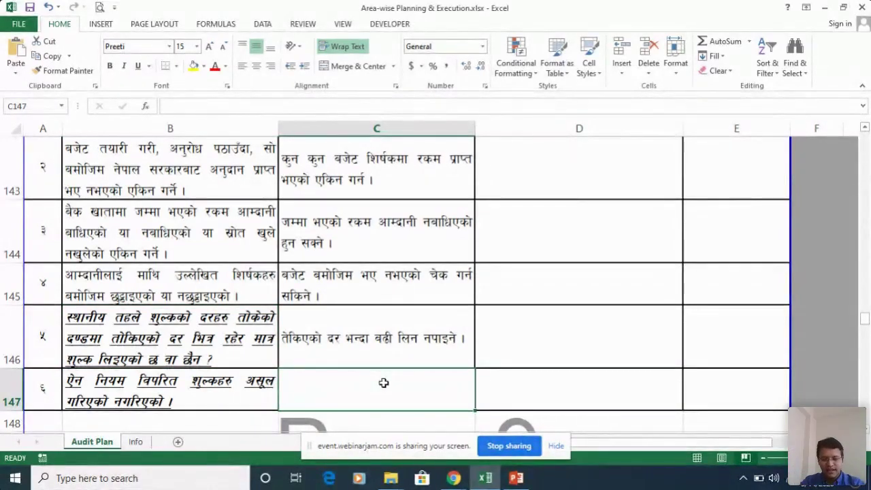
- Examine the expense section's heading, objectives and first item on original VAT or PAN bills in rows 149 to 154
key("Down")
key("Down")
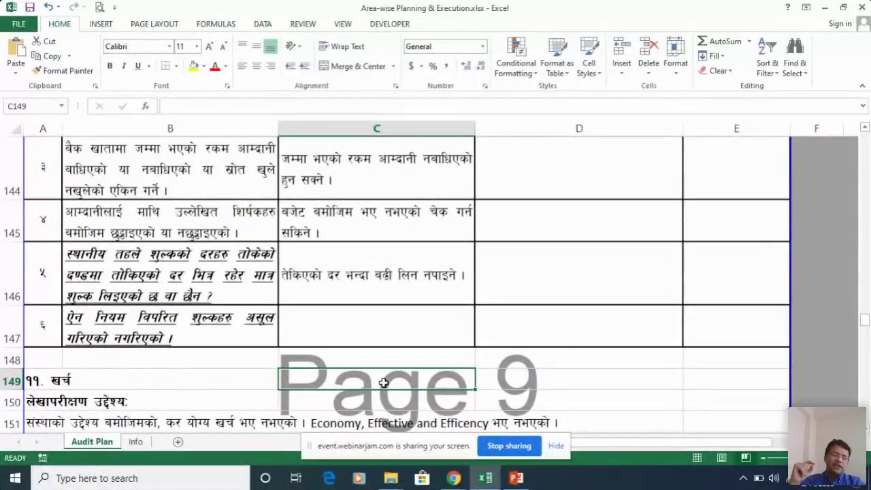
left_click(116, 393)
key("Down")
key("Down")
key("Down")
key("Down")
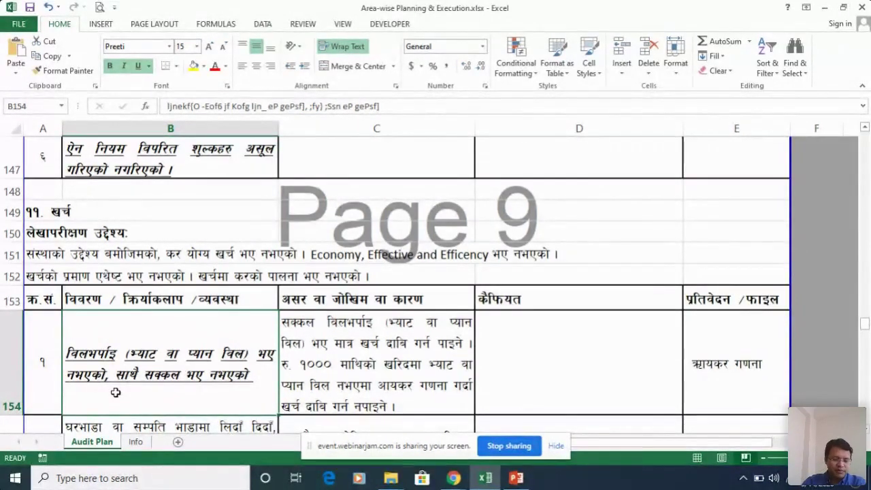
- Read the expense items on rental and service agreements, tax deduction, original bills and bills in the institution's name in rows 155 to 159
key("Down")
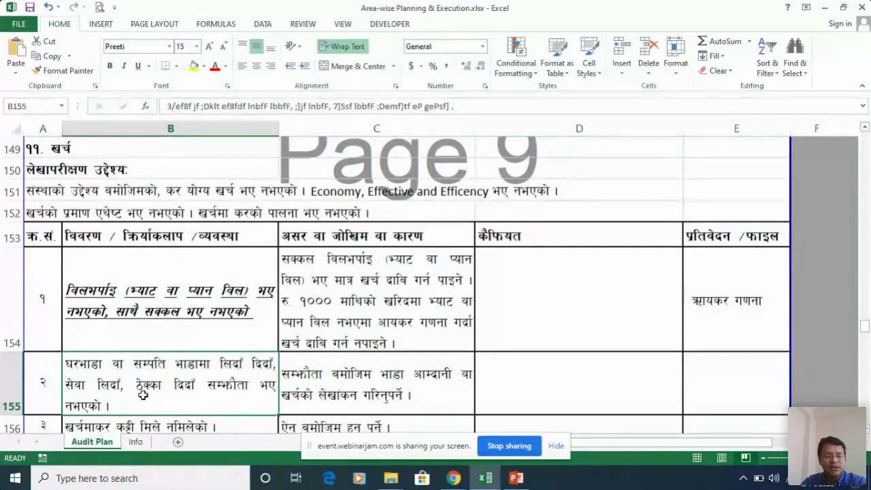
key("Down")
key("Down")
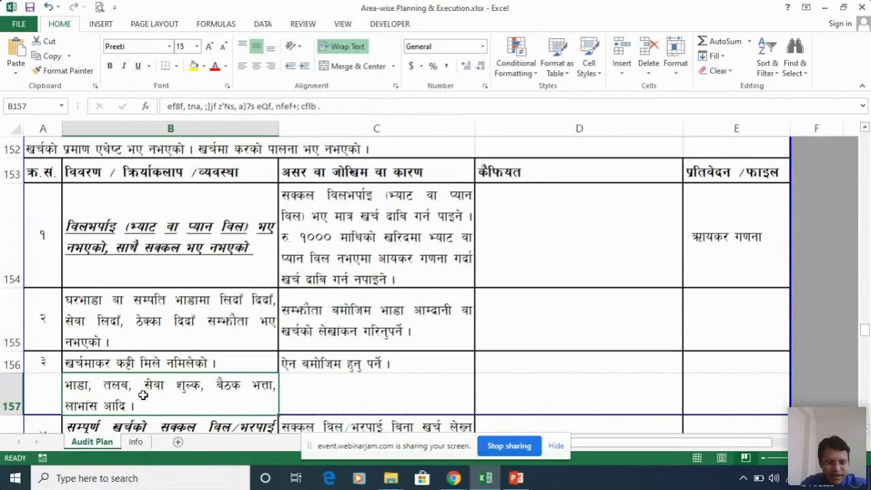
key("Down")
key("Down")
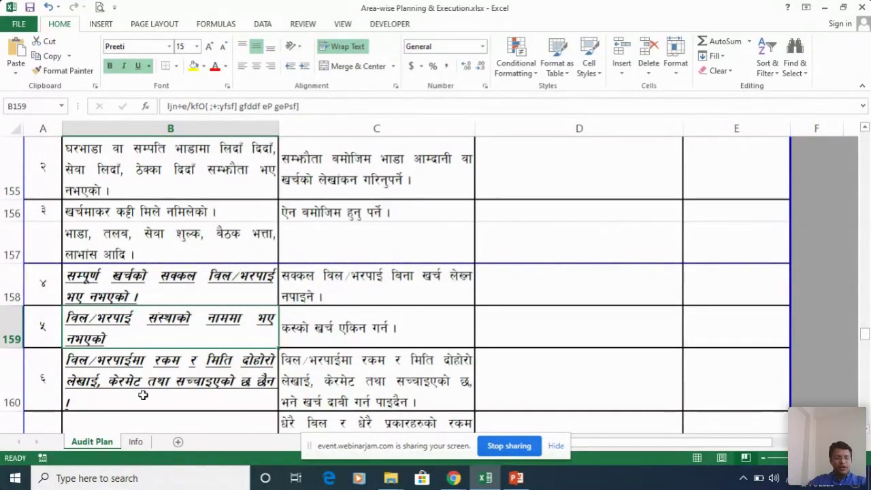
- Read the bill verification items on alterations, amount calculation, printed invoice numbers, Tax Invoice wording and online PAN checks in rows 160 to 164
key("Down")
key("Down")
key("Down")
key("Down")
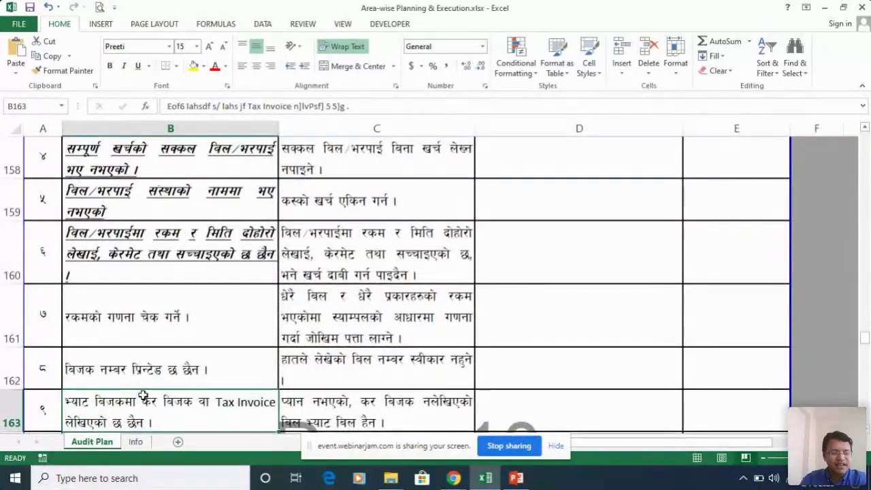
key("Down")
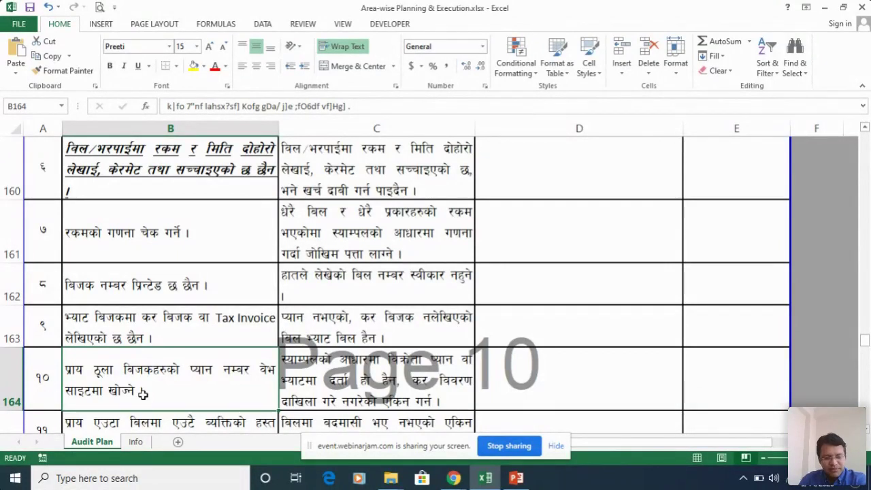
- Read the expense items from bill handwriting and specifications through advances, consumption, programme costs and budget-head grants in rows 165 to 172
key("Down")
key("Down")
key("Down")
key("Down")
key("Down")
key("Down")
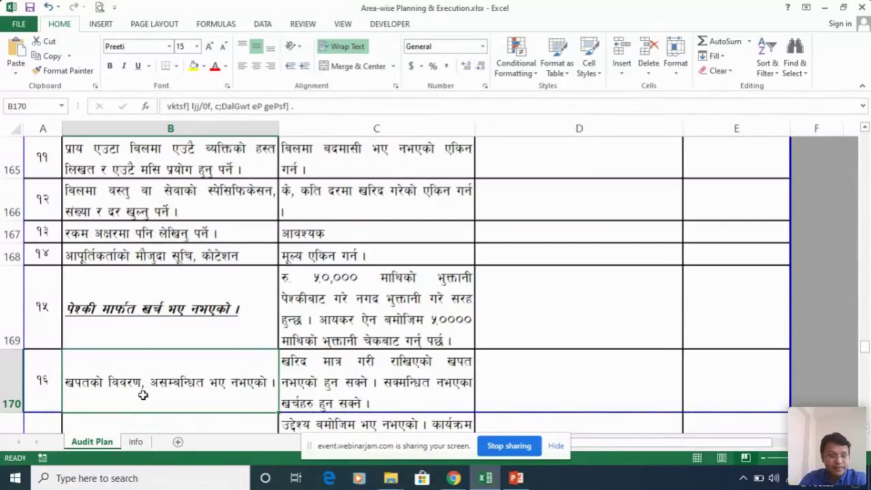
key("Down")
key("Down")
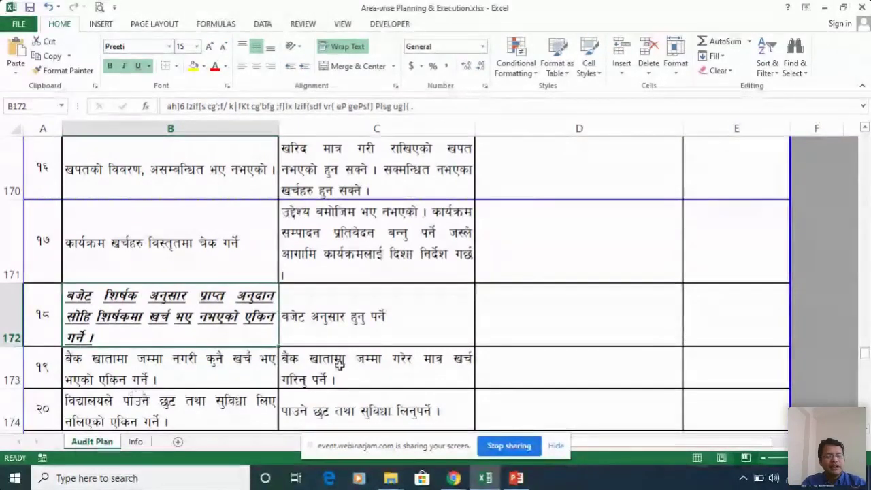
- Read the last expense items on bank deposits and school discounts, and the staff management section's heading and objective in rows 173 to 179
left_click(339, 365)
key("Down")
key("Down")
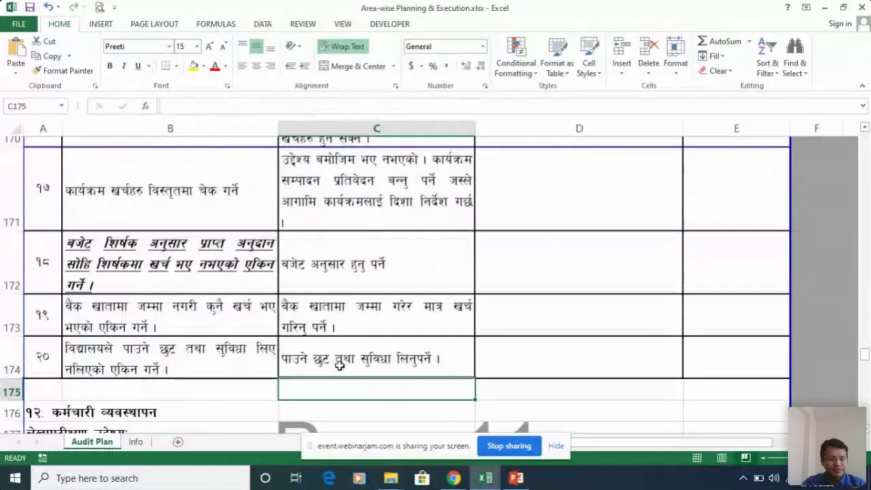
key("Down")
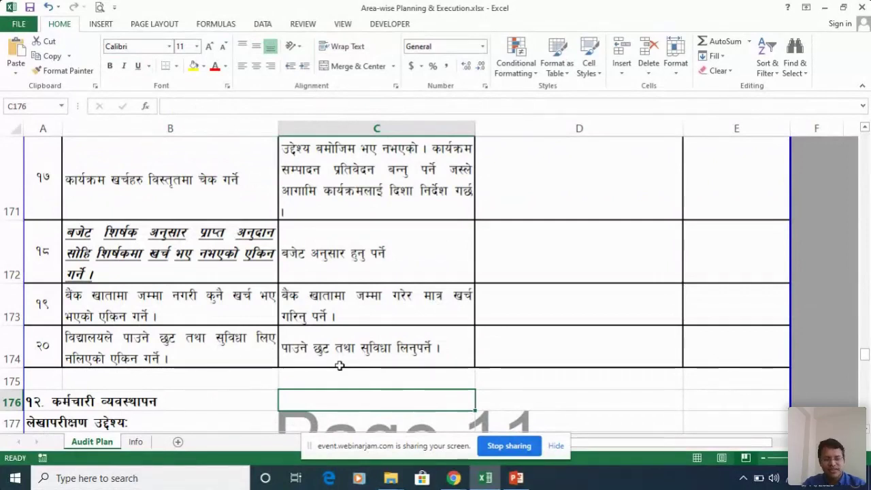
key("Down")
key("Down")
key("Down")
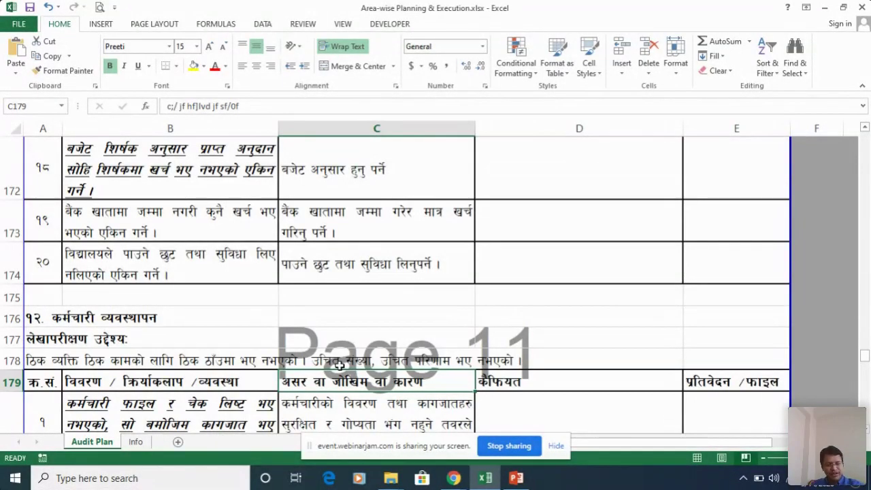
- Read the staff management items on staff files, daily attendance signatures, attendance register checks and leave payments in rows 180 to 183
key("Down")
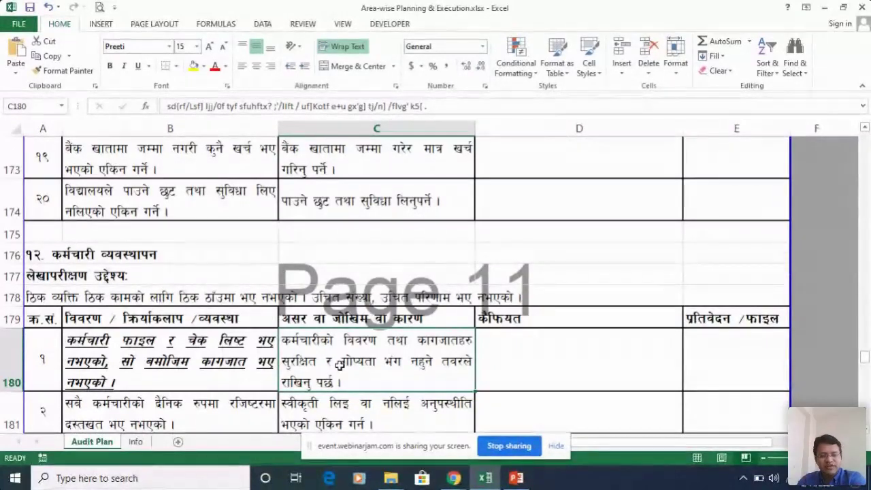
key("Right")
key("Right")
key("Right")
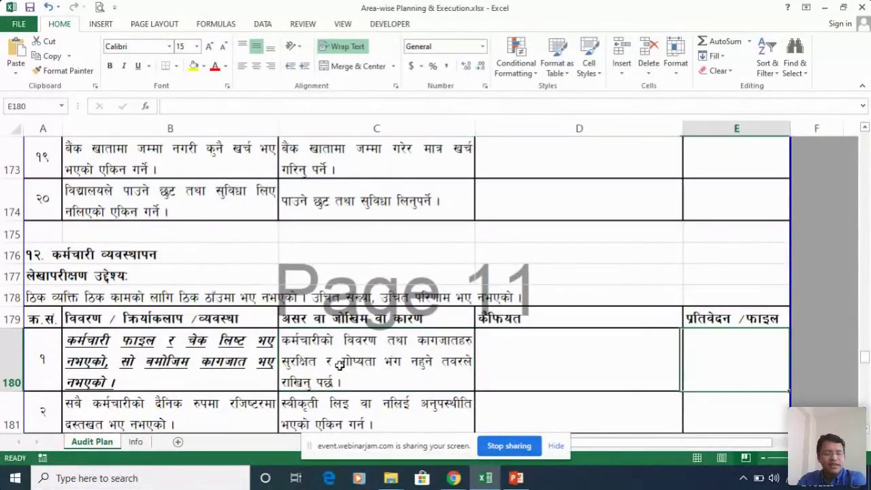
key("Down")
key("Down")
key("Down")
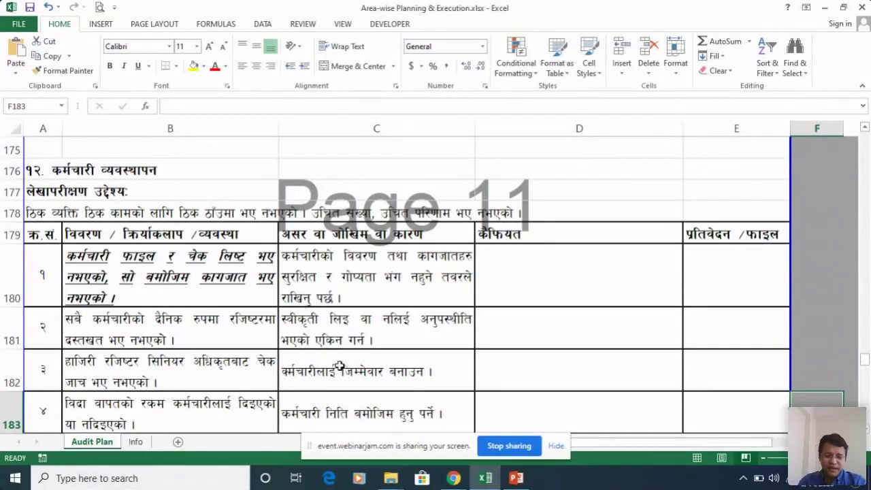
- Read the staff items on performance evaluation, annual salary and tax table, labour law compliance, leave and gratuity funds, and insurance in rows 184 to 188
key("Down")
key("Down")
key("Down")
key("Down")
key("Down")
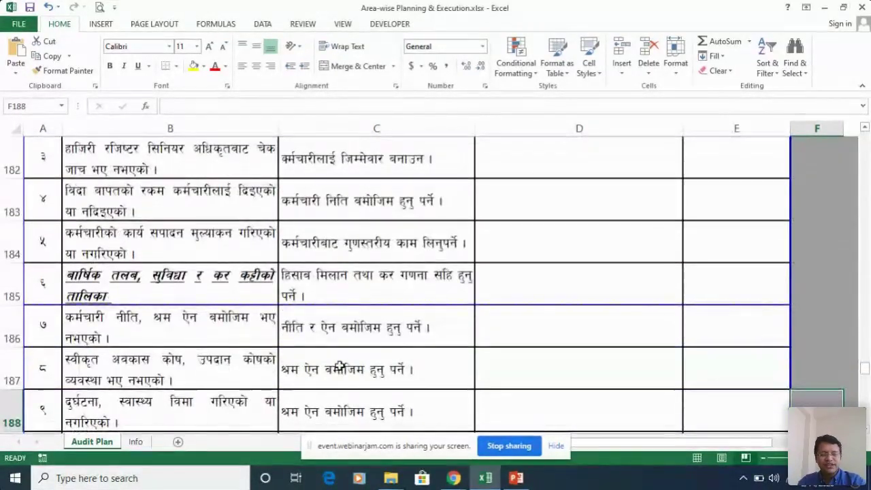
key("Down")
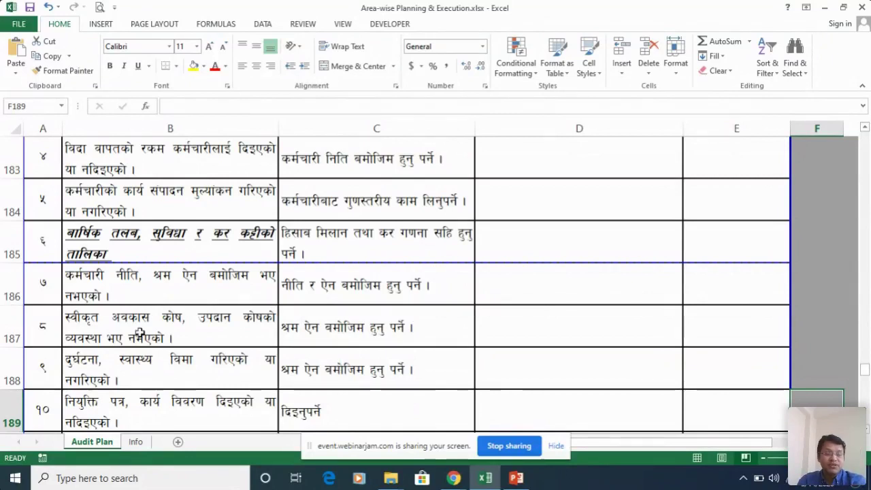
- Read the staff items on leave and gratuity funds, insurance, appointment letters, staff turnover and new appointments in rows 187 to 191
left_click_drag(134, 282, 135, 418)
key("Down")
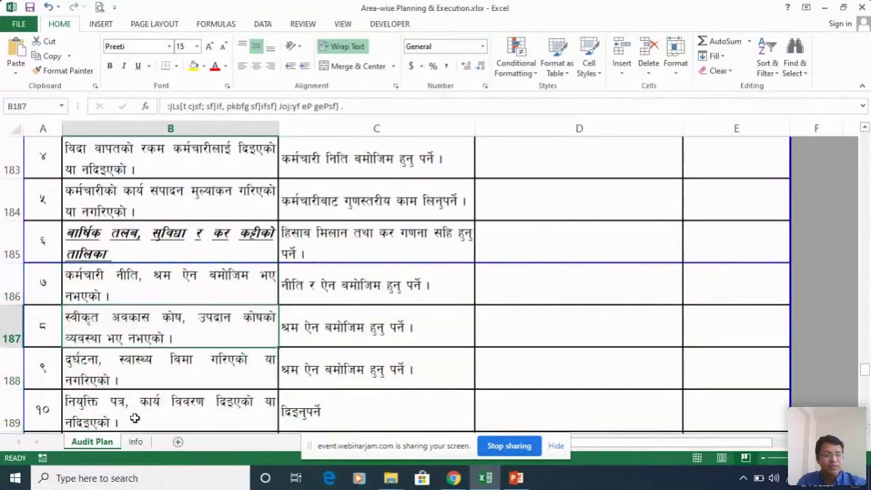
key("Down")
key("Down")
key("Down")
key("Down")
key("Down")
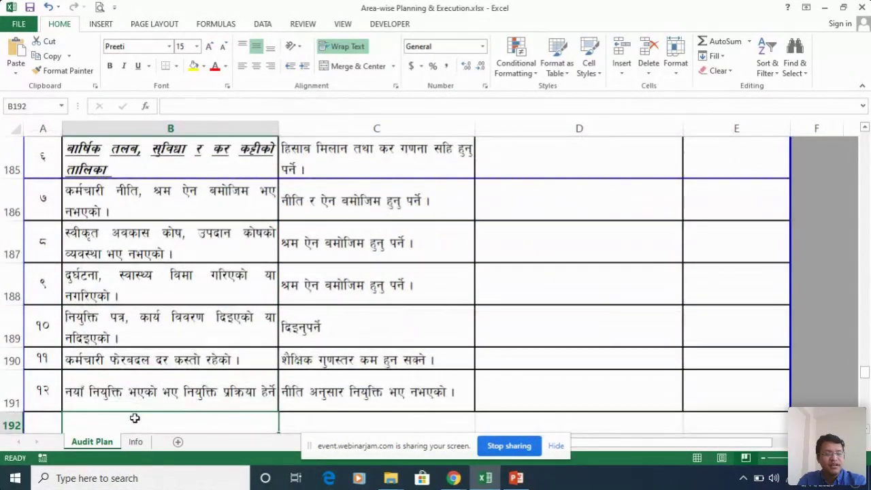
- Read the risk or reason entries for the last staff items, from labour law compliance to policy-based appointments, in rows 187 to 191
left_click(359, 249)
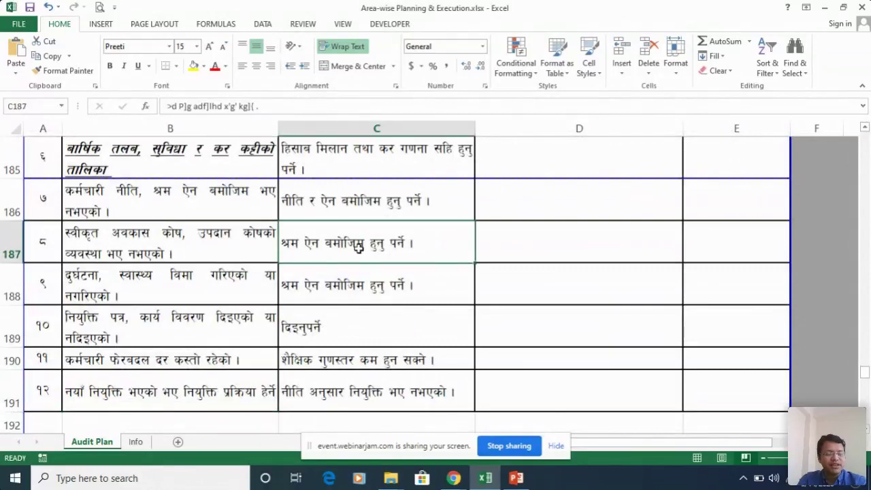
key("Down")
key("Down")
key("Down")
key("Down")
key("Down")
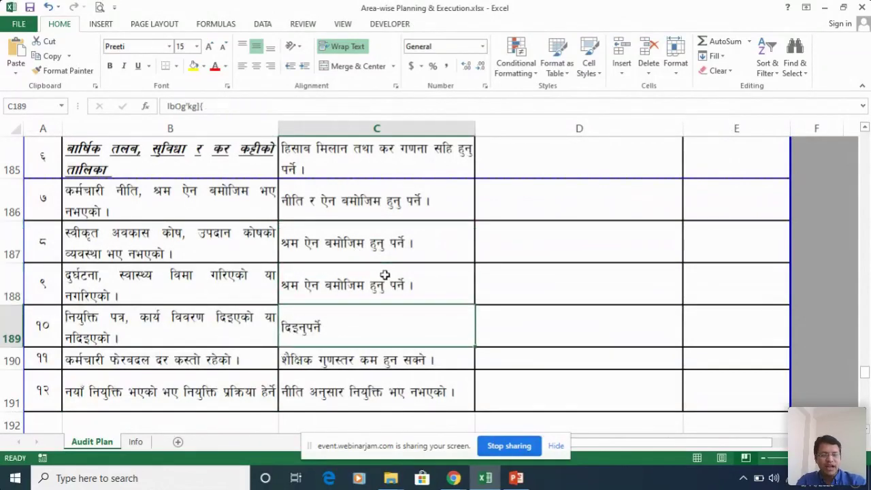
key("Down")
key("Down")
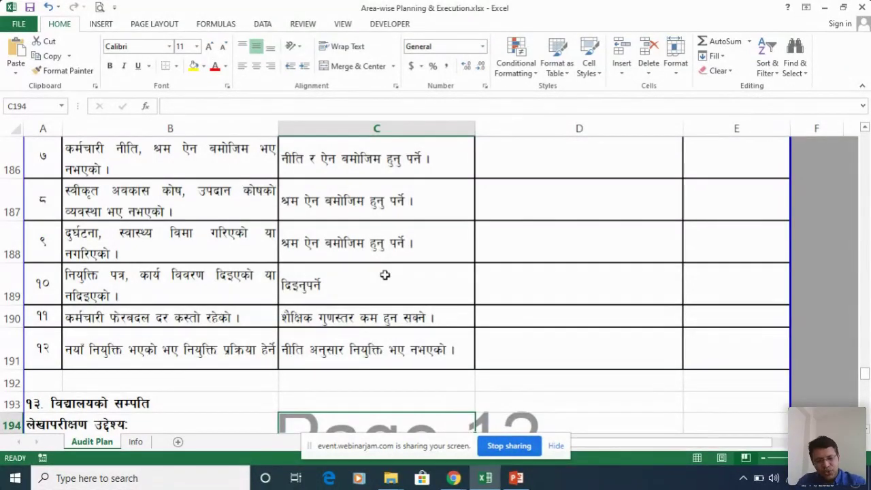
- Read the school assets section's heading and its audit objective on asset records, protection and proper use in rows 193 to 195
key("Down")
key("Down")
key("Down")
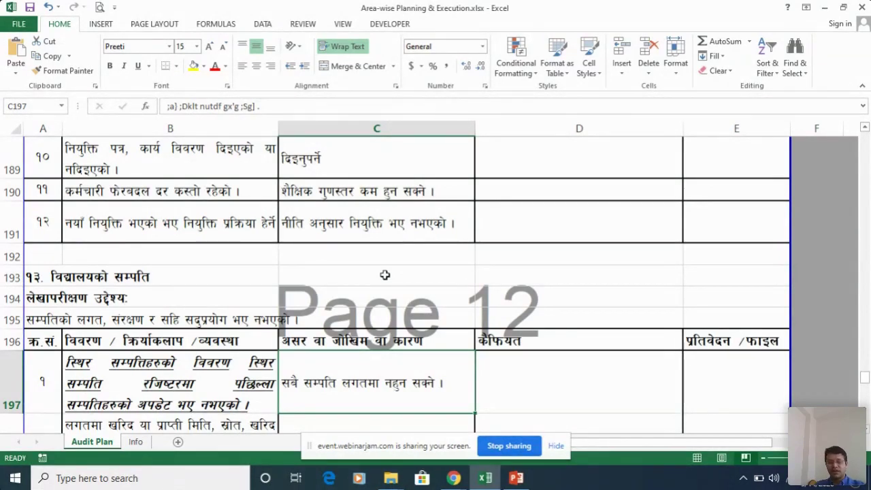
left_click(113, 274)
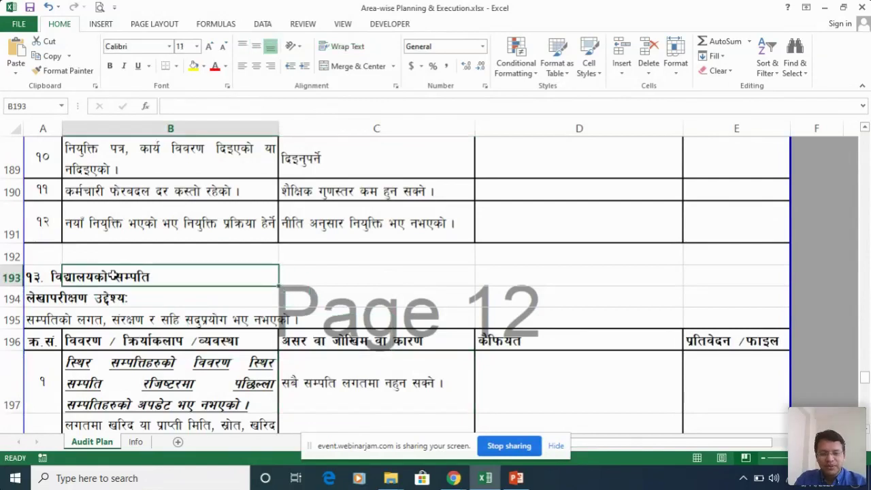
key("Down")
key("Down")
key("Left")
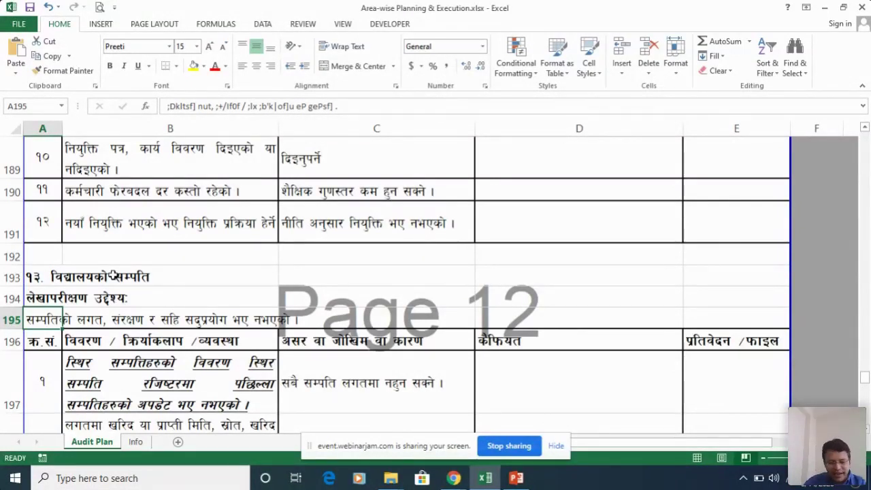
- Read the first school asset items on fixed asset register updates and required record details in rows 197 and 198, and stop sharing the screen
key("Down")
key("Down")
key("Down")
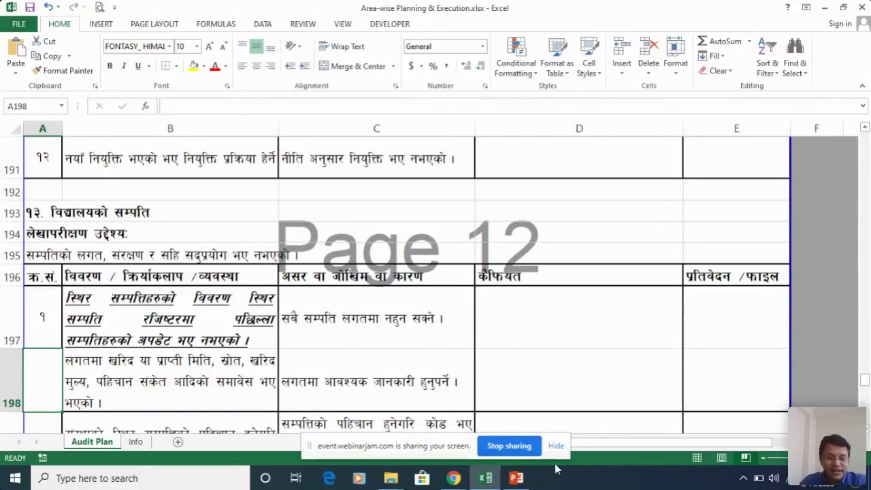
left_click(499, 446)
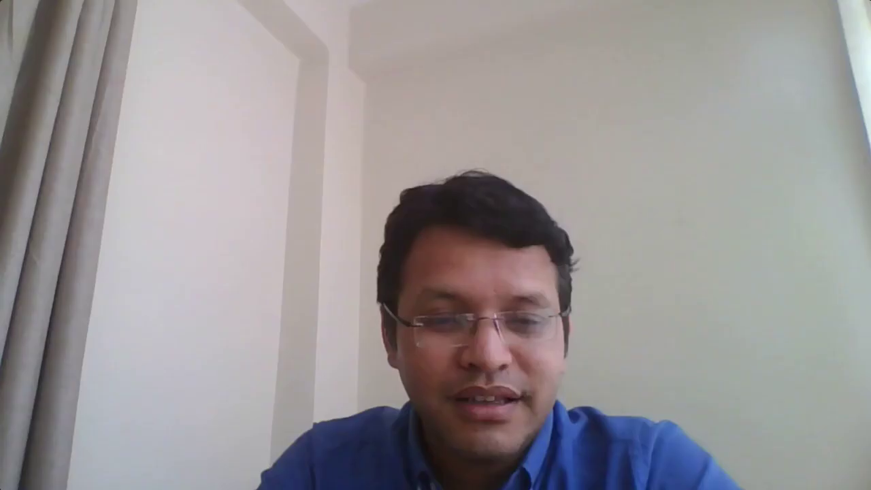